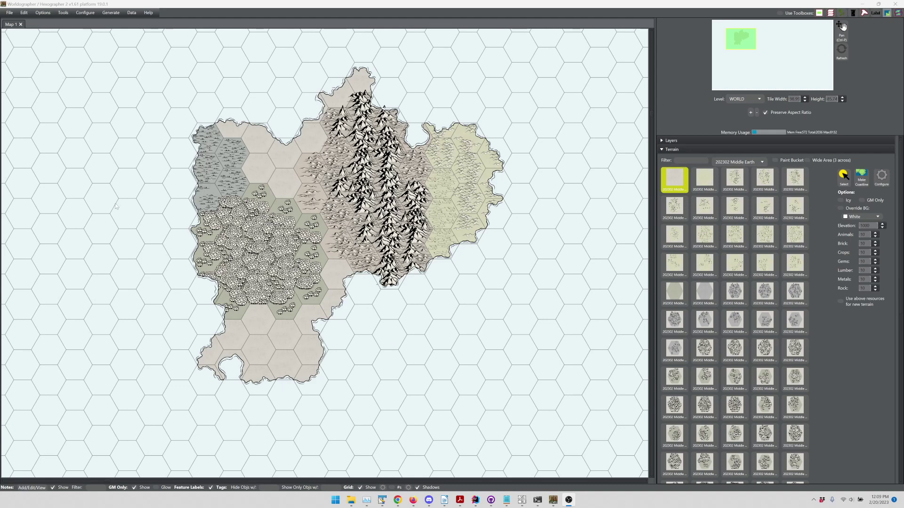
- Look up the location of the configuration folder where custom icons are stored
left_click(85, 13)
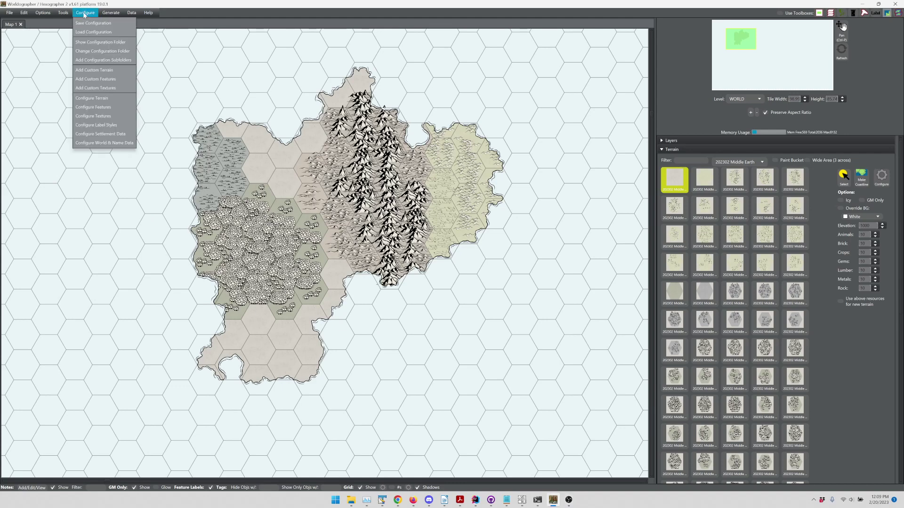
left_click(100, 42)
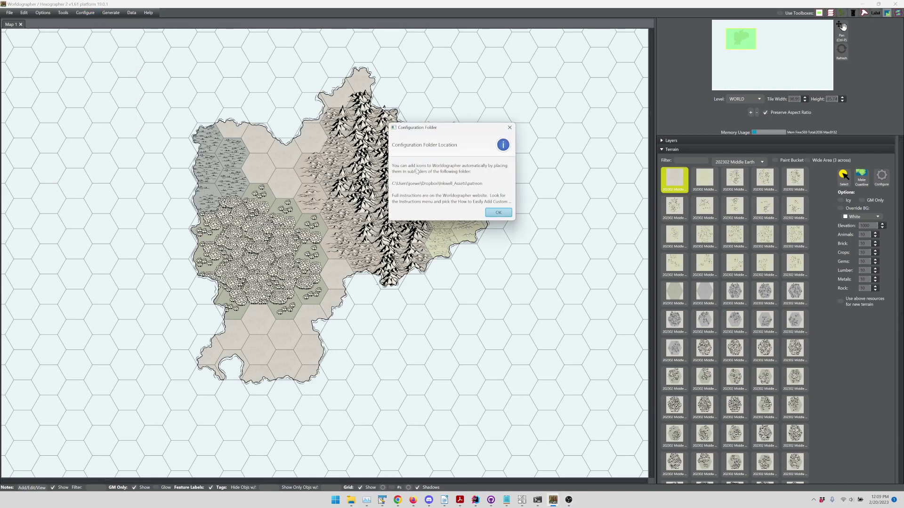
left_click(500, 214)
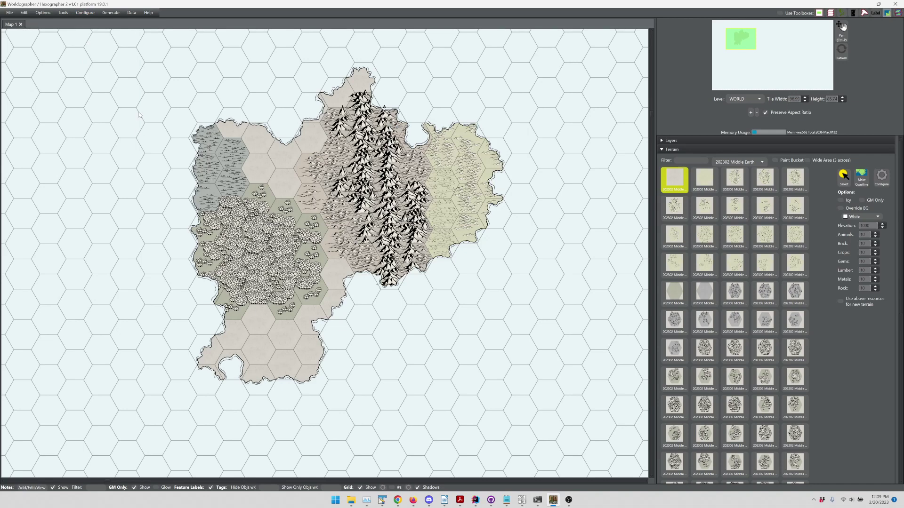
- Look through the configuration subfolders available to add, expanding the 2023 folder, without adding any
left_click(82, 14)
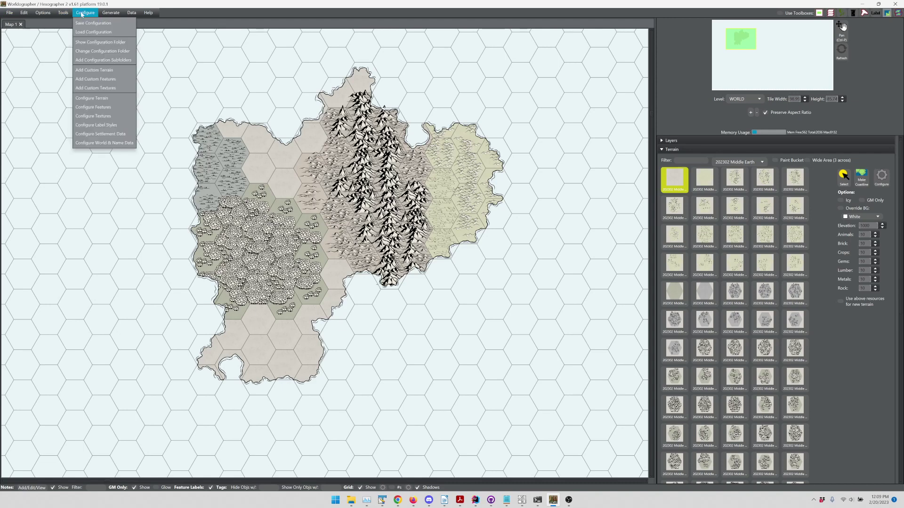
left_click(106, 60)
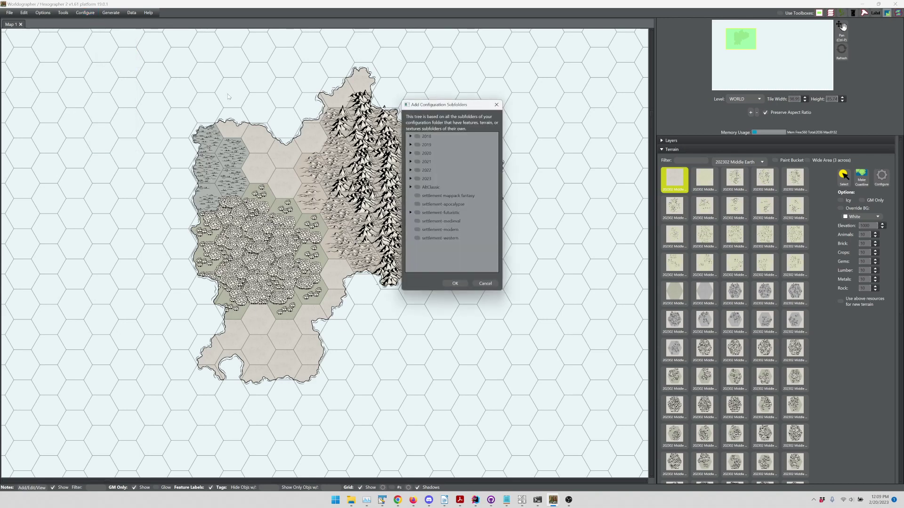
left_click(410, 179)
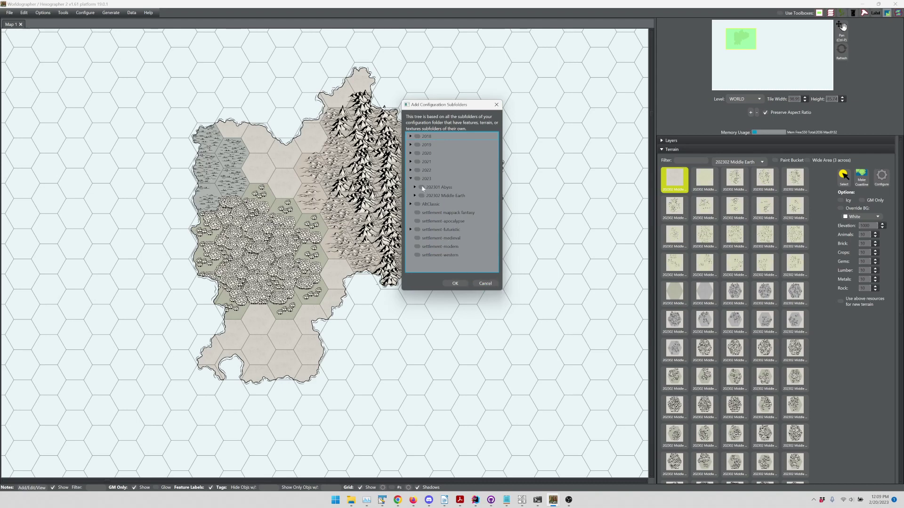
left_click(476, 284)
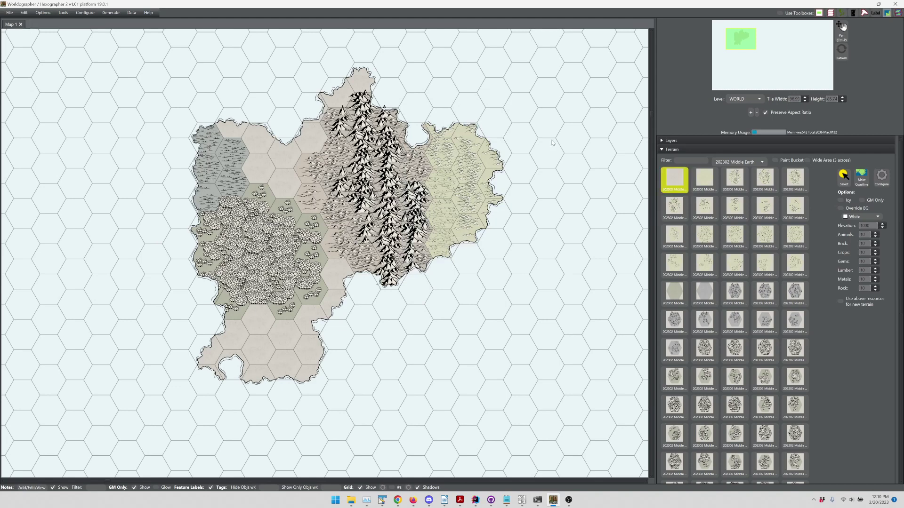
- Apply a custom background color to the Water Sea terrain in the Classic terrain configuration
left_click(87, 14)
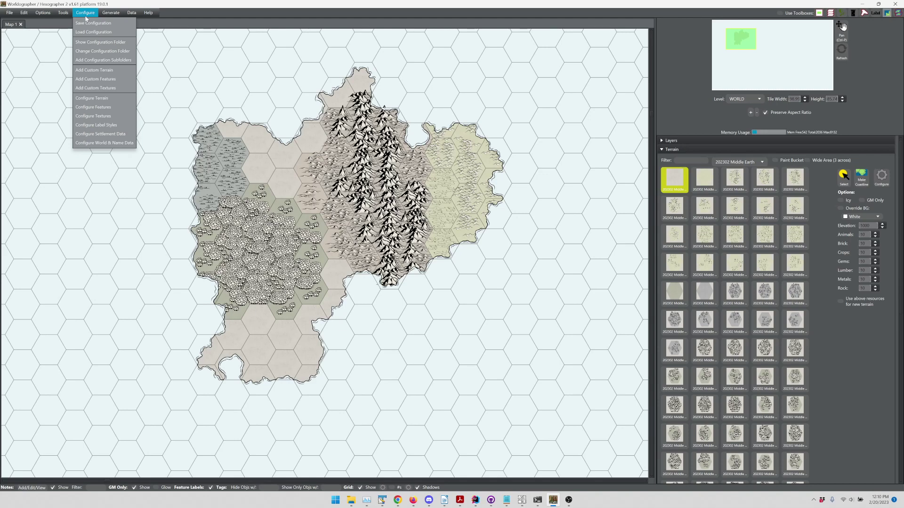
left_click(109, 100)
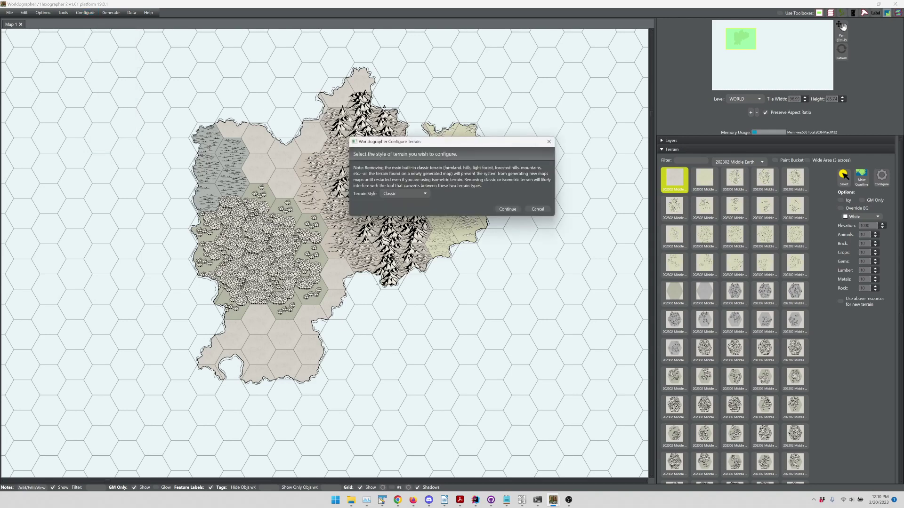
left_click(507, 209)
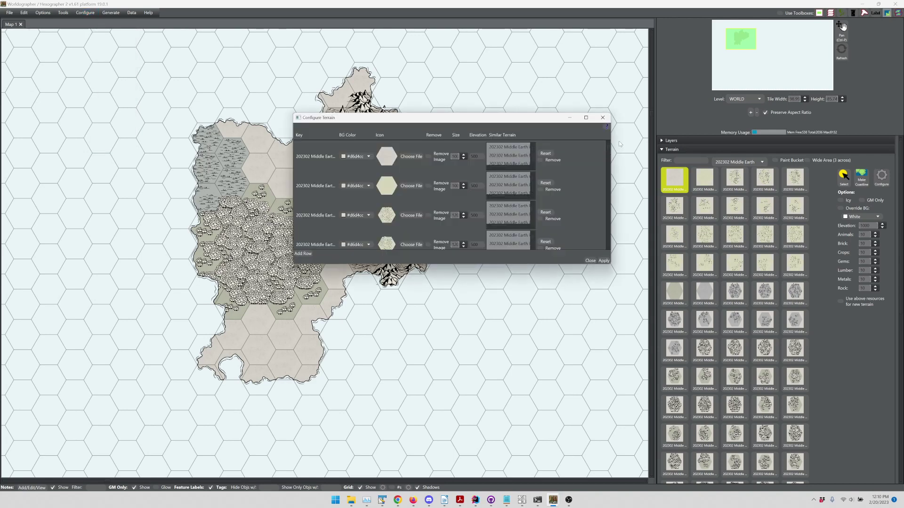
left_click_drag(610, 149, 600, 247)
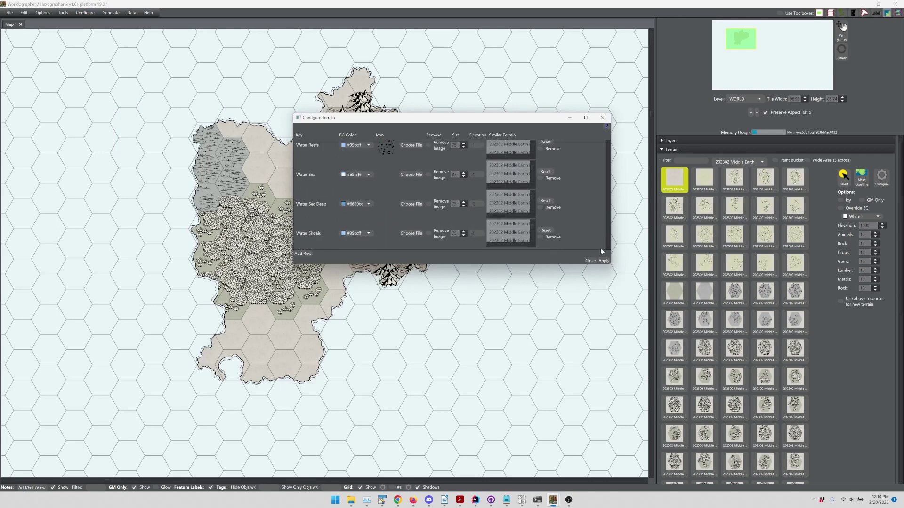
left_click(351, 175)
left_click(372, 263)
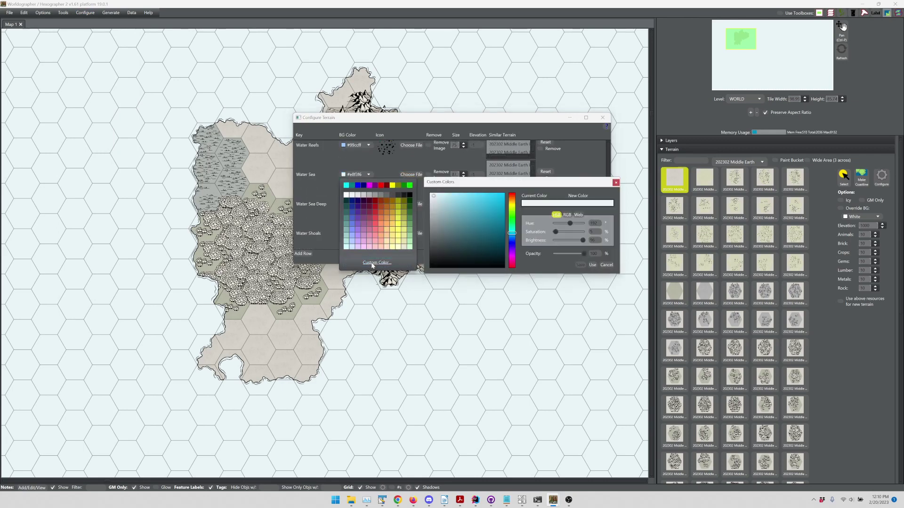
left_click(567, 215)
left_click(592, 265)
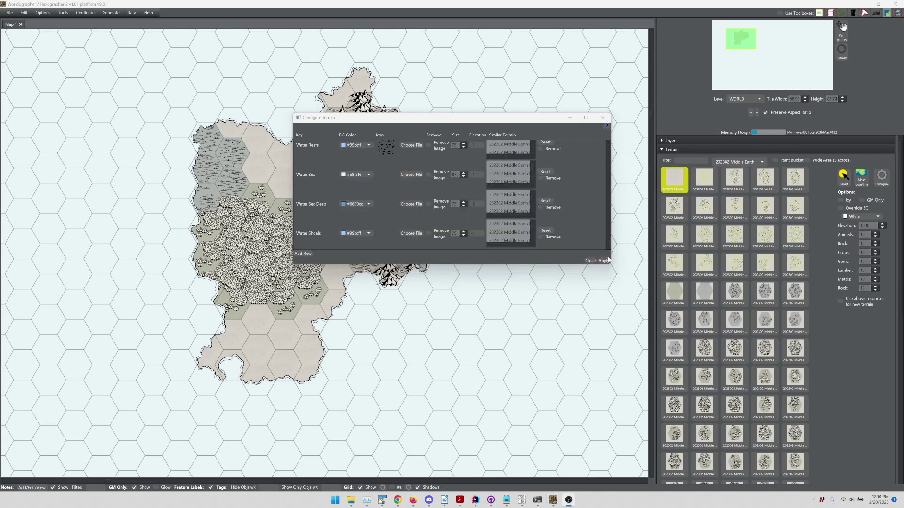
left_click(604, 260)
left_click(591, 260)
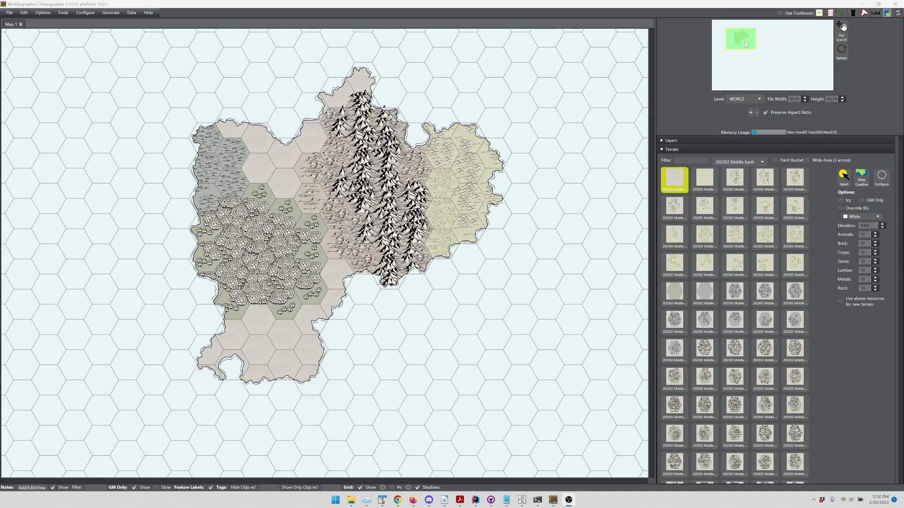
- On an empty ocean area east of the existing landmass, start a mountain range by placing the first dark mountain tile in two separate hexes
left_click_drag(745, 41, 766, 48)
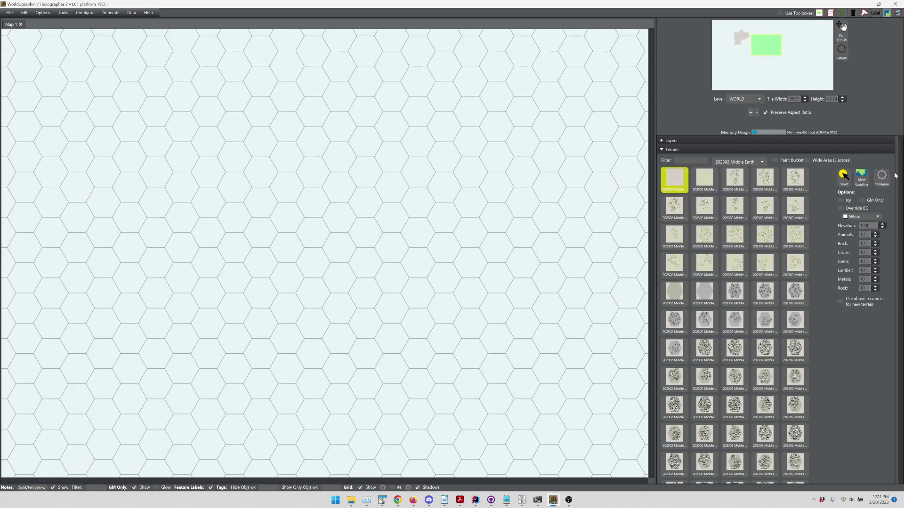
scroll(901, 168, "down", 7)
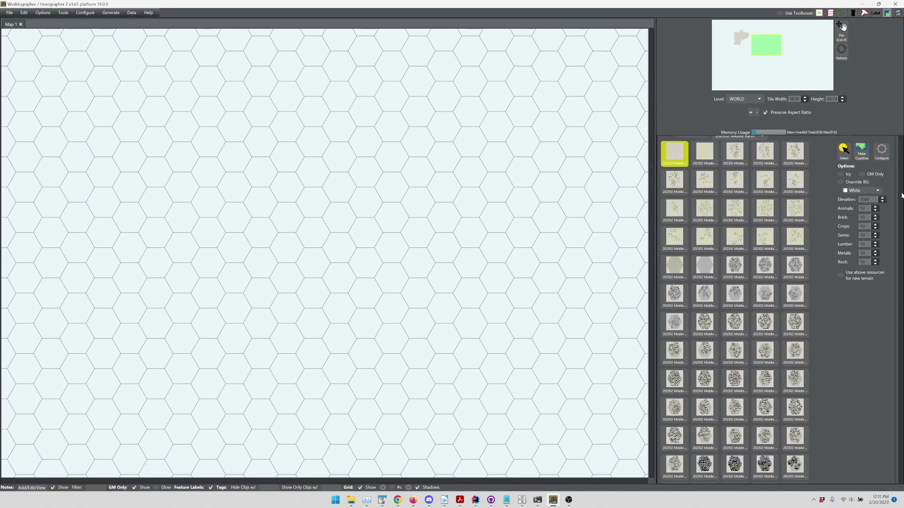
scroll(734, 306, "down", 4)
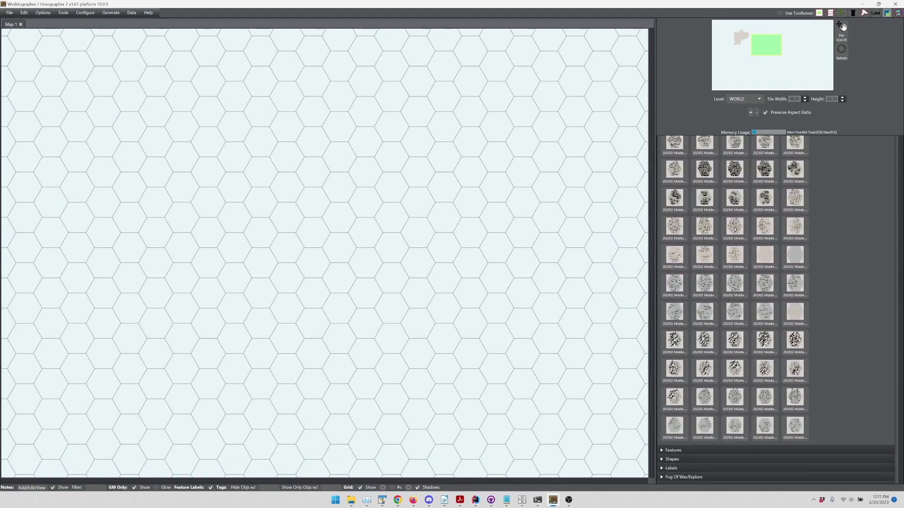
left_click(674, 337)
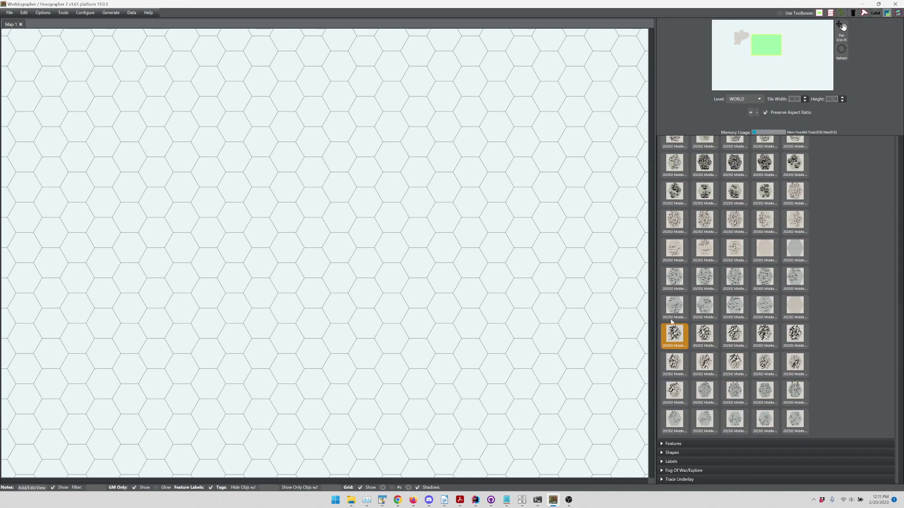
left_click(368, 150)
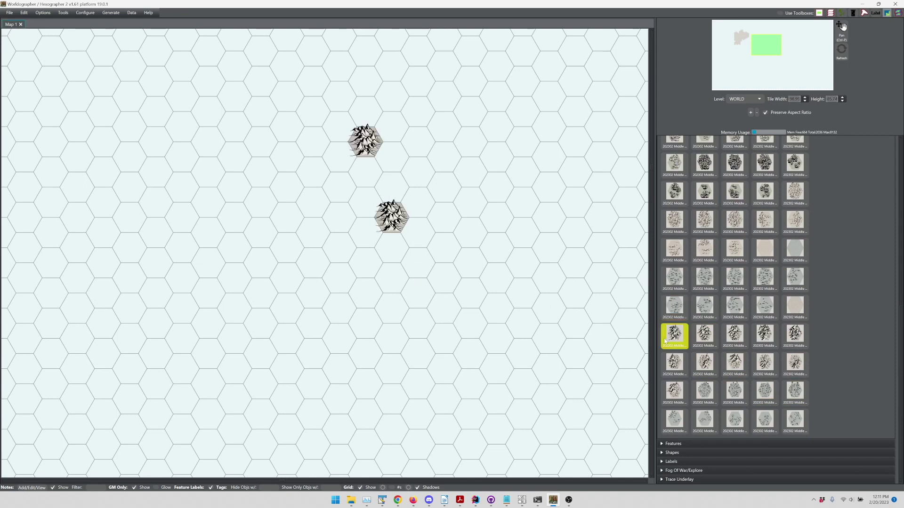
- Place the second dark mountain tile directly below each of the two mountain hexes and in one more hex to the southeast
left_click(705, 335)
left_click(371, 174)
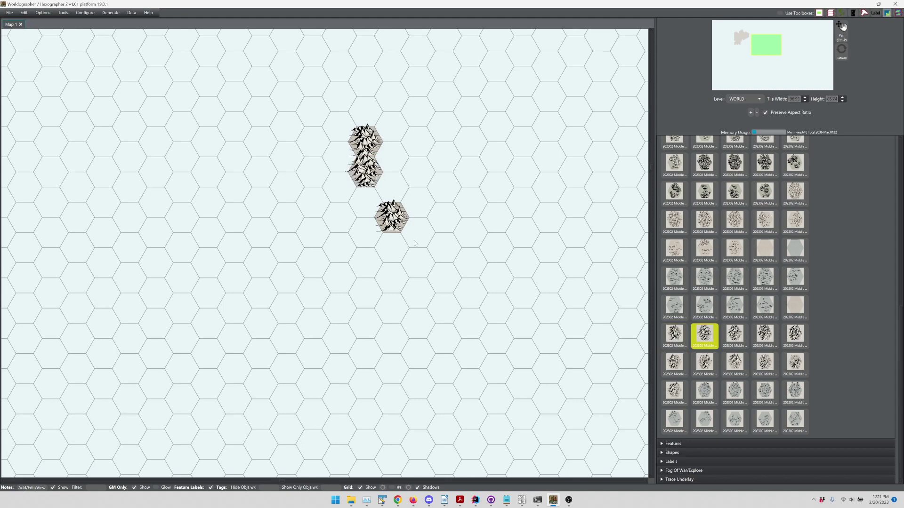
left_click(398, 254)
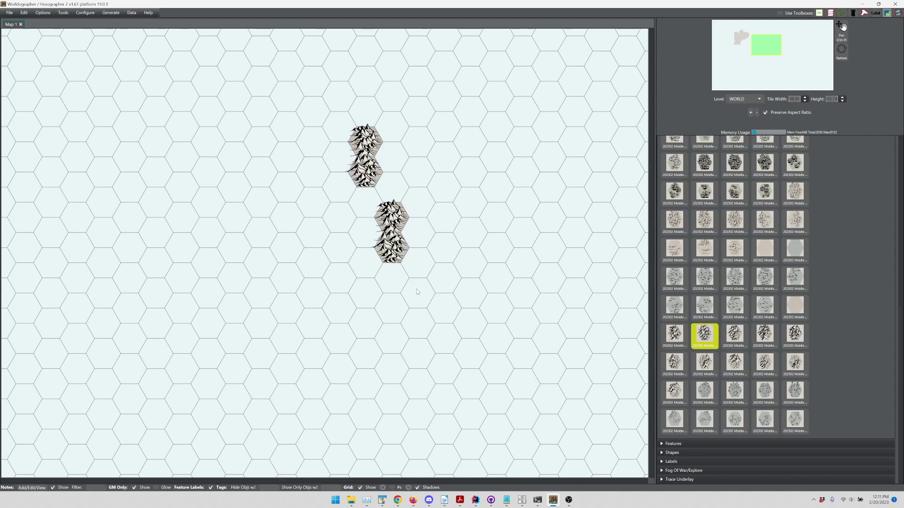
left_click(412, 292)
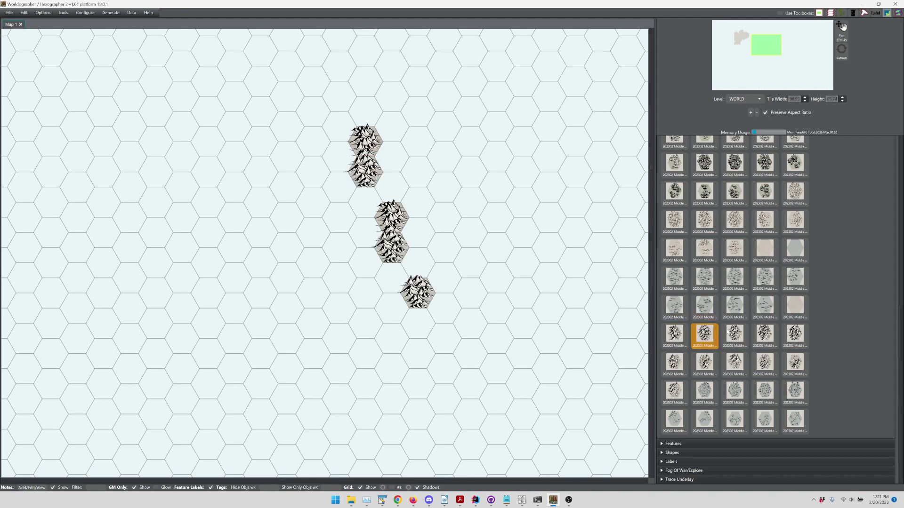
- Connect the separate mountain hexes into one chain and add a third-variant mountain tile on the chain's east side
left_click(391, 279)
left_click(400, 189)
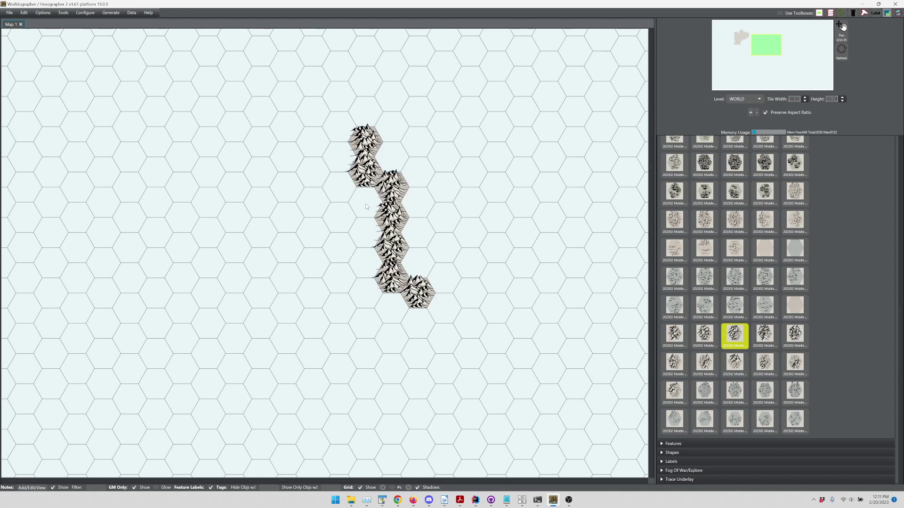
left_click(419, 231)
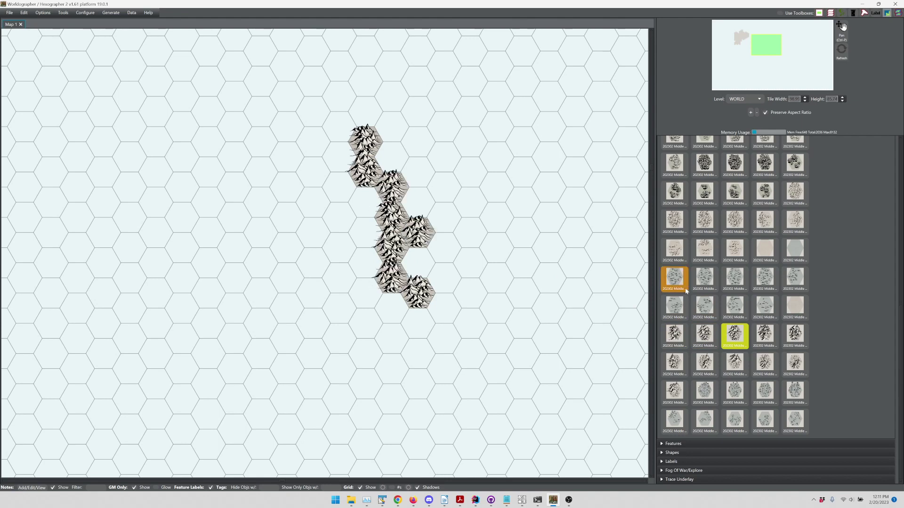
- Thicken the mountain chain with fourth-variant tiles at its east, south and northeast edges and fifth-variant tiles at its west and southeast edges
left_click(765, 336)
left_click(412, 263)
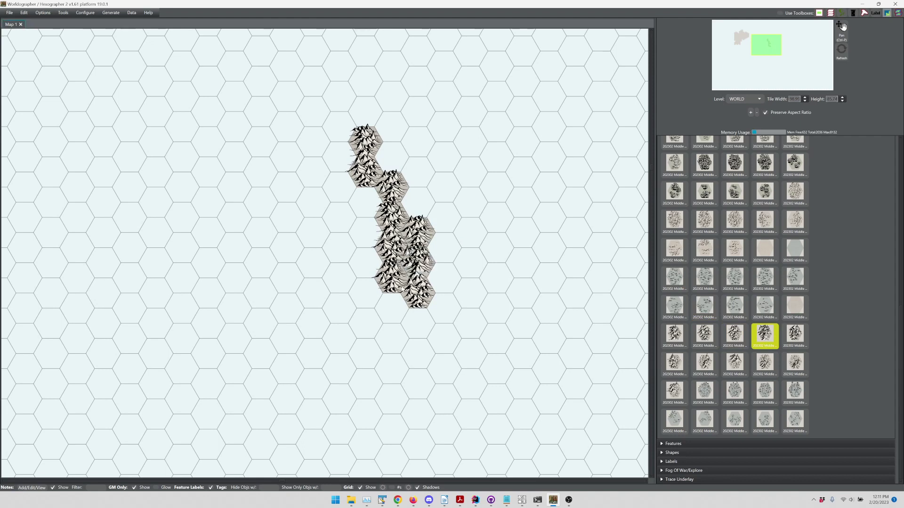
left_click(396, 303)
left_click(386, 154)
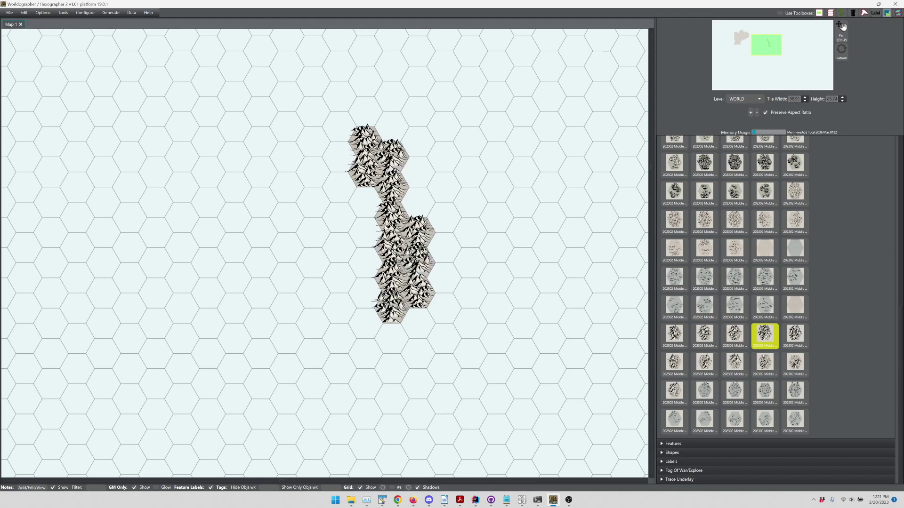
left_click(785, 335)
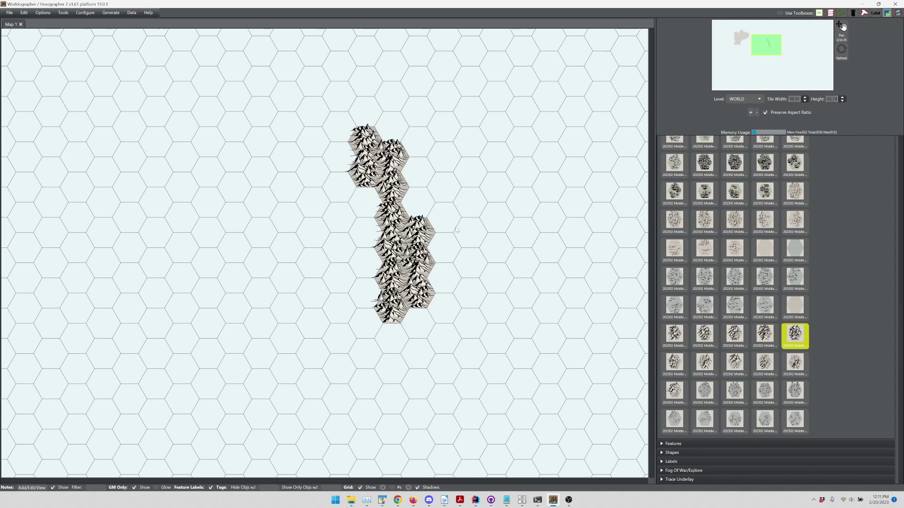
left_click(367, 203)
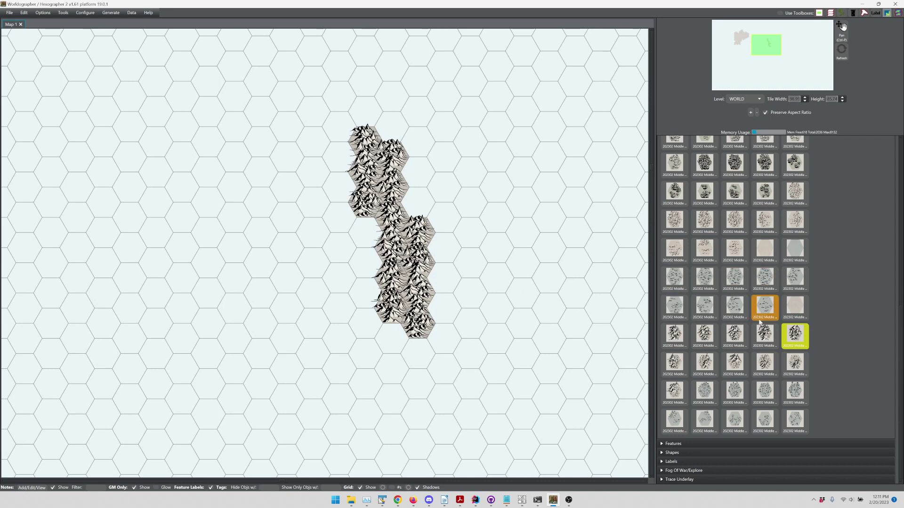
left_click(732, 365)
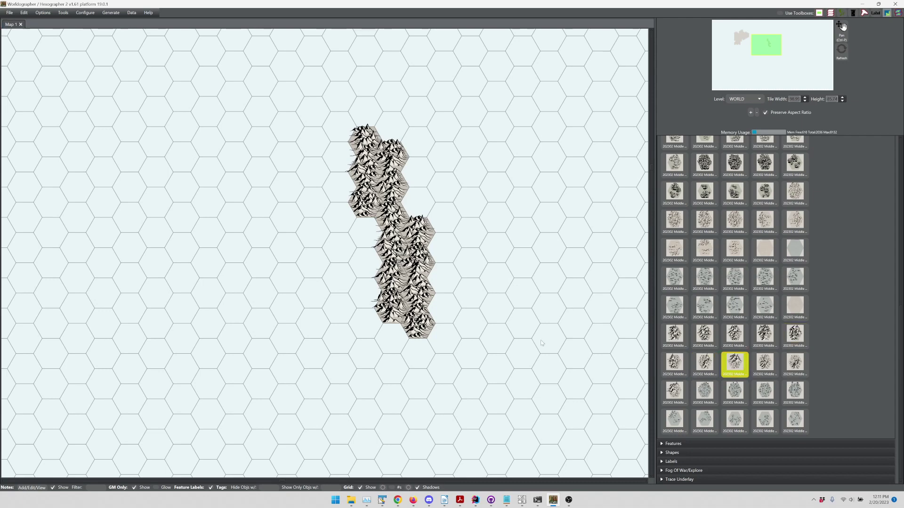
left_click(364, 237)
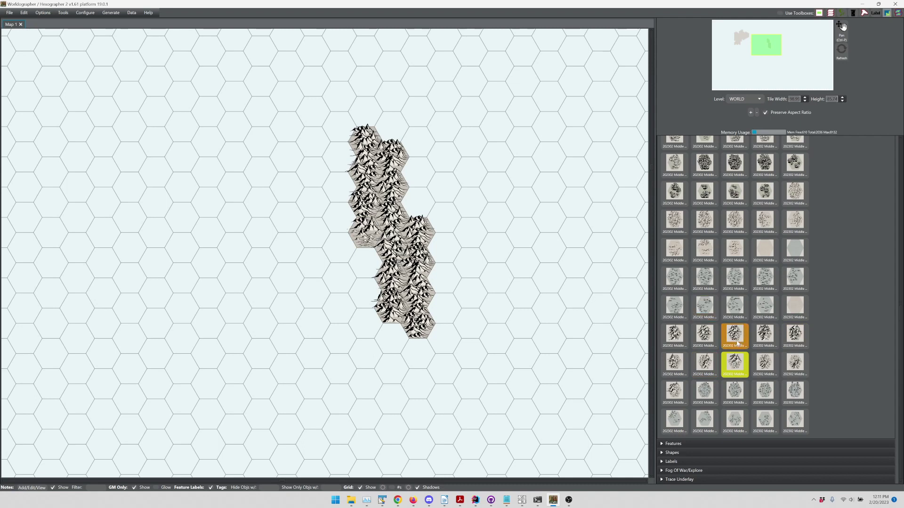
key("ctrl+z")
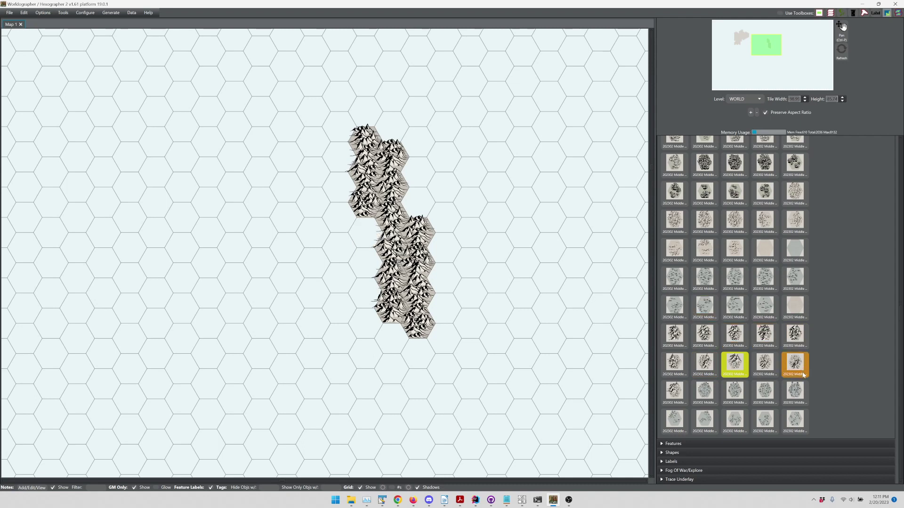
- Add two partial-slope mountain tiles along the range's west edge, and undo the one tried on its east edge
left_click(705, 363)
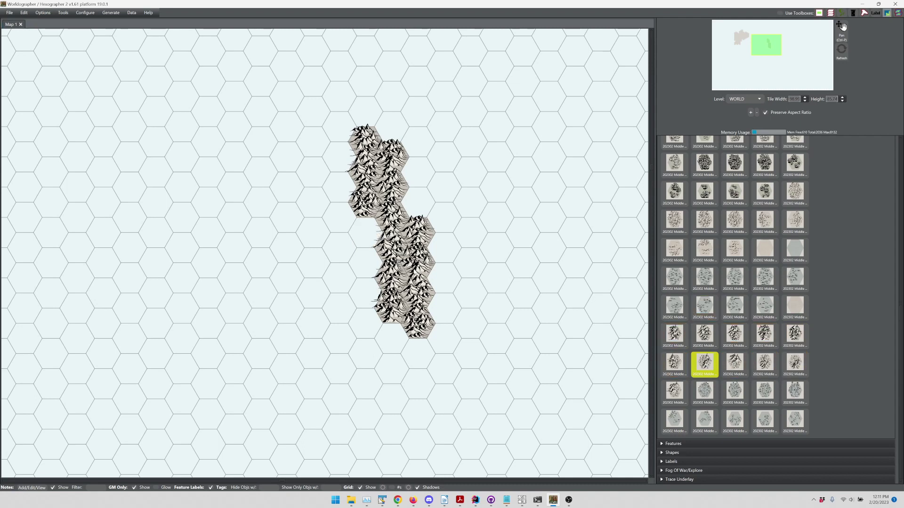
left_click(369, 235)
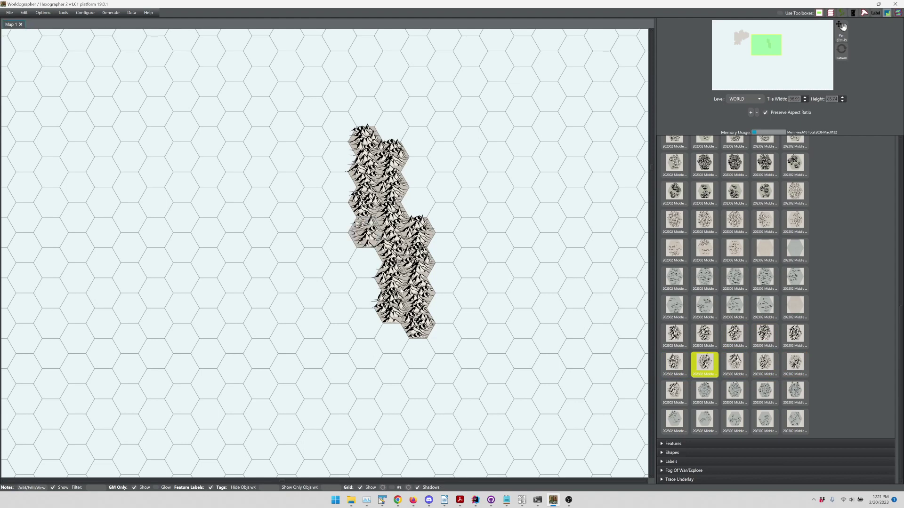
left_click(734, 364)
left_click(417, 207)
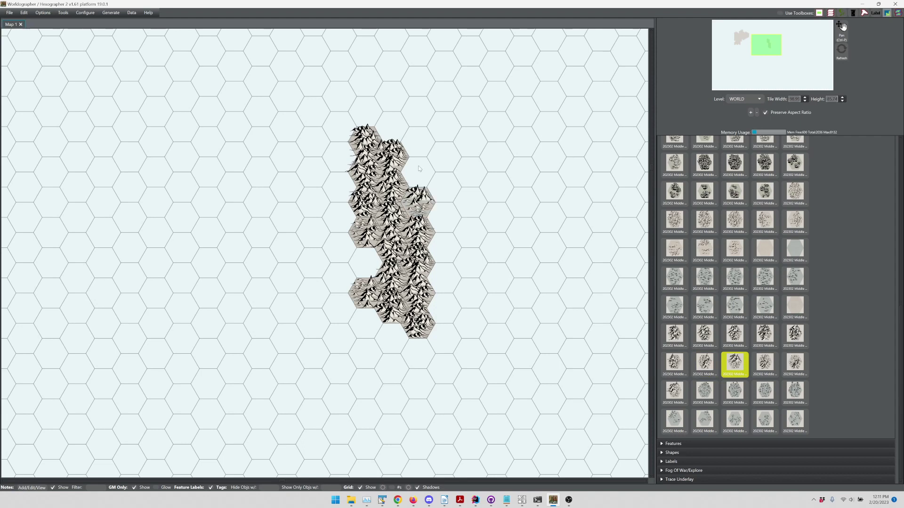
key("ctrl+z")
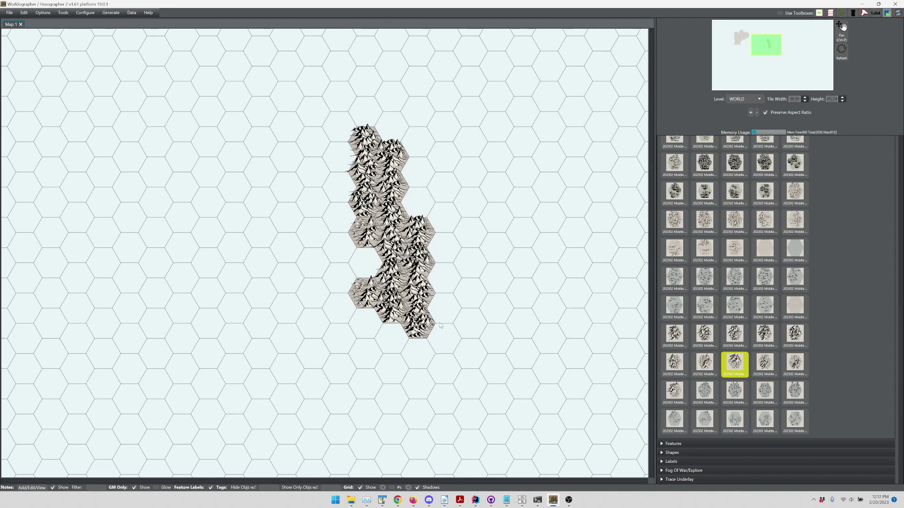
- Cap the range's south end with the third partial-slope mountain tile and its northeast end with the fourth one
left_click(397, 337)
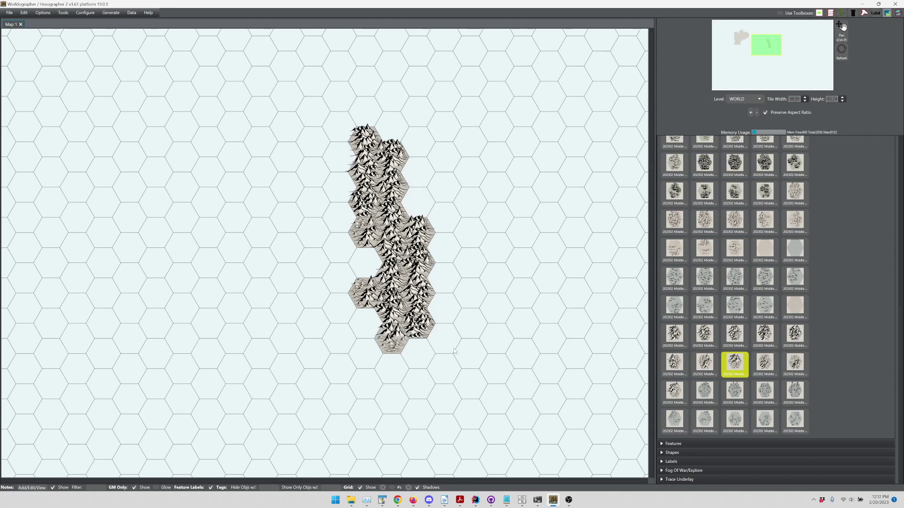
left_click(767, 367)
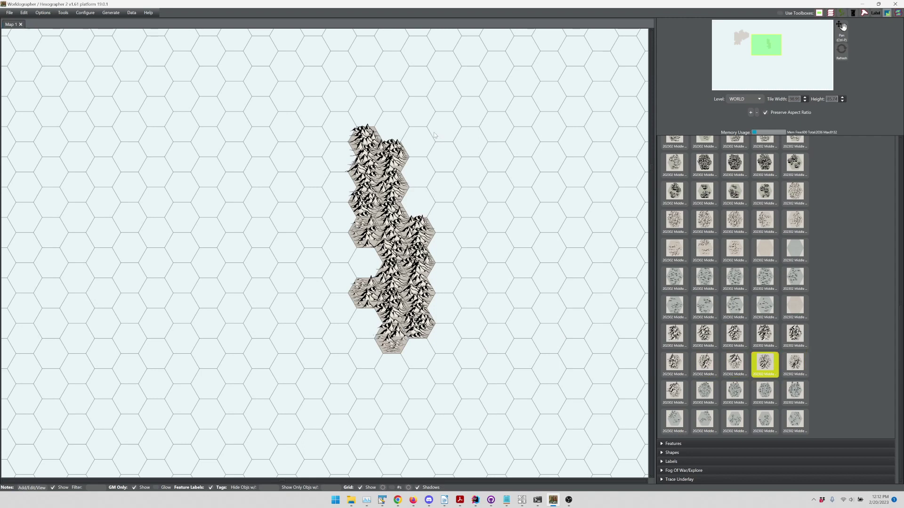
left_click(389, 132)
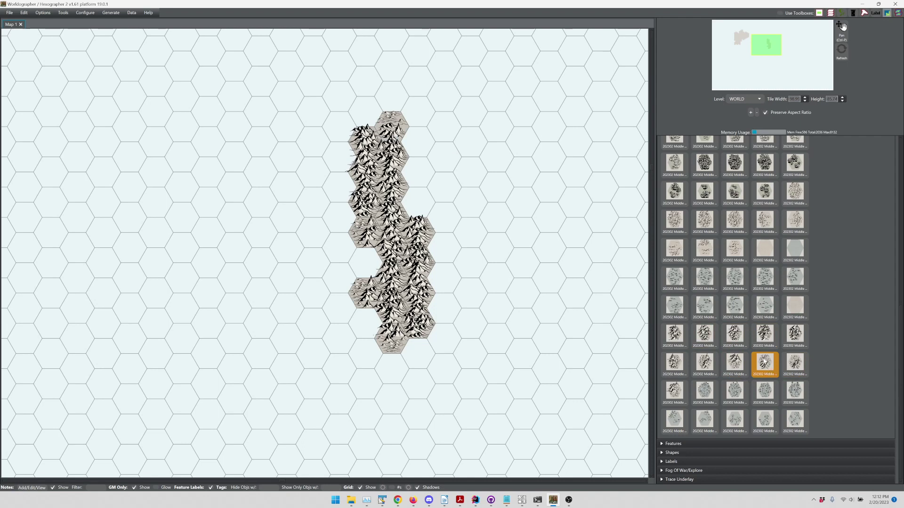
- Add the next two partial-slope mountain tiles at the range's northwest corner and southeast edge, undoing the extra tile placed just below the northwest one
left_click(795, 363)
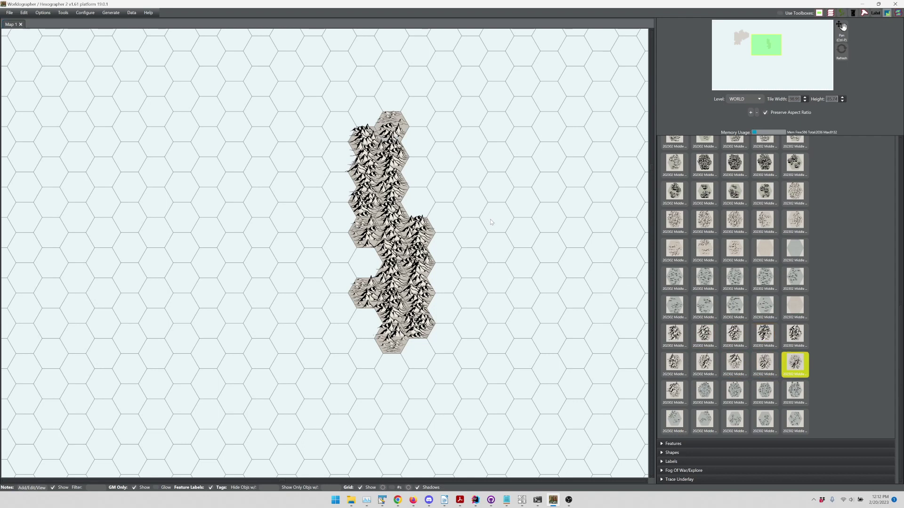
left_click(339, 154)
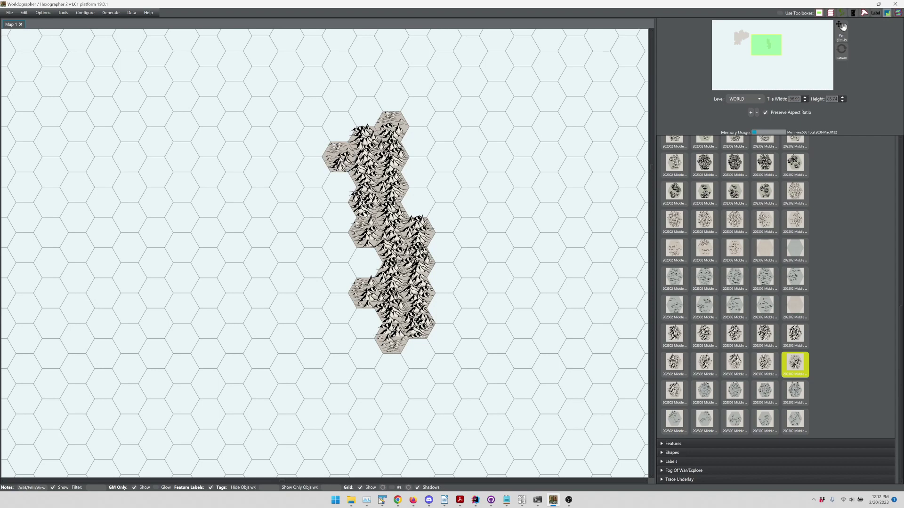
left_click(343, 124)
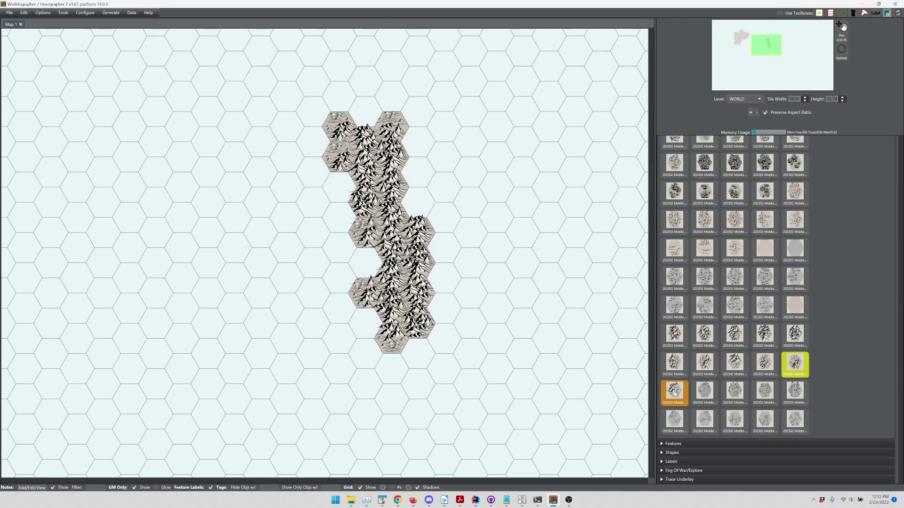
key("ctrl+z")
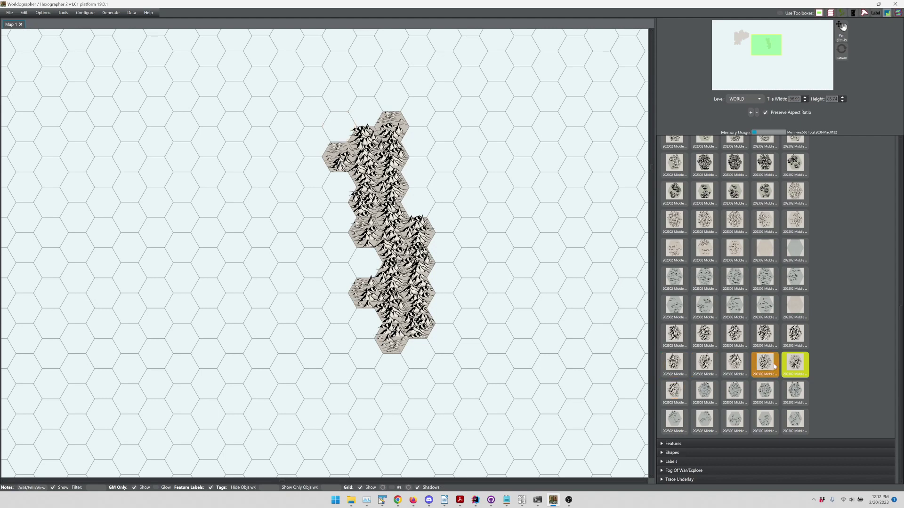
key("ctrl+z")
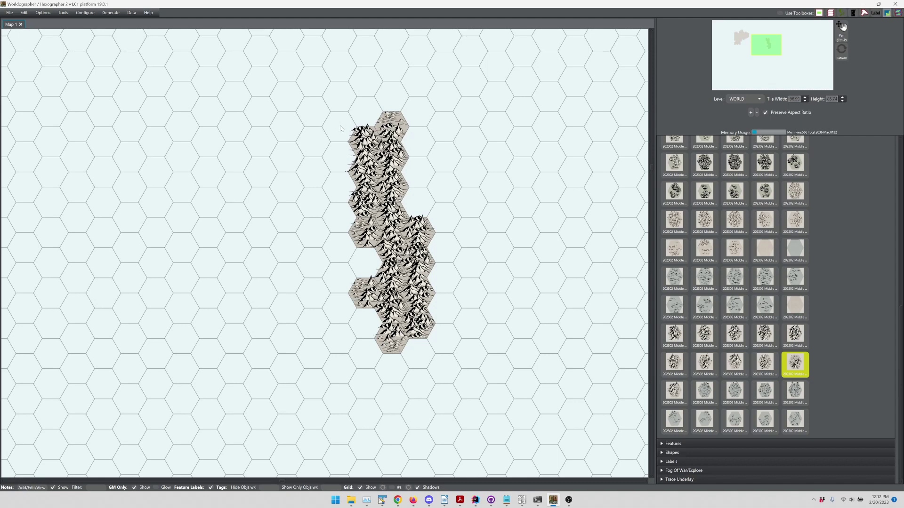
key("ctrl+y")
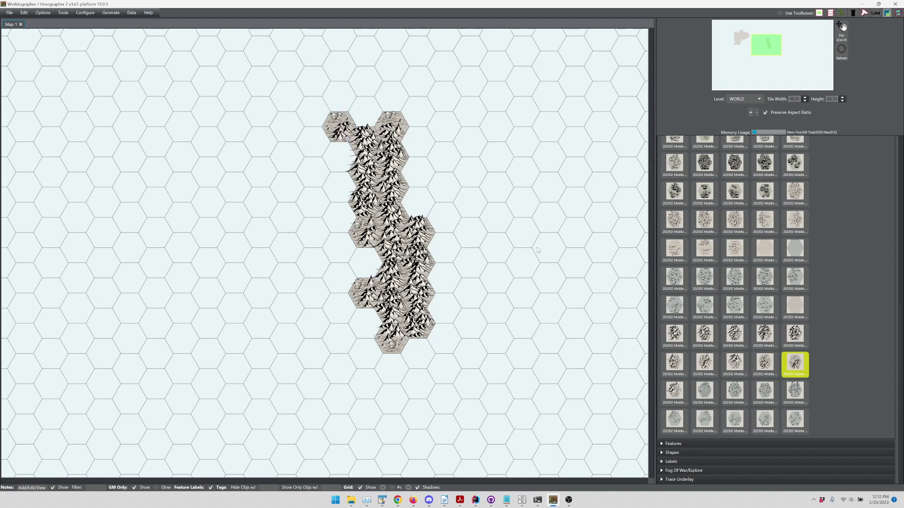
left_click(674, 390)
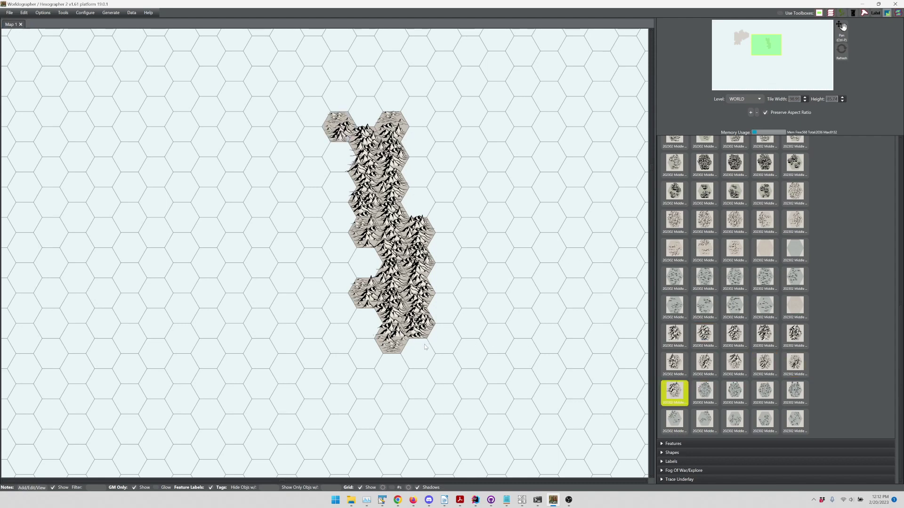
left_click(443, 310)
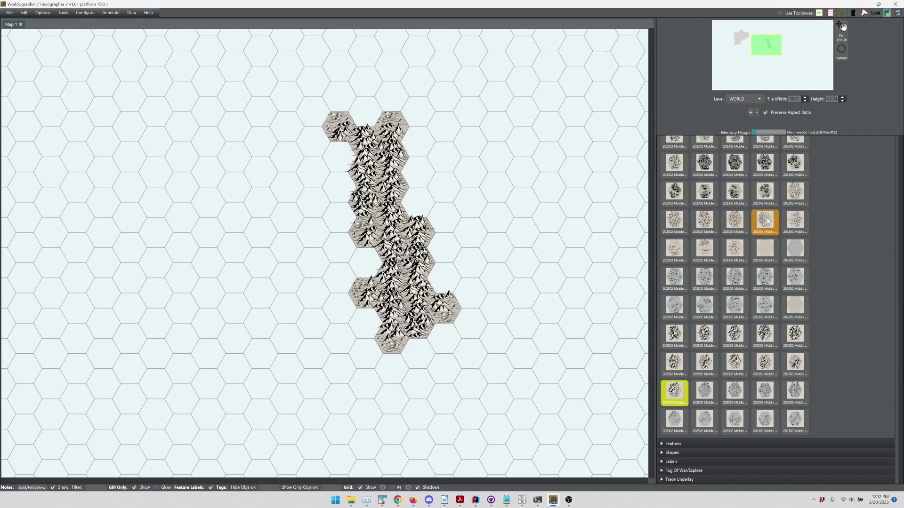
- Place the first hill tile in the west notch and below the northwest corner tile, and the second hill variant directly under the latter
left_click(795, 193)
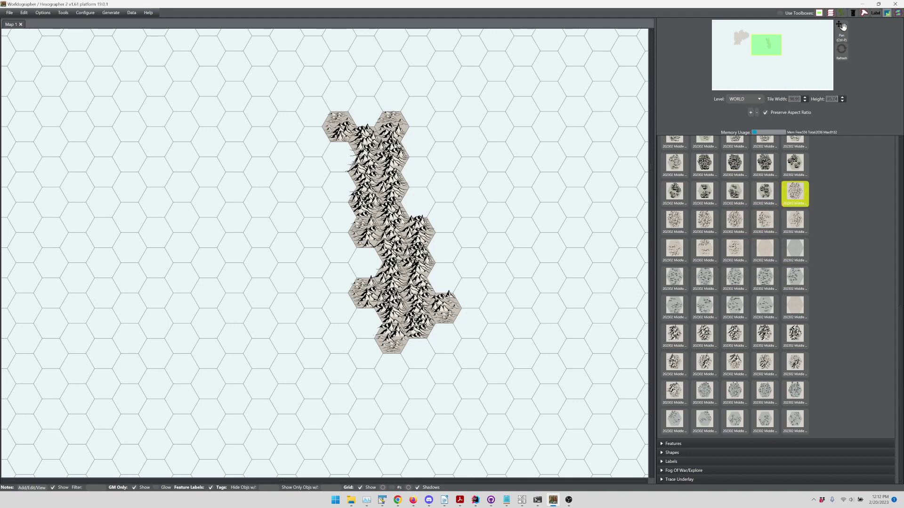
left_click(369, 265)
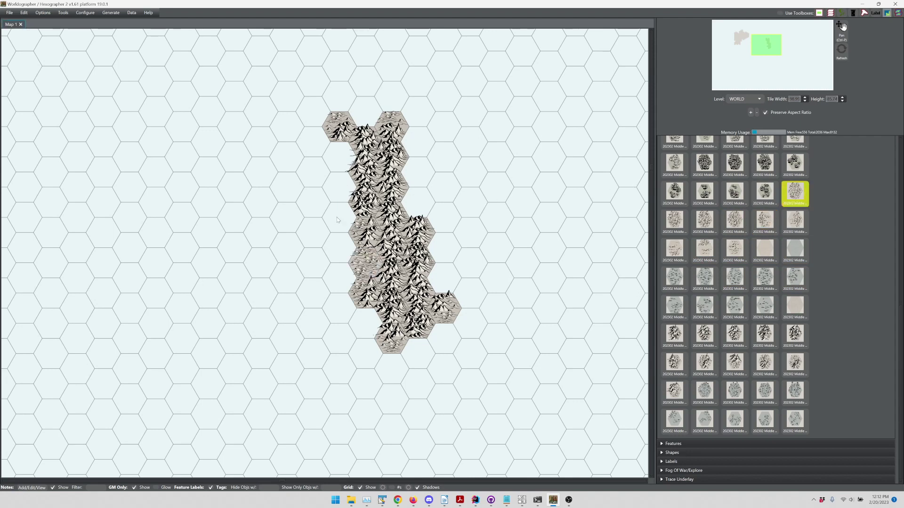
left_click(339, 168)
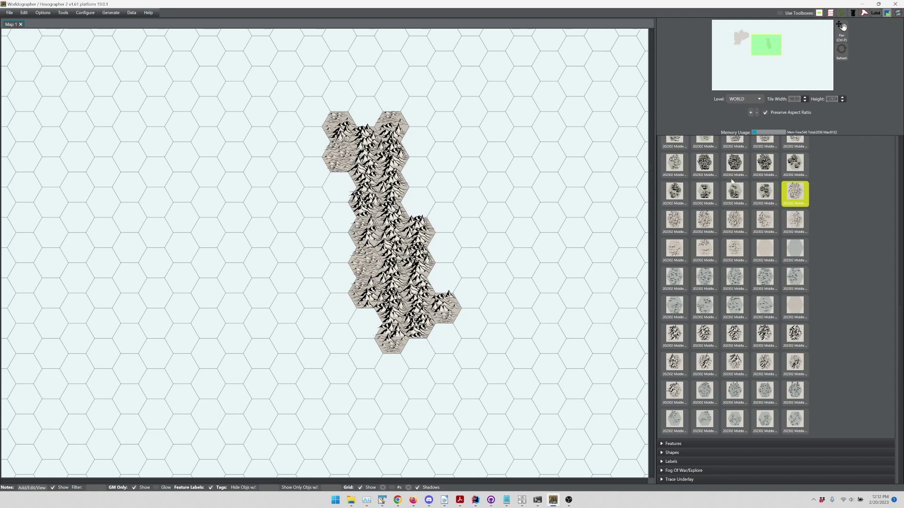
left_click(674, 220)
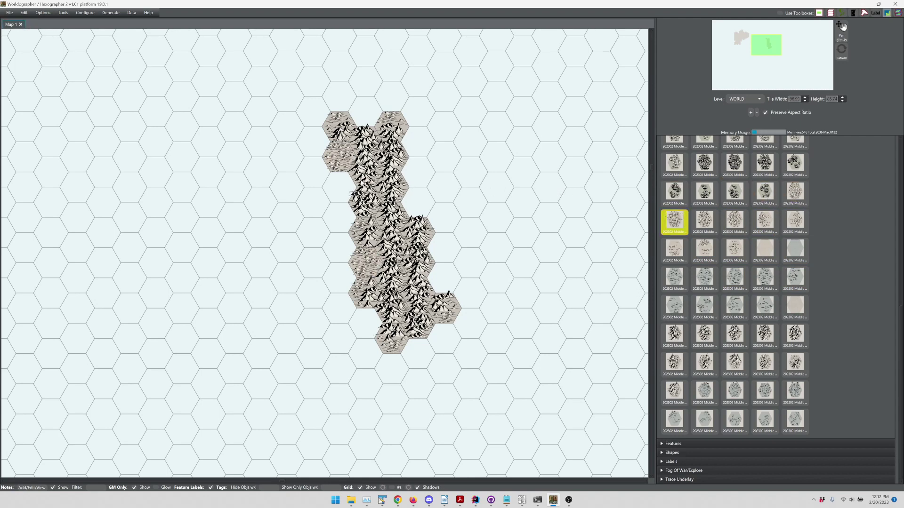
left_click(336, 193)
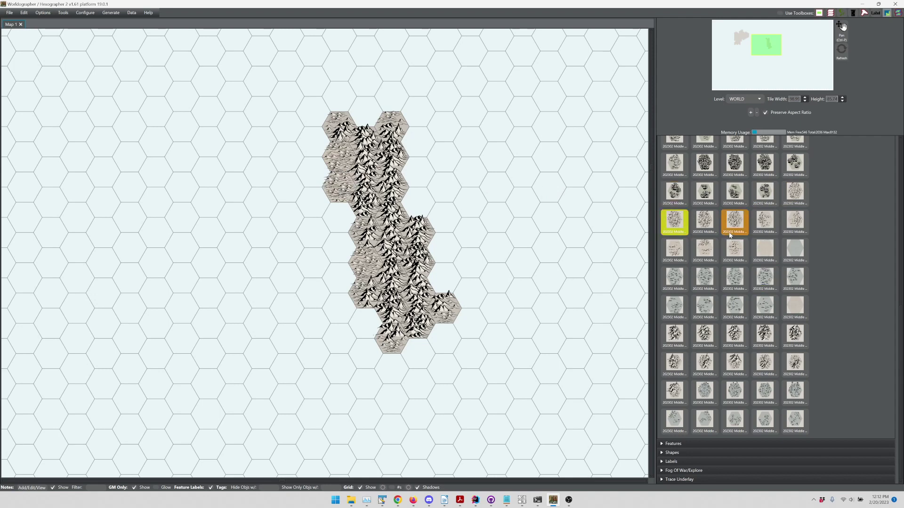
- Add four fifth-variant hill tiles along the range's east edge and three sixth-variant hill tiles down its west edge
left_click(759, 226)
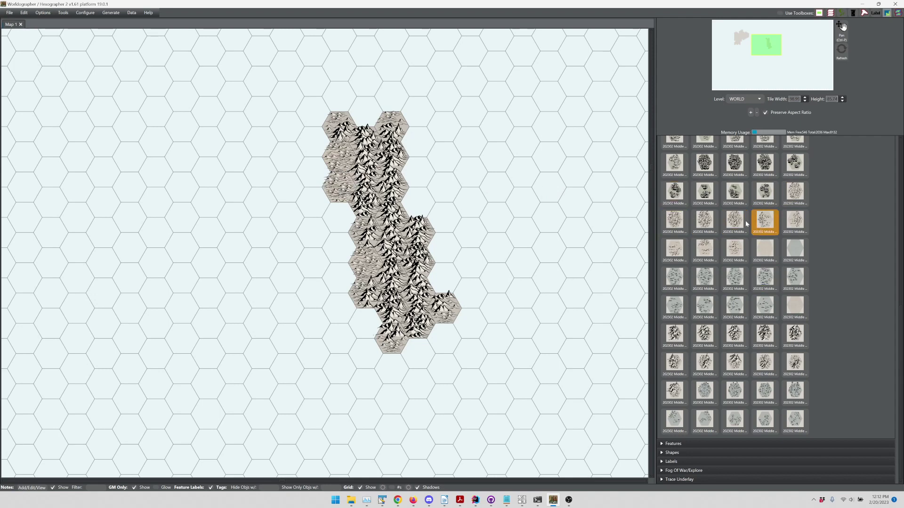
left_click(419, 207)
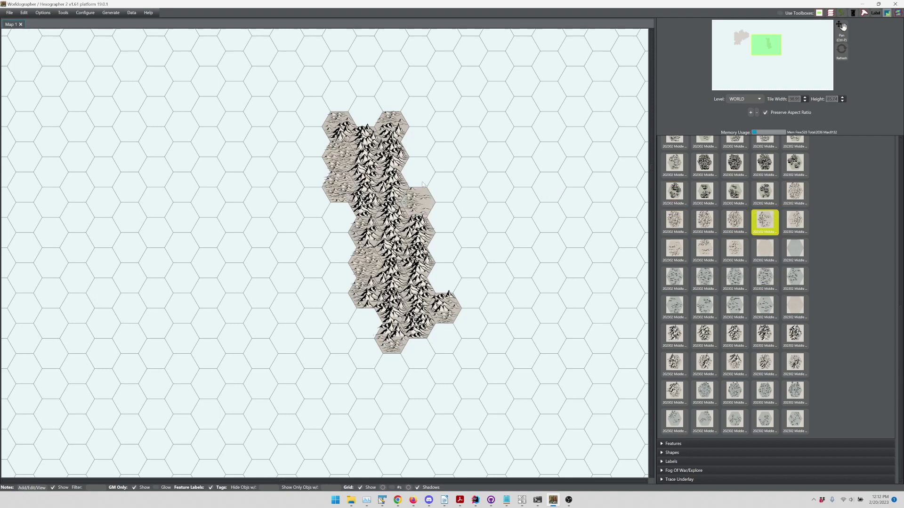
left_click(414, 146)
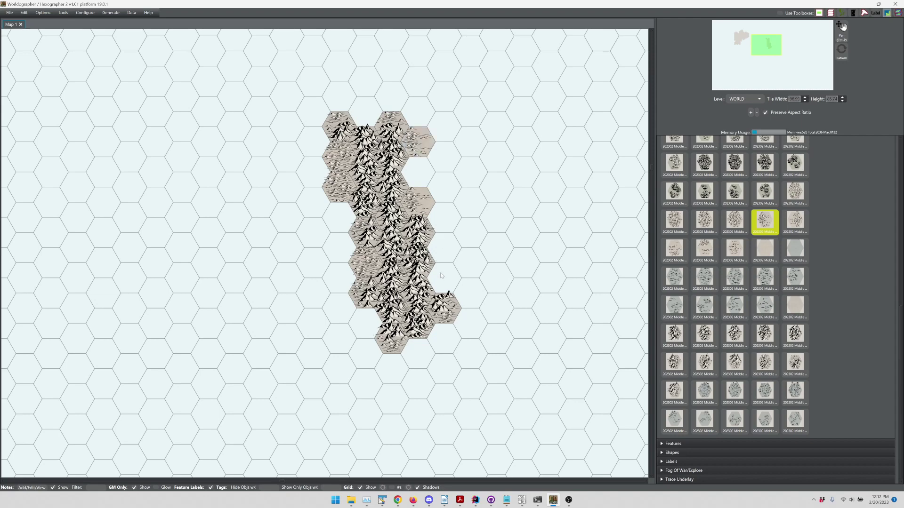
left_click(444, 251)
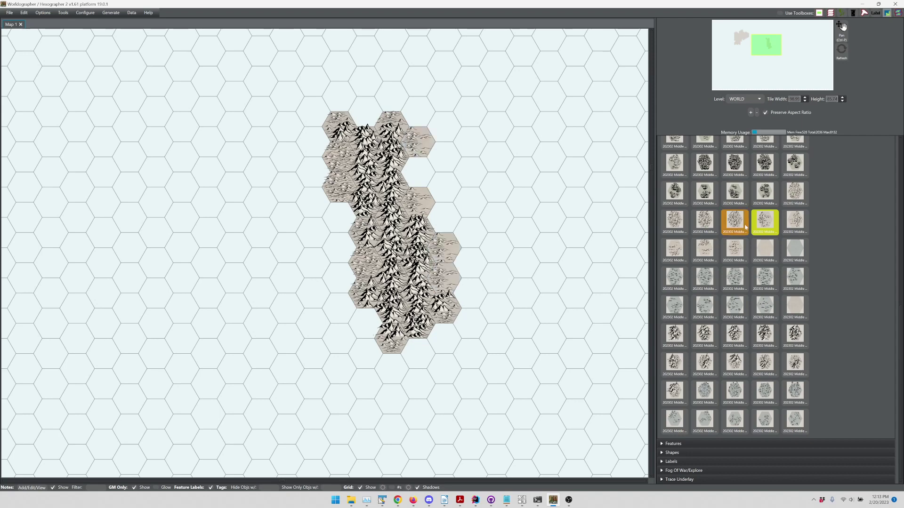
left_click(794, 221)
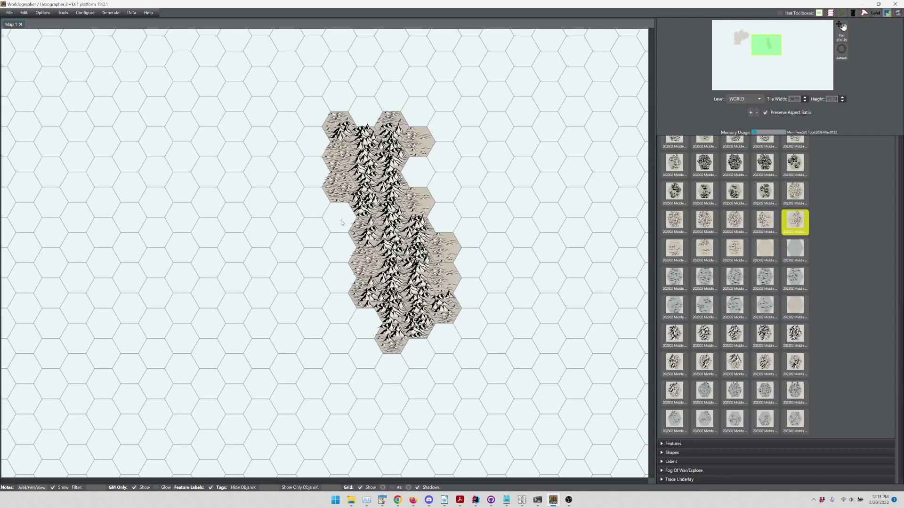
left_click(348, 257)
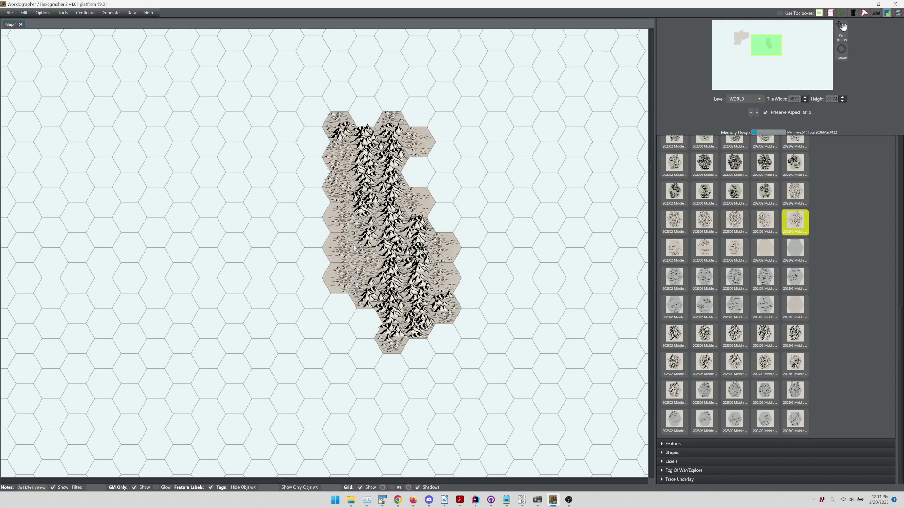
- Place the third hill variant in the hex between the two northernmost mountain tiles
scroll(381, 243, "up", 1)
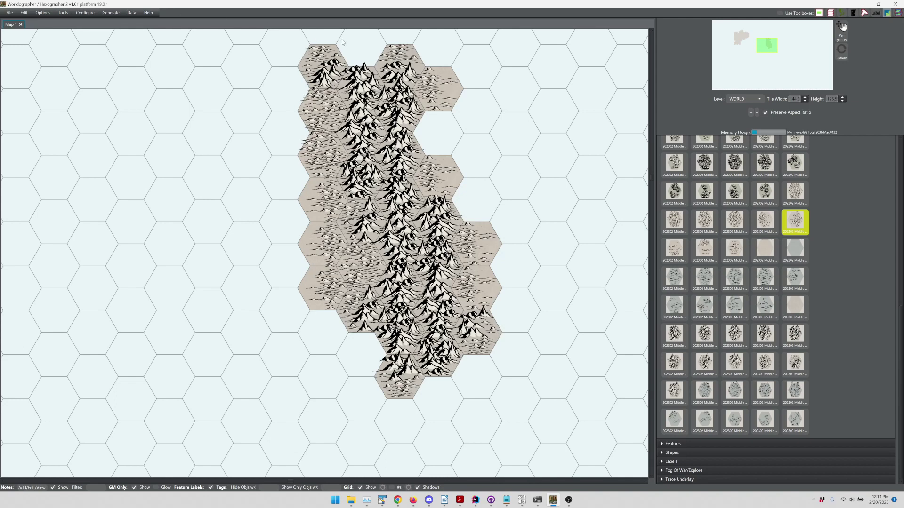
left_click(705, 220)
left_click(369, 56)
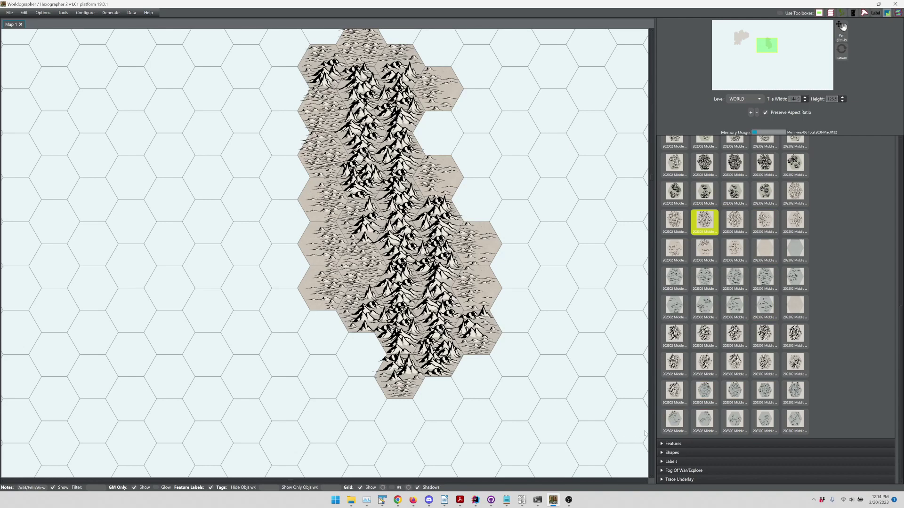
- Open the map features and limit the feature list to the 202302 Middle Earth set
left_click(677, 445)
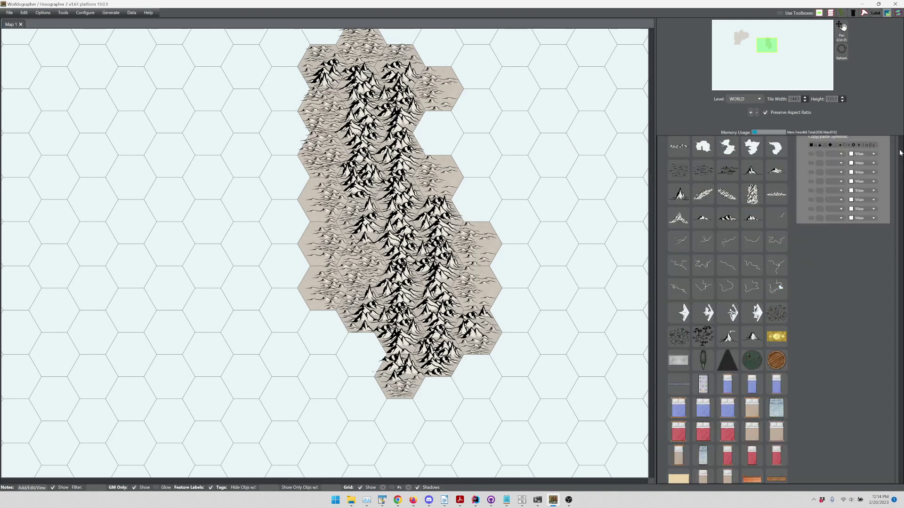
scroll(900, 152, "up", 5)
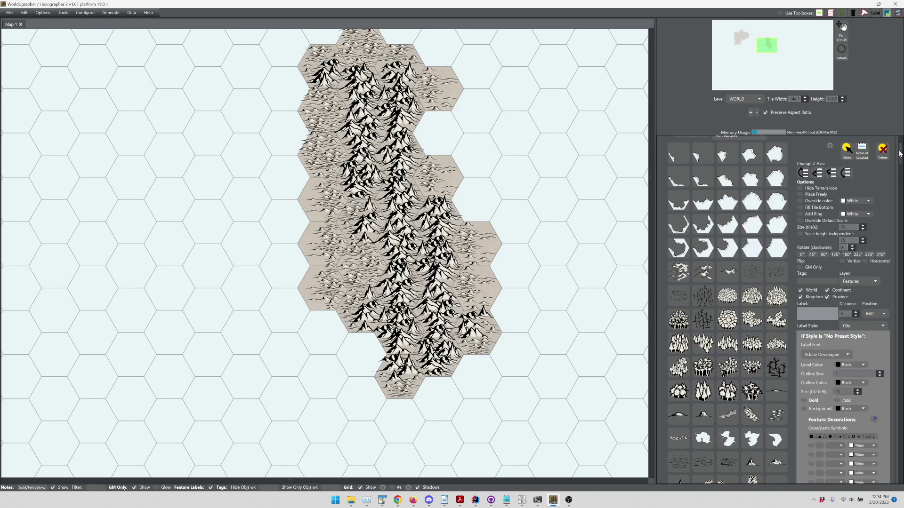
scroll(900, 152, "up", 1)
left_click(741, 170)
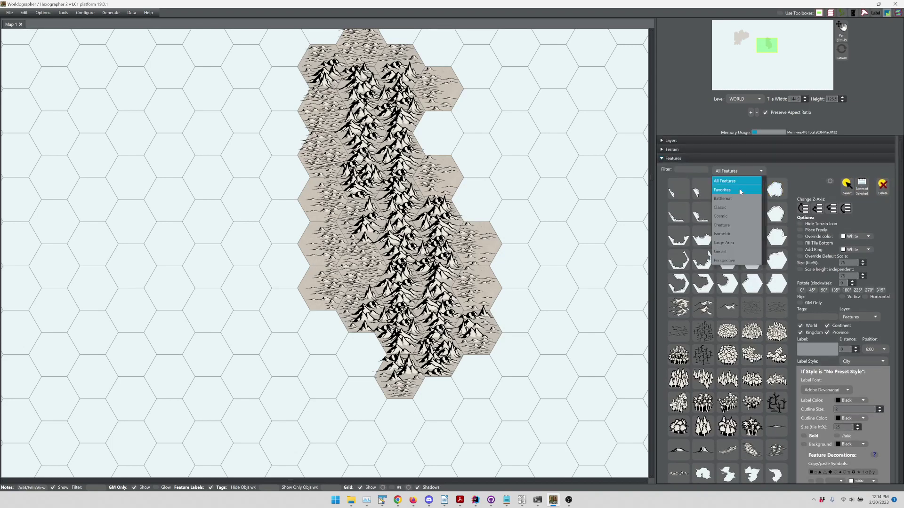
scroll(734, 249, "down", 2)
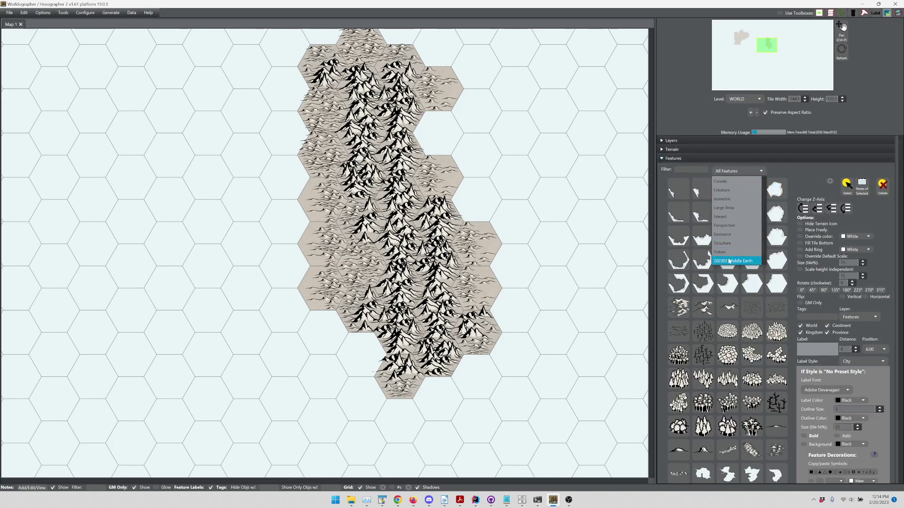
left_click(728, 261)
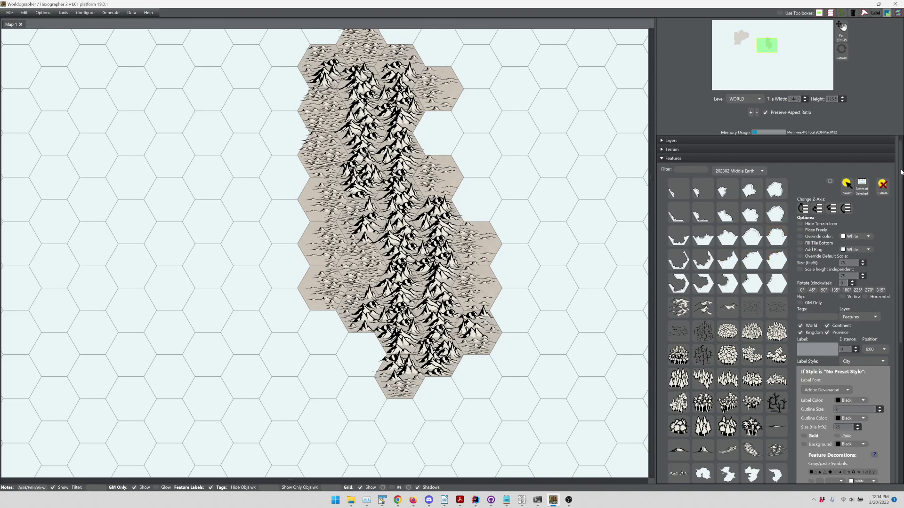
- Browse the Middle Earth features and enable the Place Freely option for feature placement
scroll(900, 172, "down", 5)
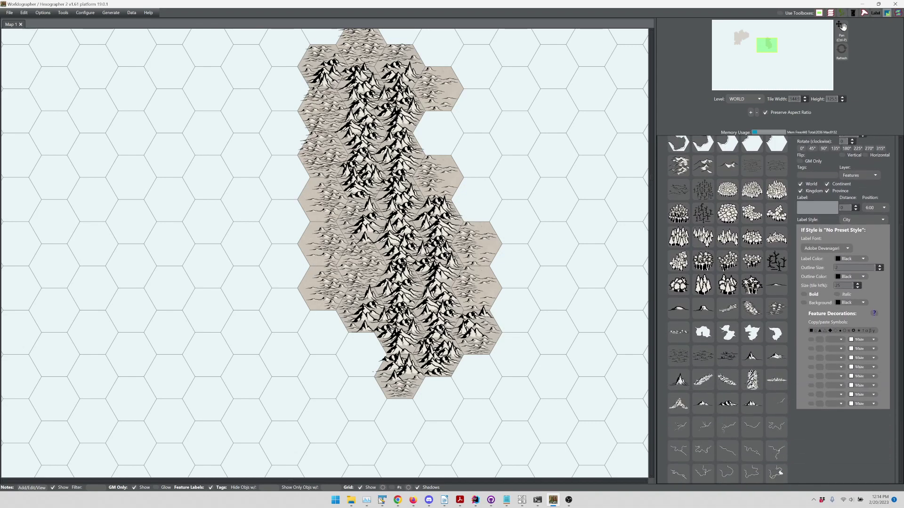
left_click_drag(900, 189, 900, 188)
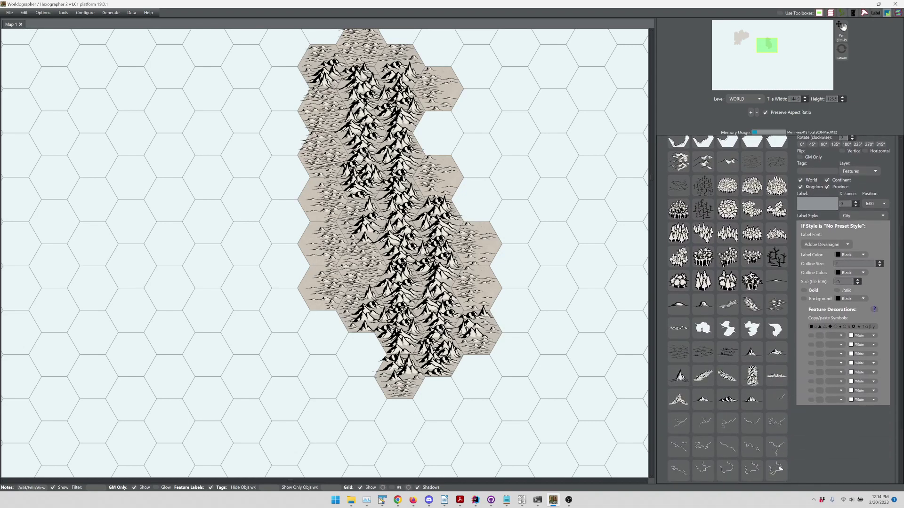
scroll(777, 306, "down", 1)
left_click_drag(901, 272, 901, 273)
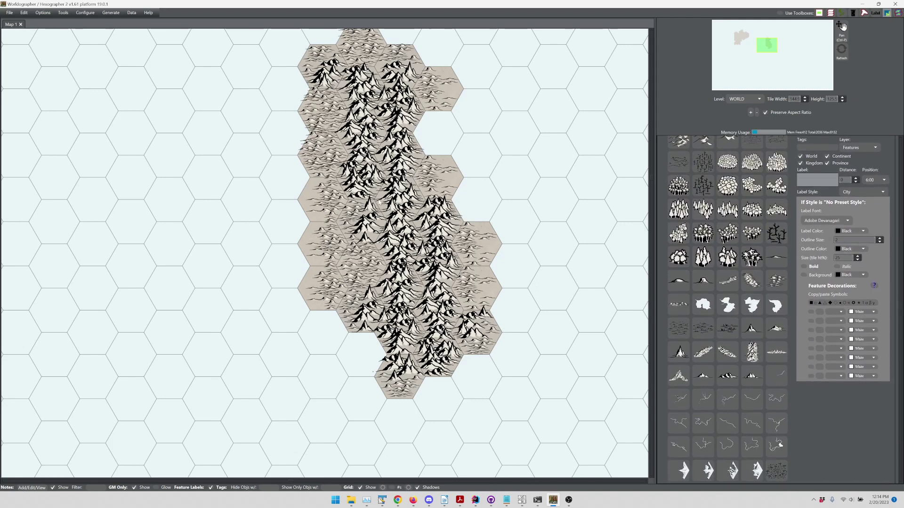
left_click(752, 257)
scroll(900, 148, "up", 7)
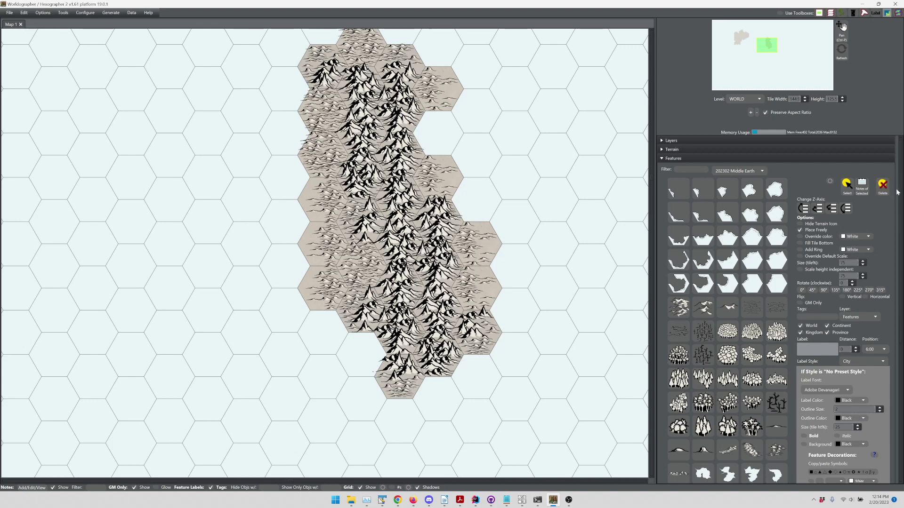
- Place small single-hill features in several variants freely down the west edge of the hill tiles, overlapping the hex borders
left_click_drag(900, 191, 902, 276)
left_click(681, 317)
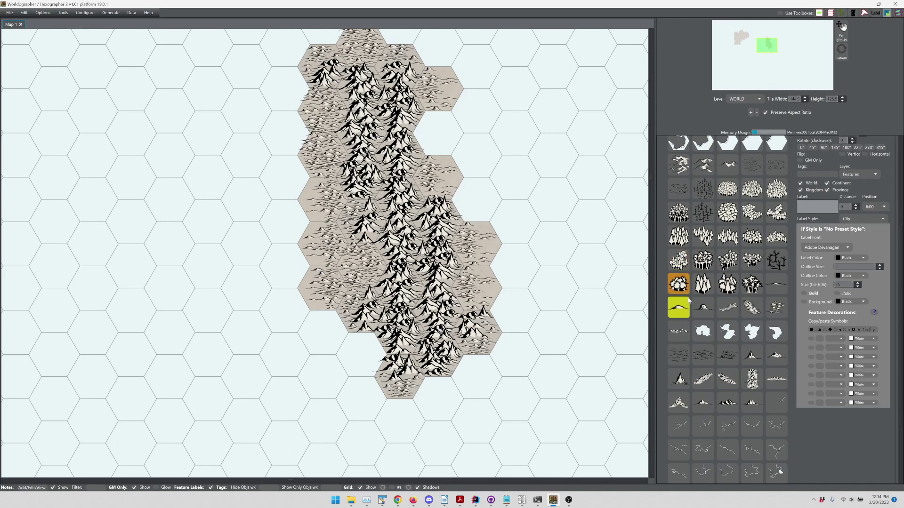
left_click(702, 308)
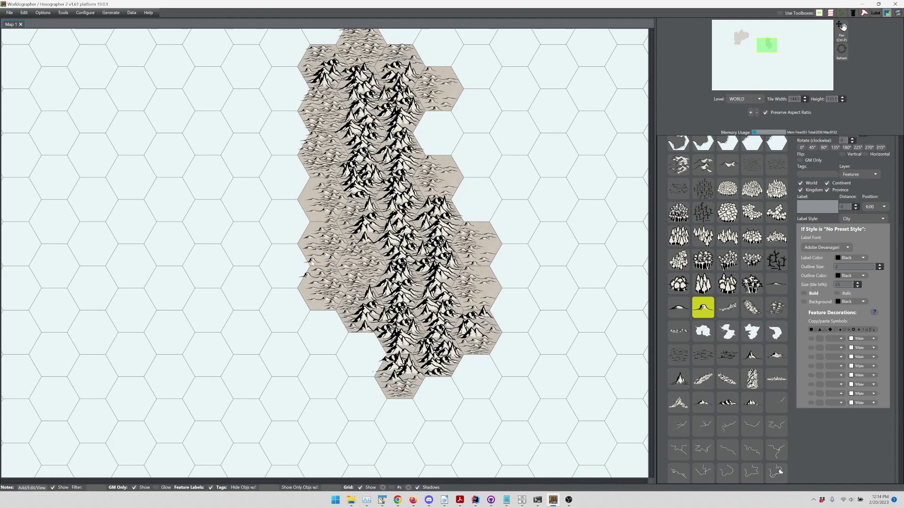
left_click(780, 289)
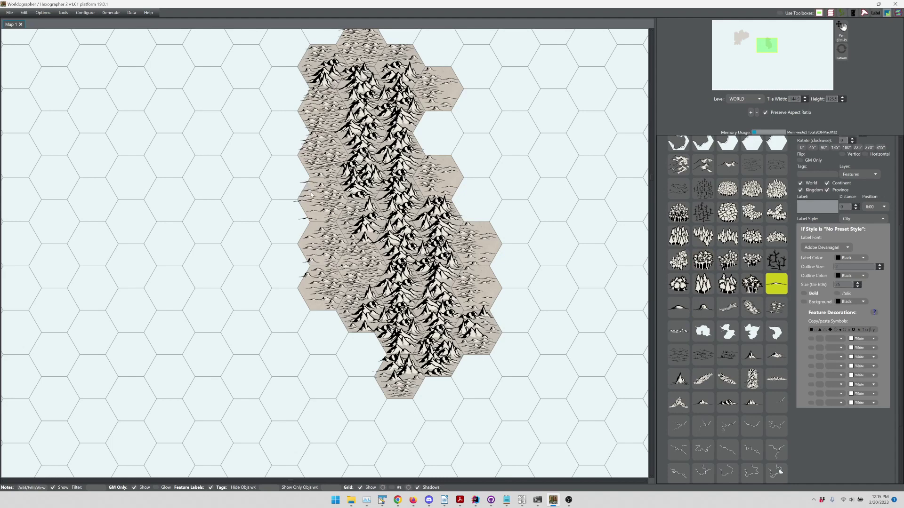
left_click(678, 307)
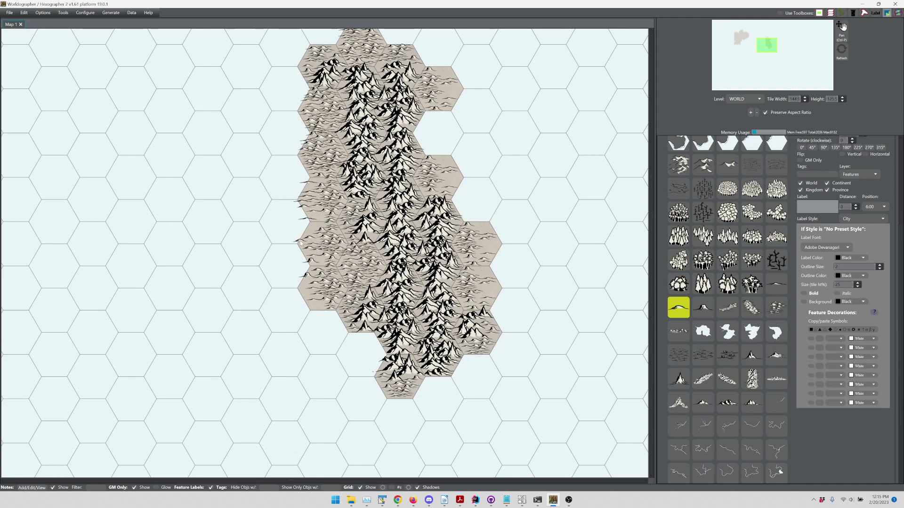
left_click(397, 257)
scroll(844, 168, "up", 5)
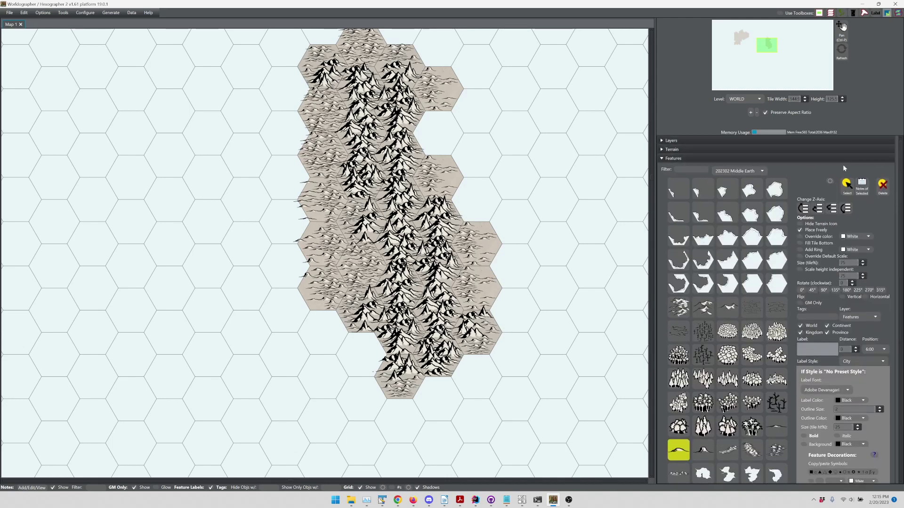
- Return to the terrain tiles and place one low green hill tile in the range's eastern gap and two of another variant just east of it
left_click(701, 159)
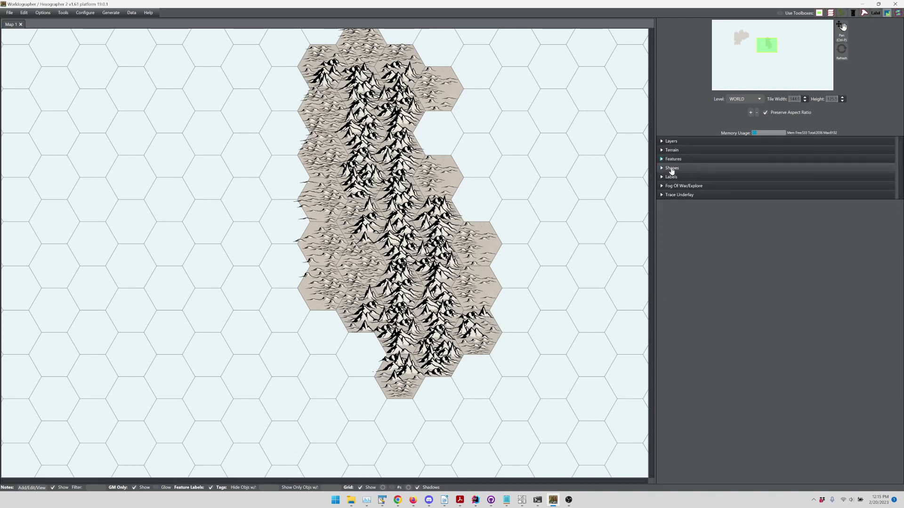
left_click(678, 152)
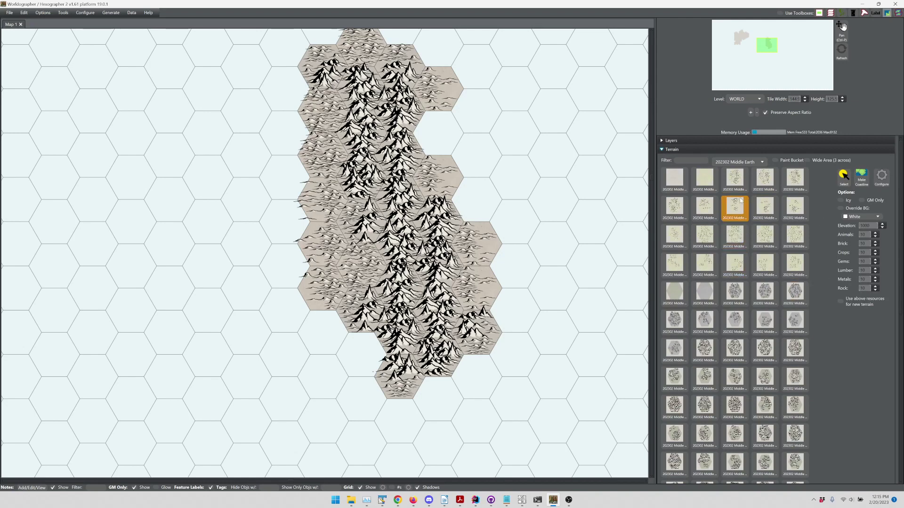
left_click(738, 183)
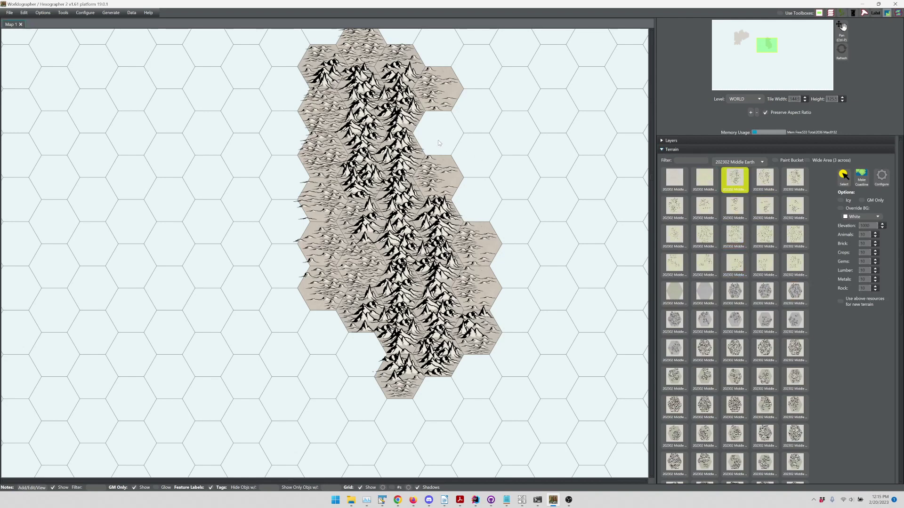
left_click(763, 237)
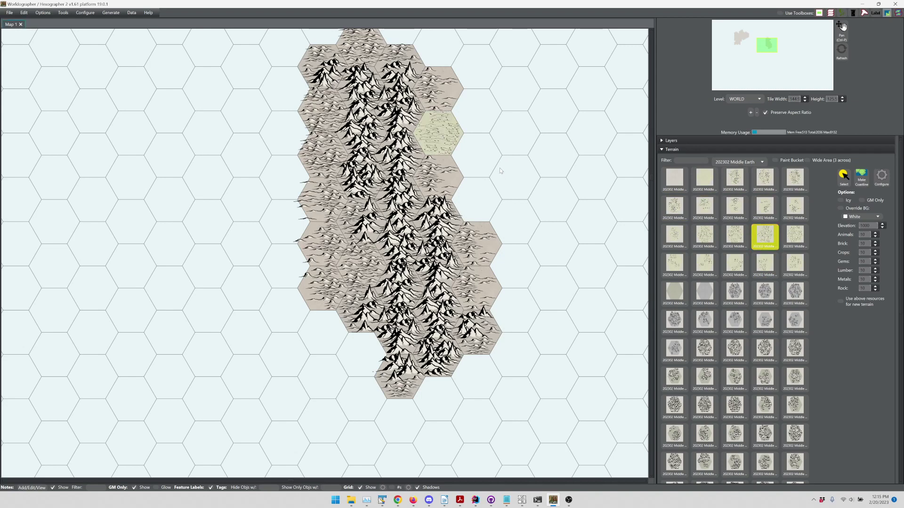
left_click(804, 242)
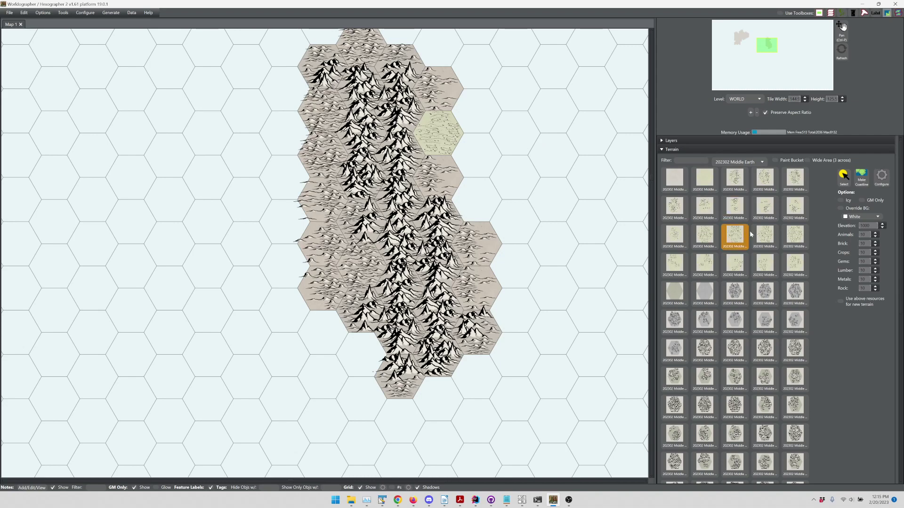
left_click(471, 121)
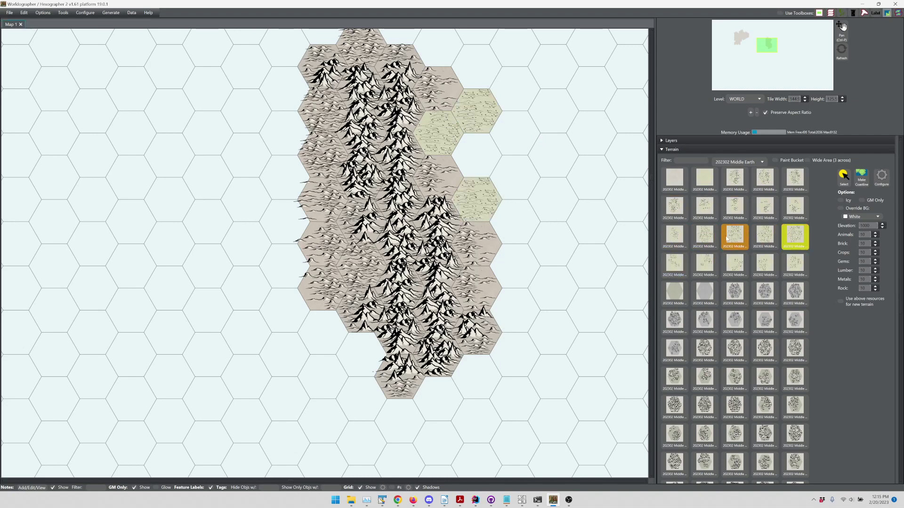
- Fill the hex between the two eastern low green hill tiles, using other low-hill variants from the same group
left_click(763, 235)
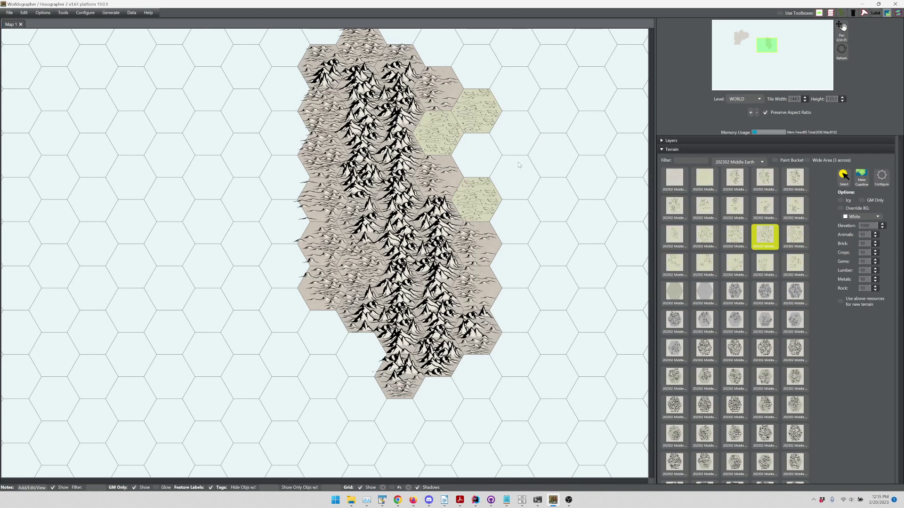
left_click(483, 156)
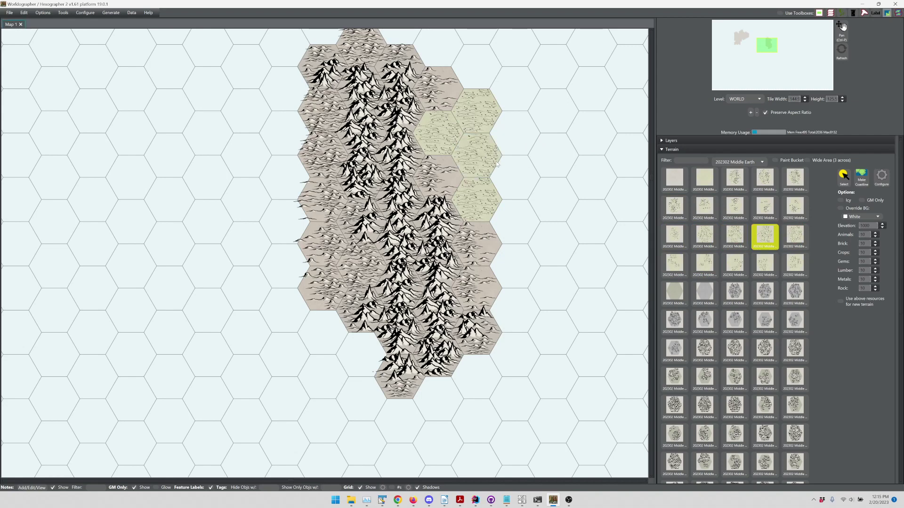
left_click(734, 235)
left_click(462, 147)
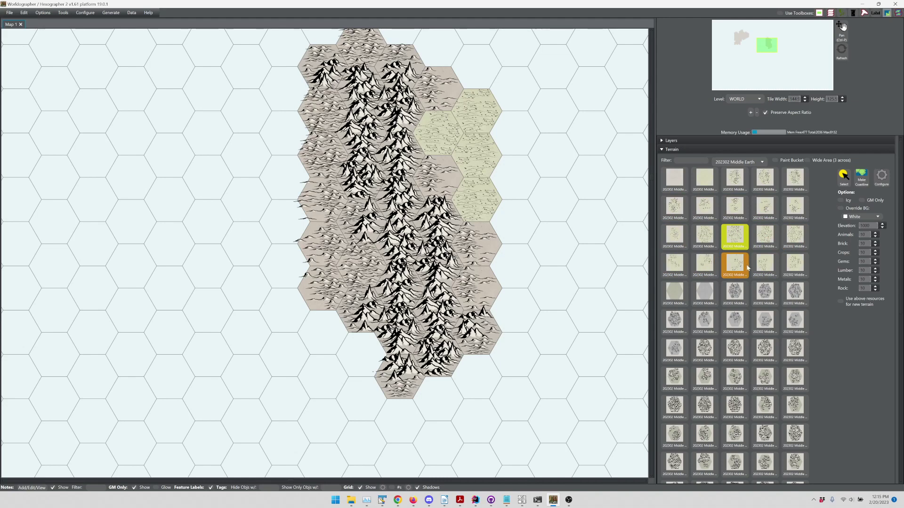
- Place two dense green hill tiles east of the low green hills and a sparser hill variant directly north of them
left_click(736, 180)
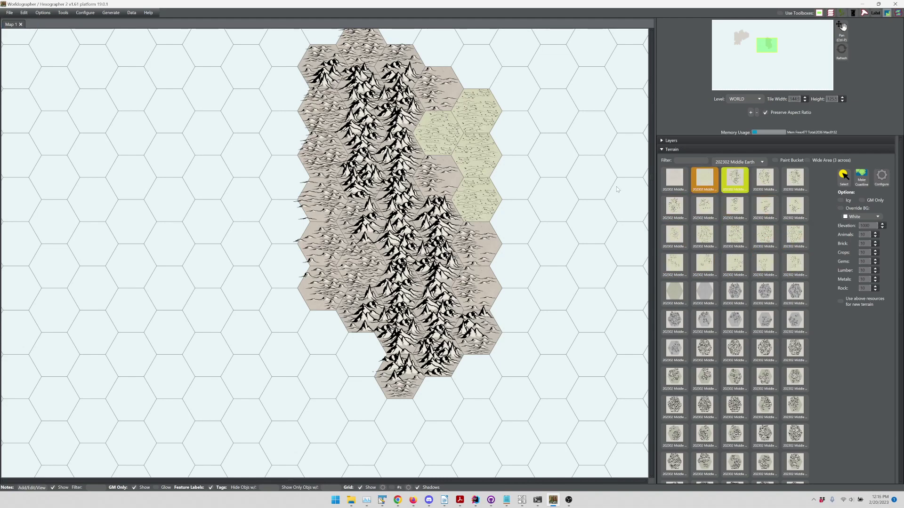
left_click(513, 211)
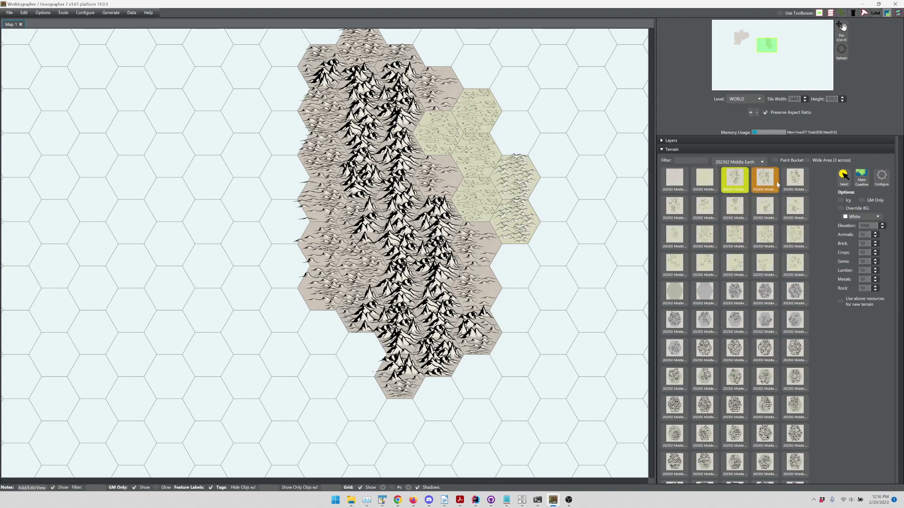
left_click(791, 207)
left_click(506, 143)
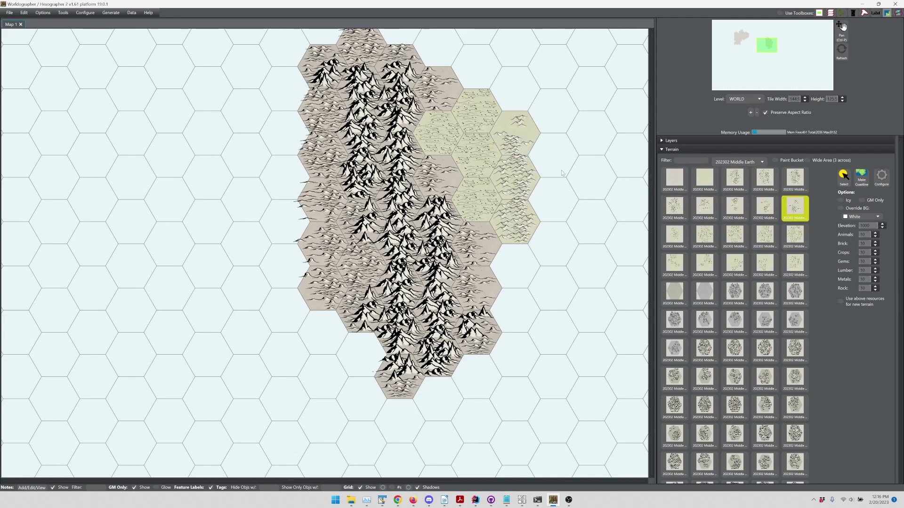
- Add a clustered green hill tile farther east, and another sparse variant directly south of it and at the south end of the dense hill column
left_click(676, 238)
left_click(547, 164)
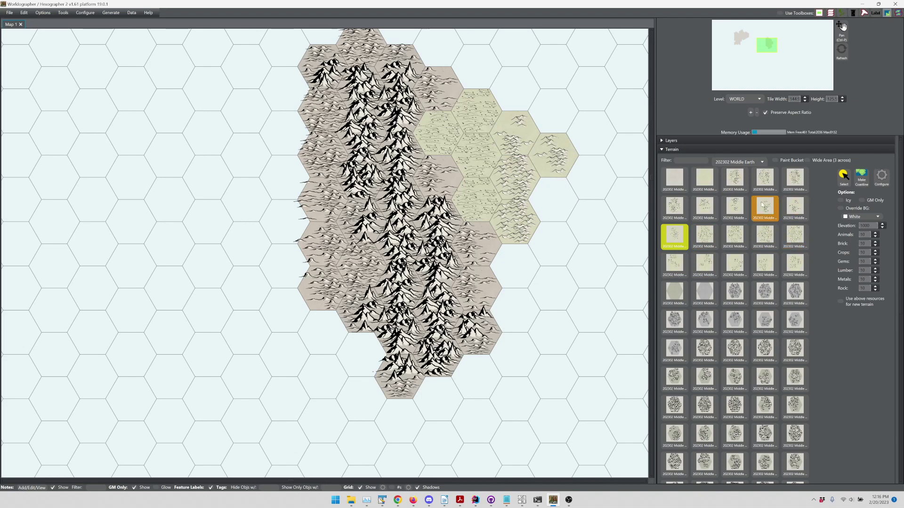
left_click(738, 209)
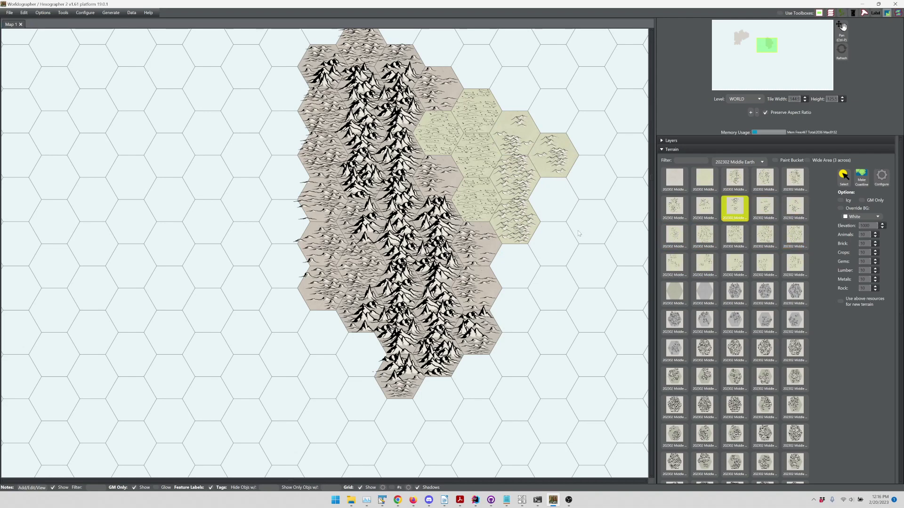
left_click(546, 253)
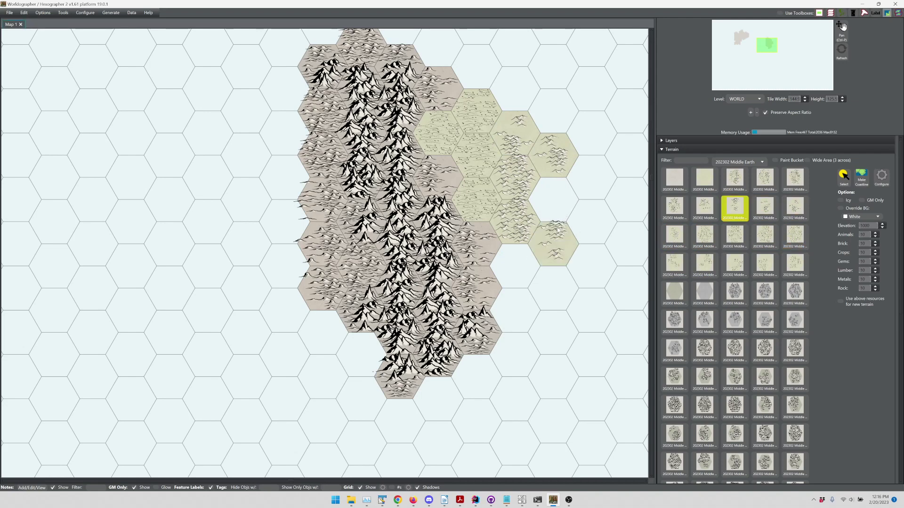
key("ctrl+z")
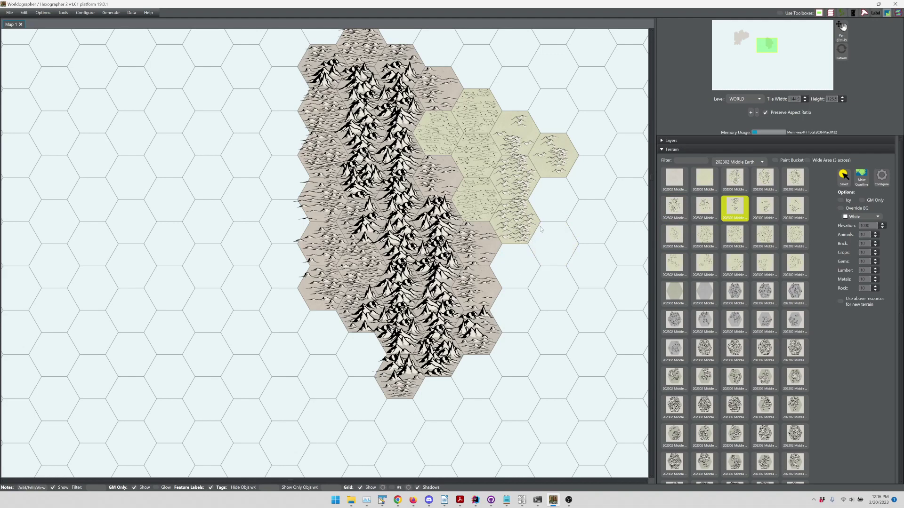
left_click(552, 213)
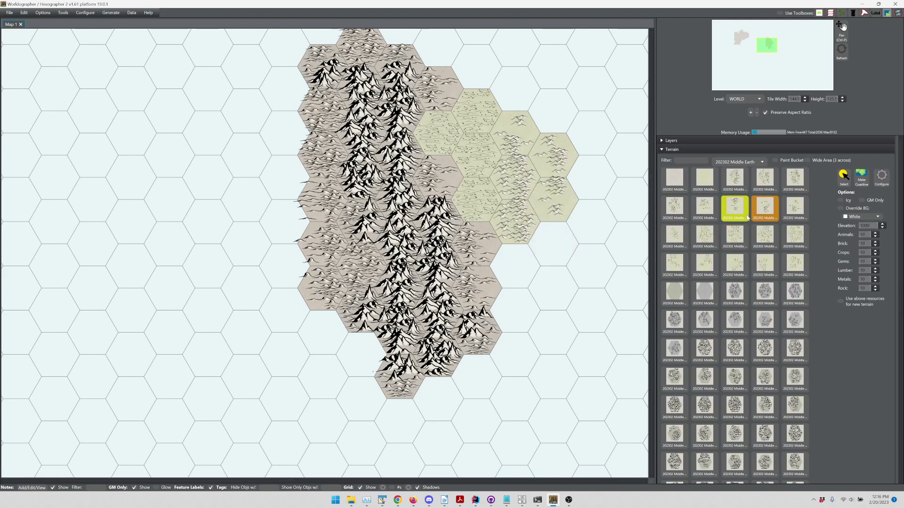
left_click(519, 264)
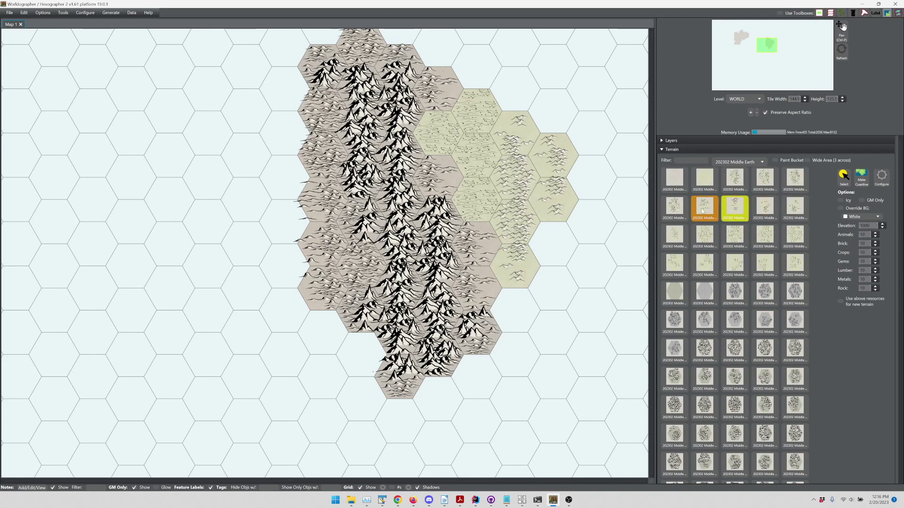
left_click(677, 237)
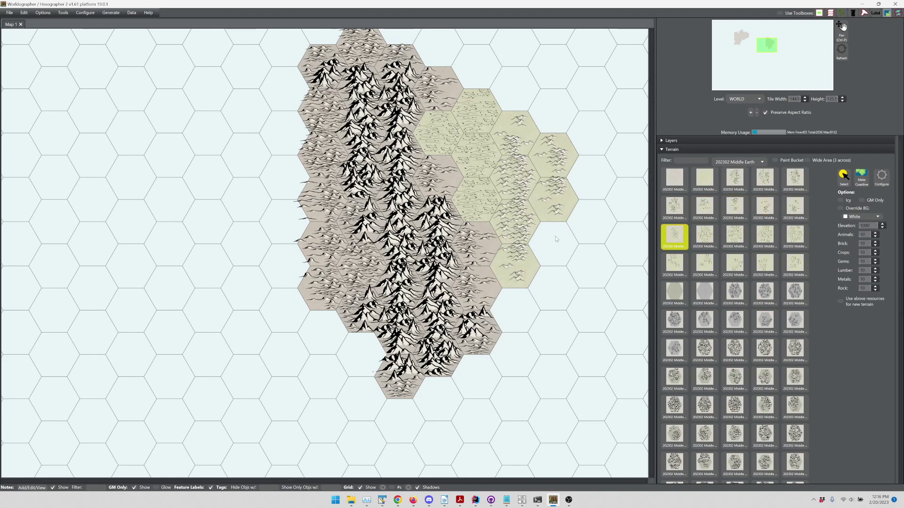
left_click(560, 243)
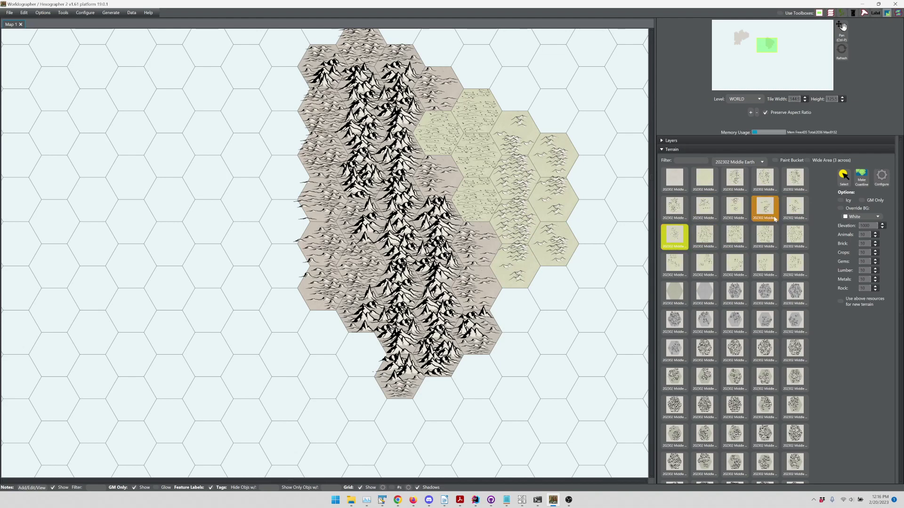
key("ctrl+z")
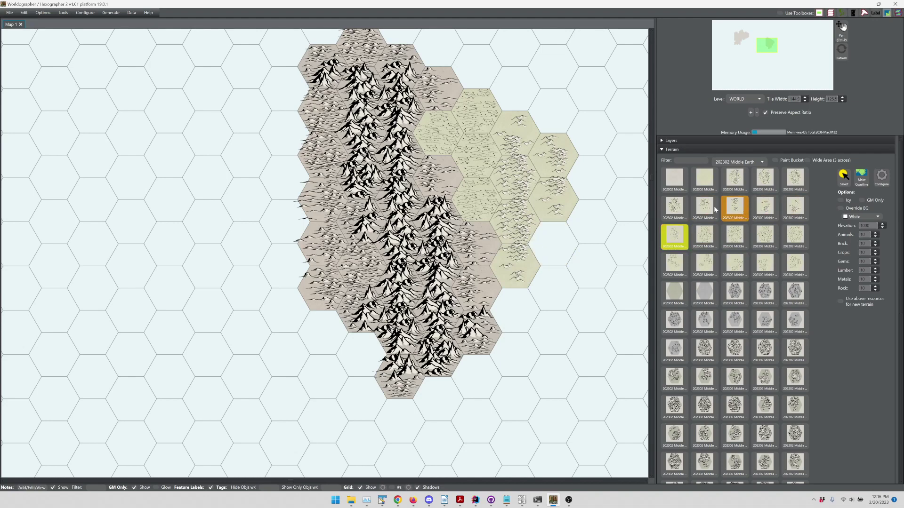
- Place the third tile of the second terrain row in the southernmost hex of the outer green hill column
left_click(739, 210)
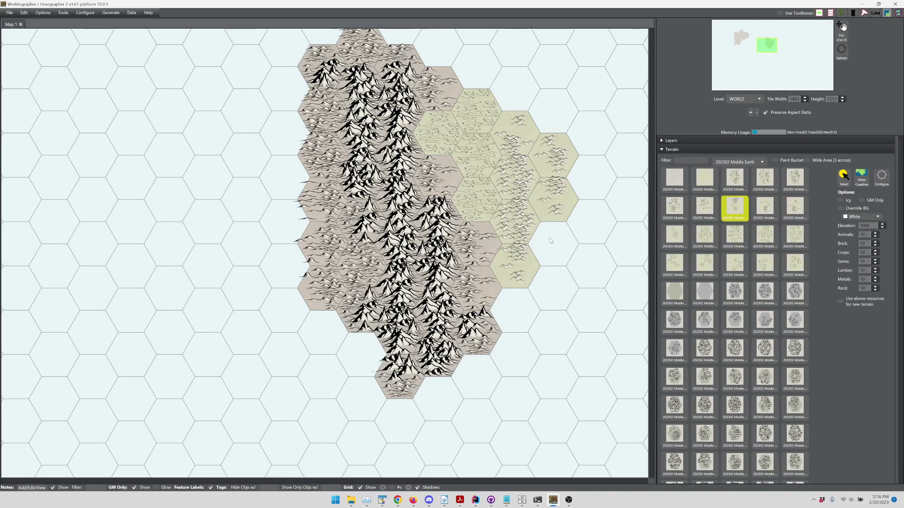
left_click(554, 244)
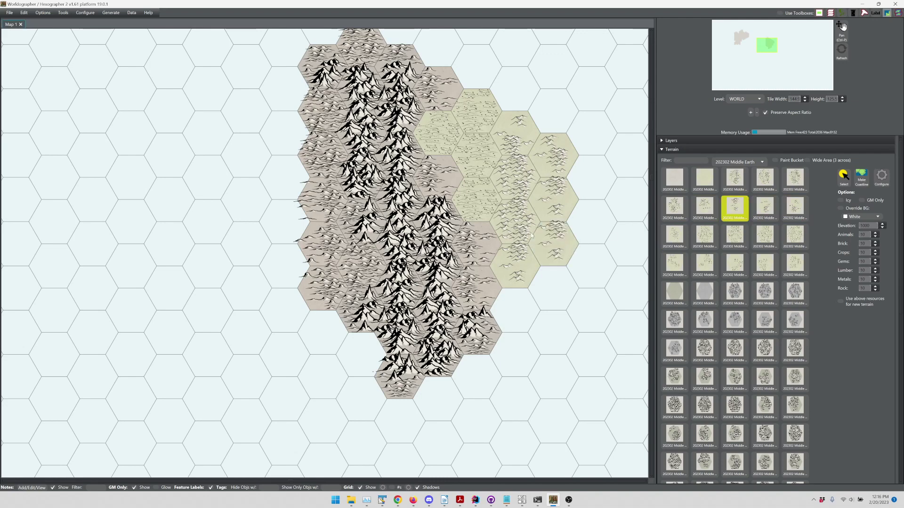
- Use the Middle Earth hill-cluster and single-hill features, placed freely, to fill in the green hill tiles, and close the features
left_click(690, 149)
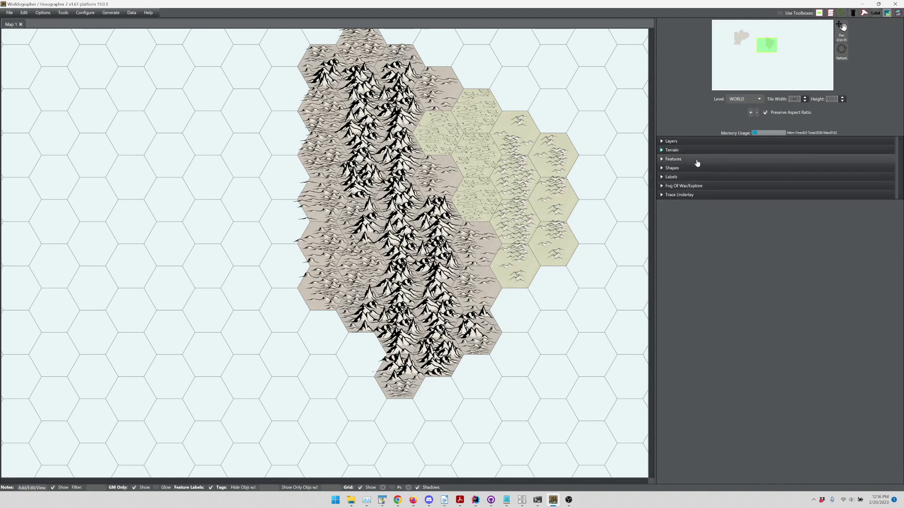
left_click(698, 159)
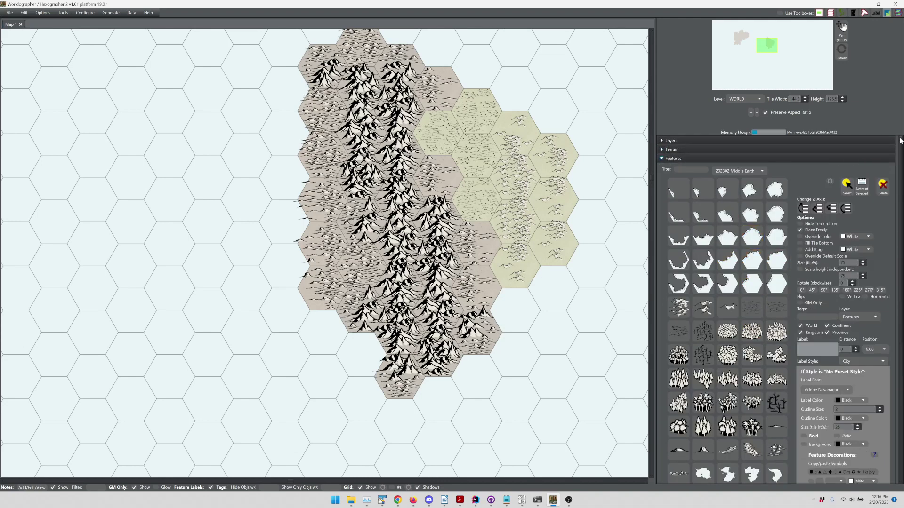
scroll(901, 178, "down", 2)
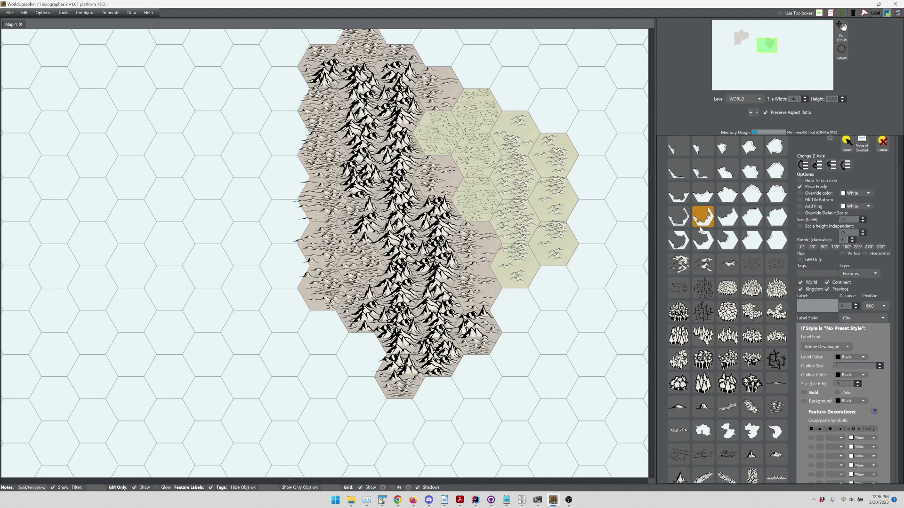
left_click(703, 265)
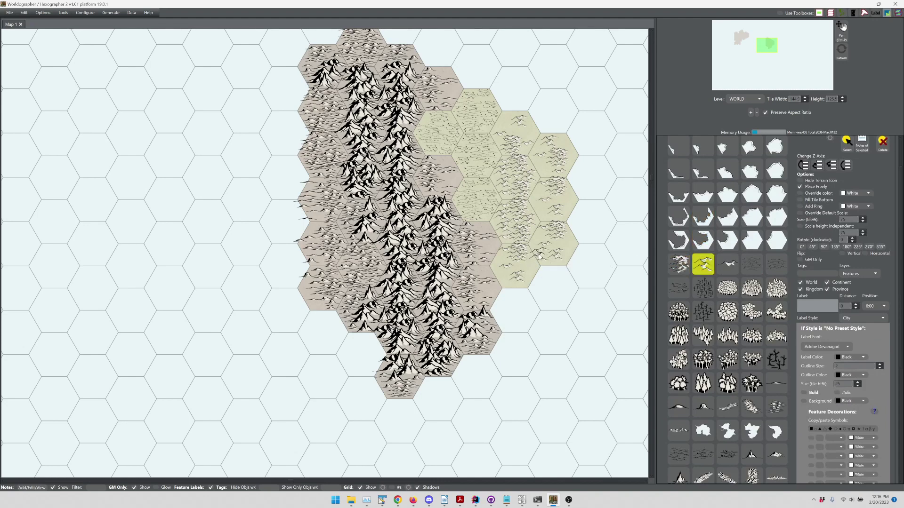
left_click(727, 264)
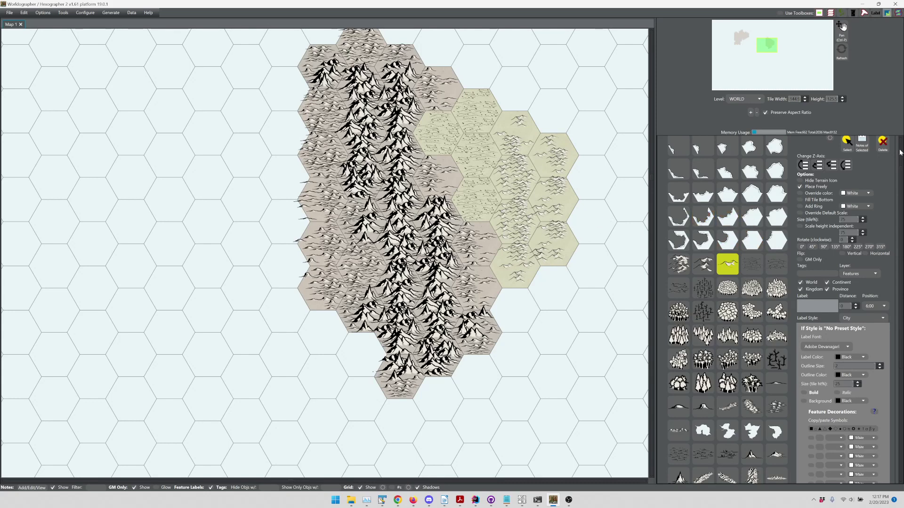
scroll(900, 152, "up", 2)
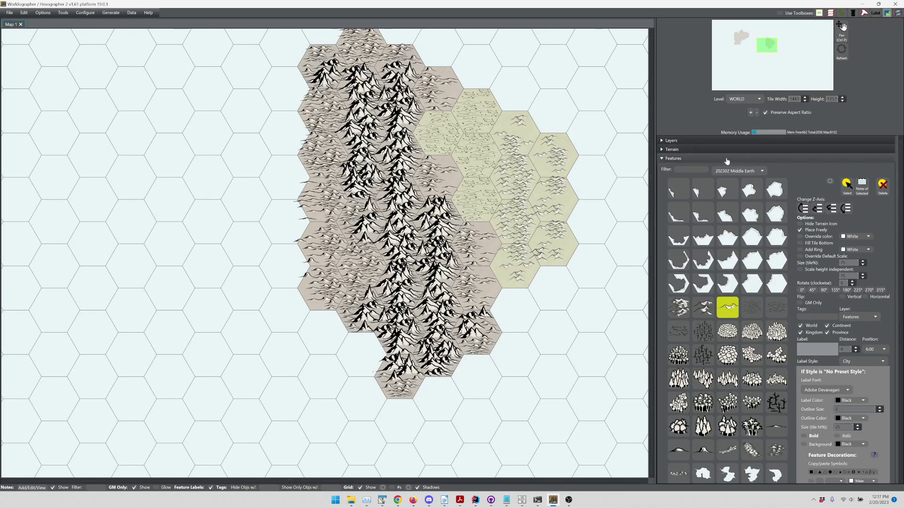
left_click(725, 160)
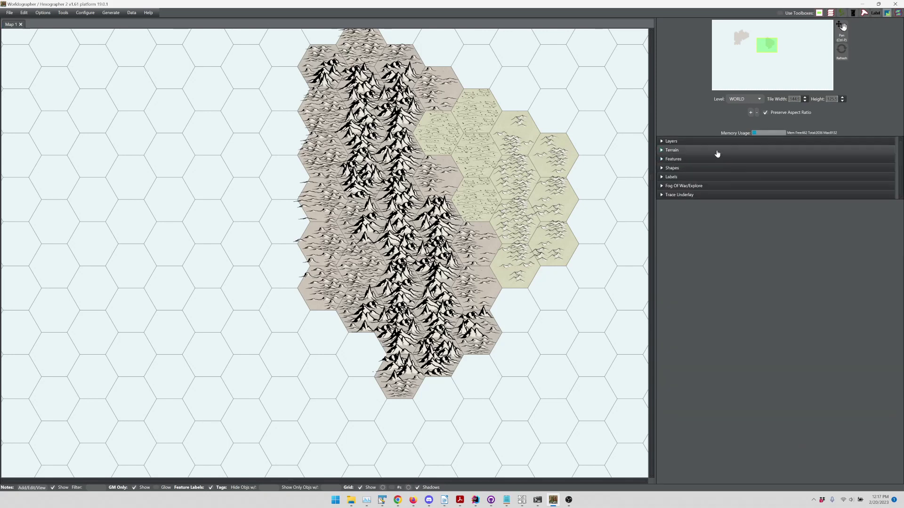
- Place four dense forest tiles in a C shape west of the mountain range, using two different dense Middle Earth forest terrains for two hexes each
left_click(716, 151)
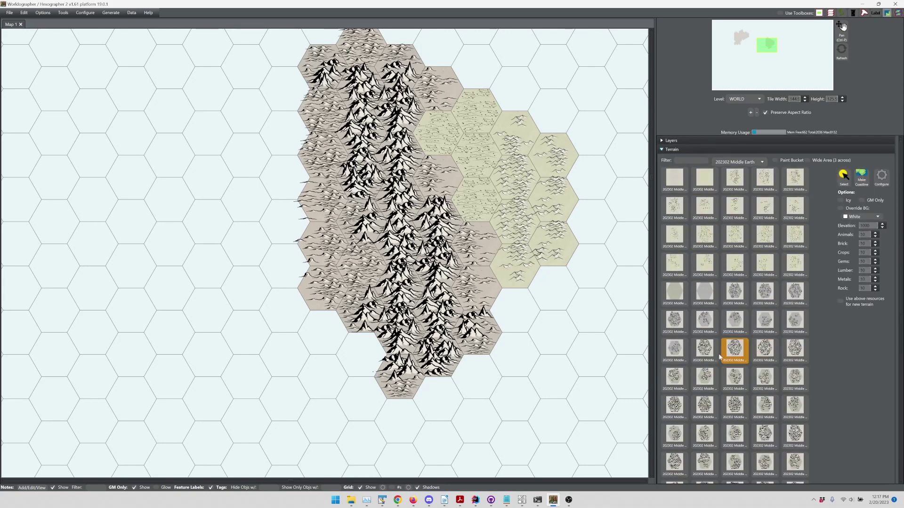
left_click(704, 350)
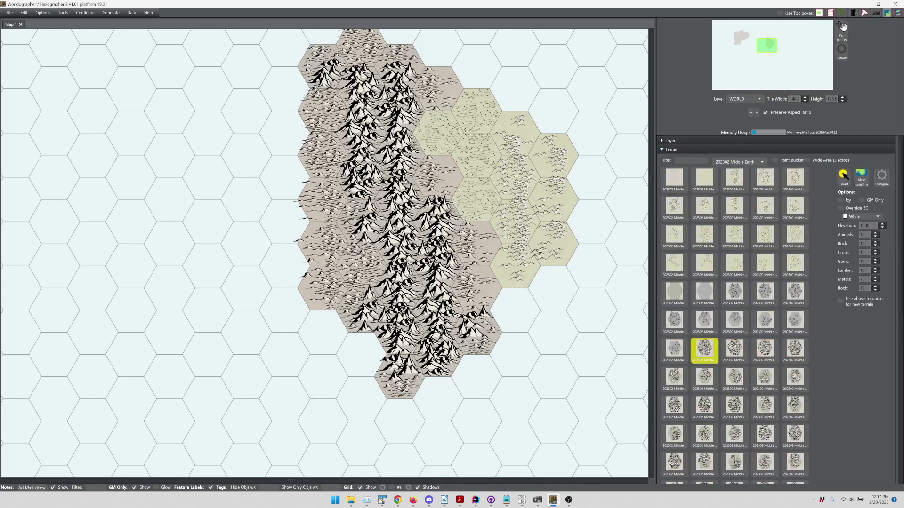
left_click(199, 267)
left_click(242, 322)
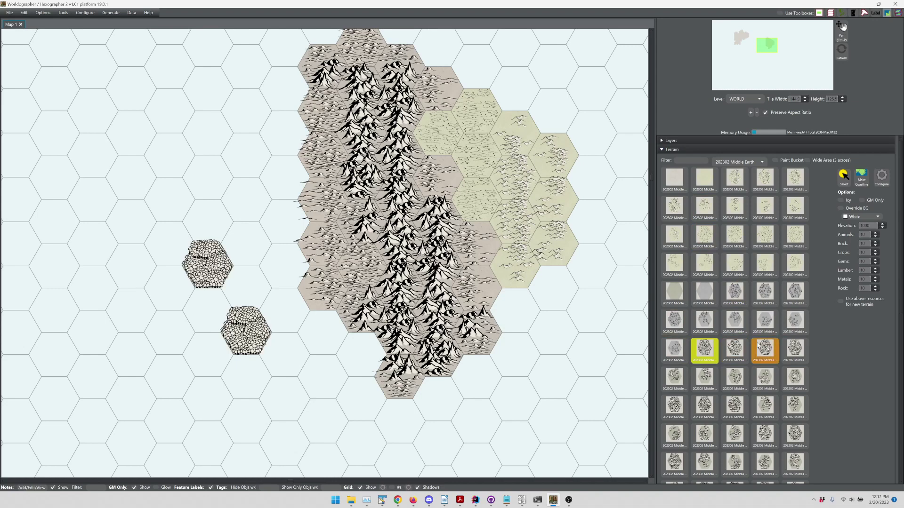
left_click(734, 350)
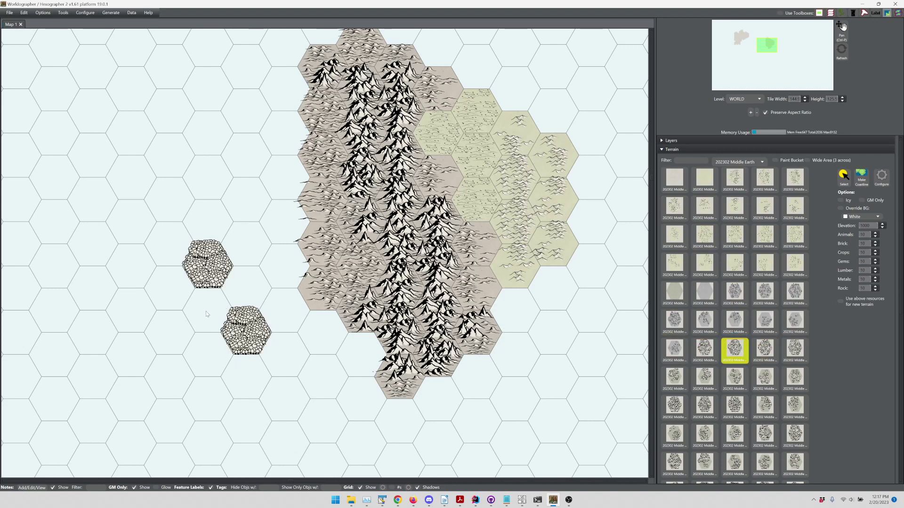
left_click(195, 318)
left_click(245, 252)
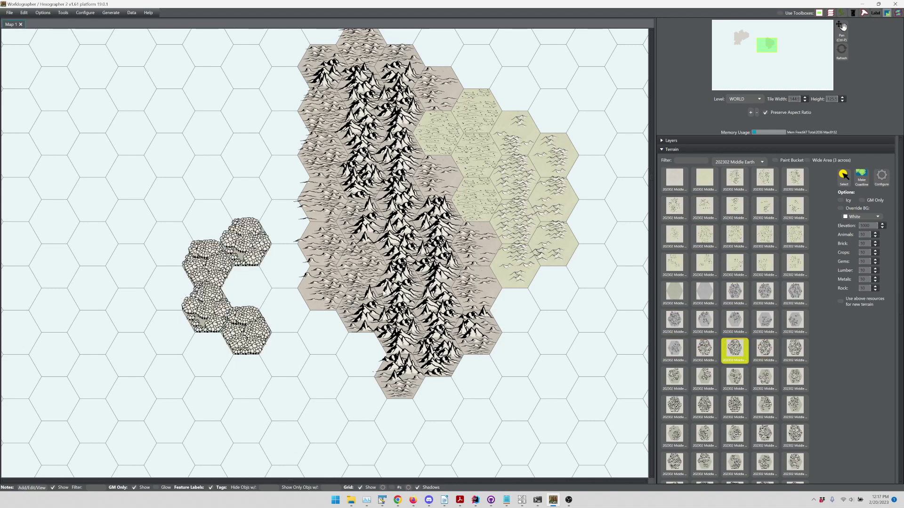
- Complete the forest core with two more dense variants: one fills the C's gap and western hex, the other the northwest and southwest corners
left_click(765, 349)
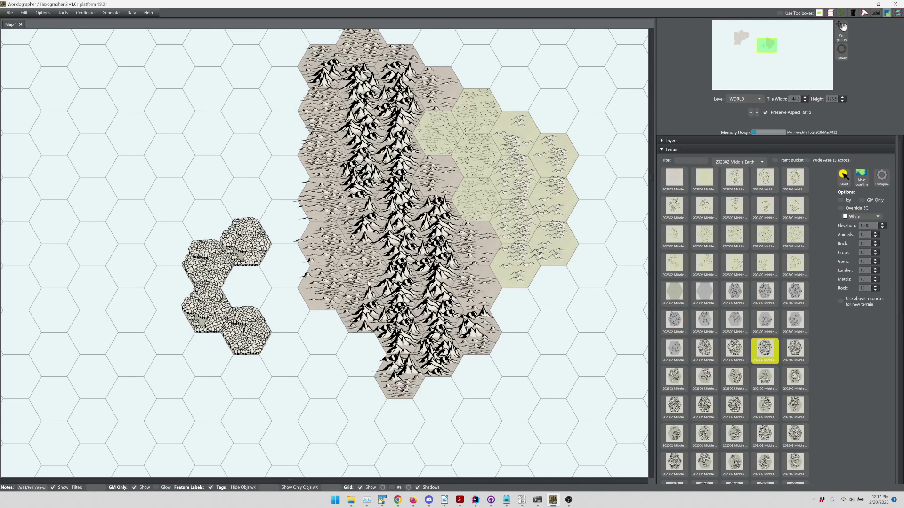
left_click(244, 297)
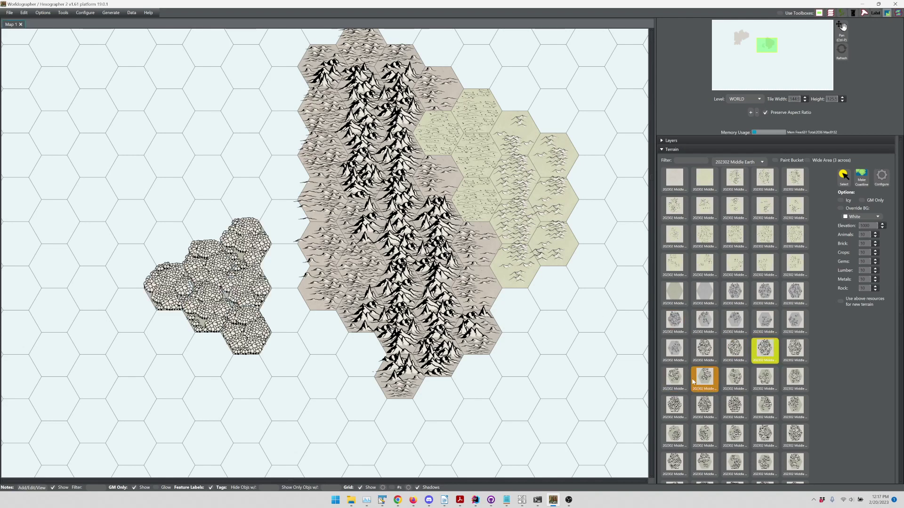
left_click(795, 350)
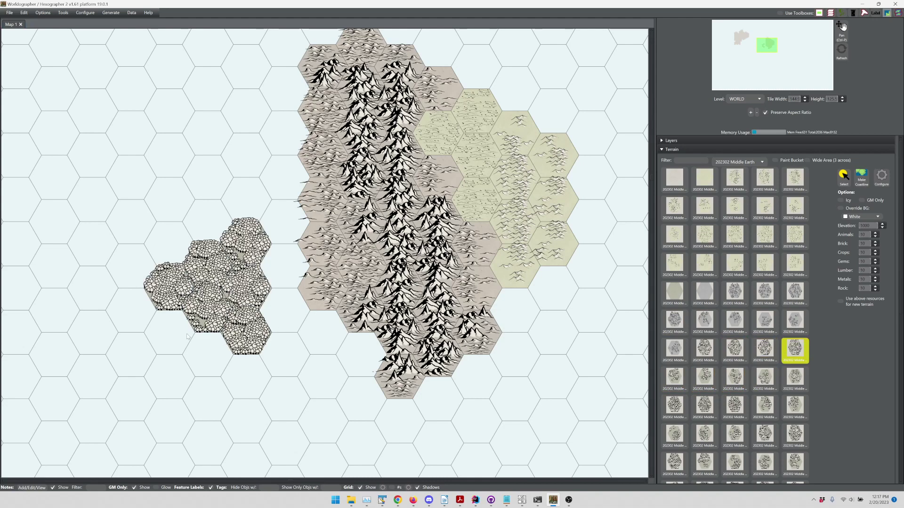
left_click(160, 242)
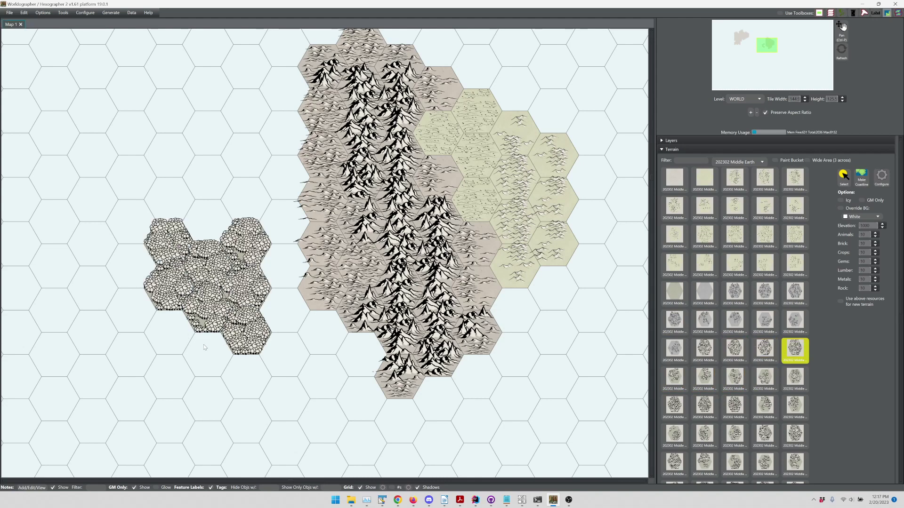
left_click(180, 332)
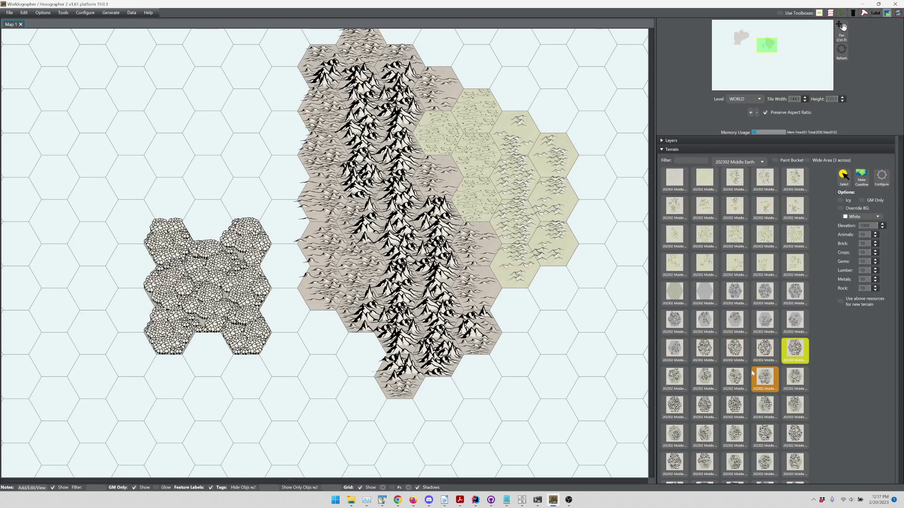
- Add partly wooded edge tiles at the forest's south, west, north and east sides, choosing variants whose trees face the dense core
left_click(704, 376)
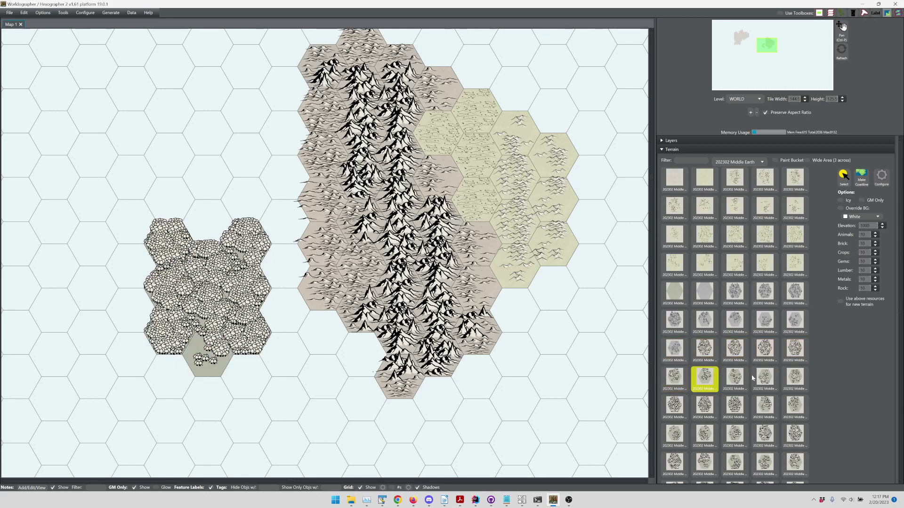
left_click(735, 376)
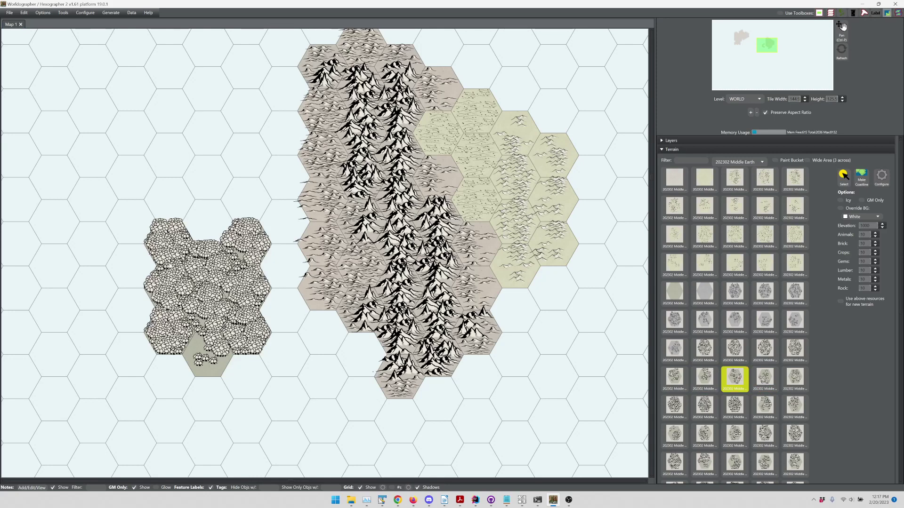
left_click(118, 270)
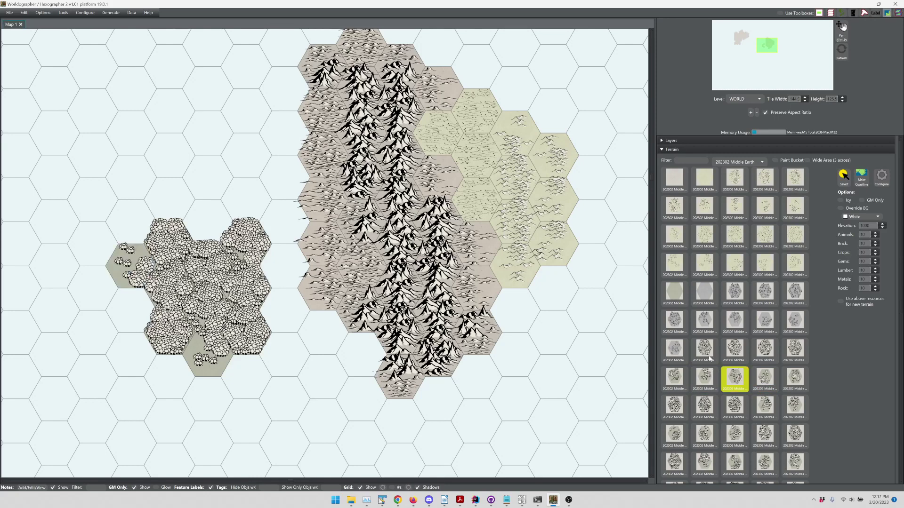
left_click(765, 377)
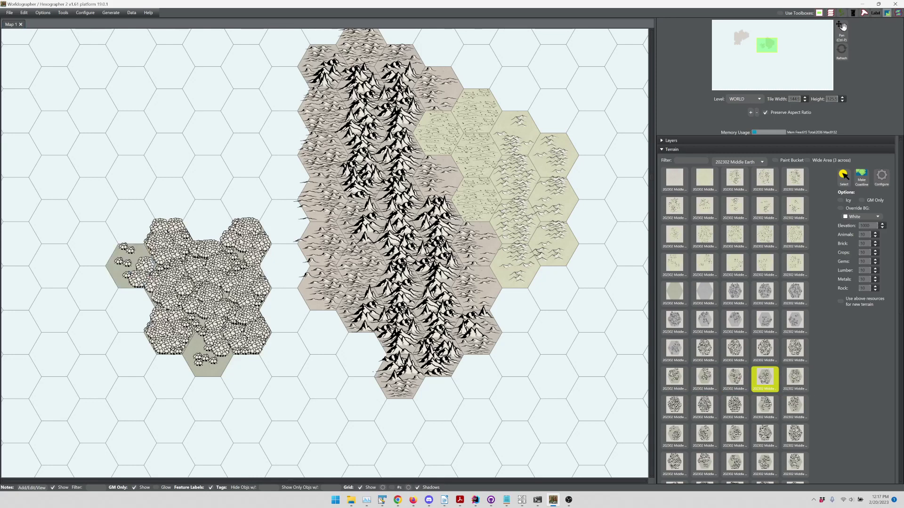
left_click(194, 234)
left_click(290, 271)
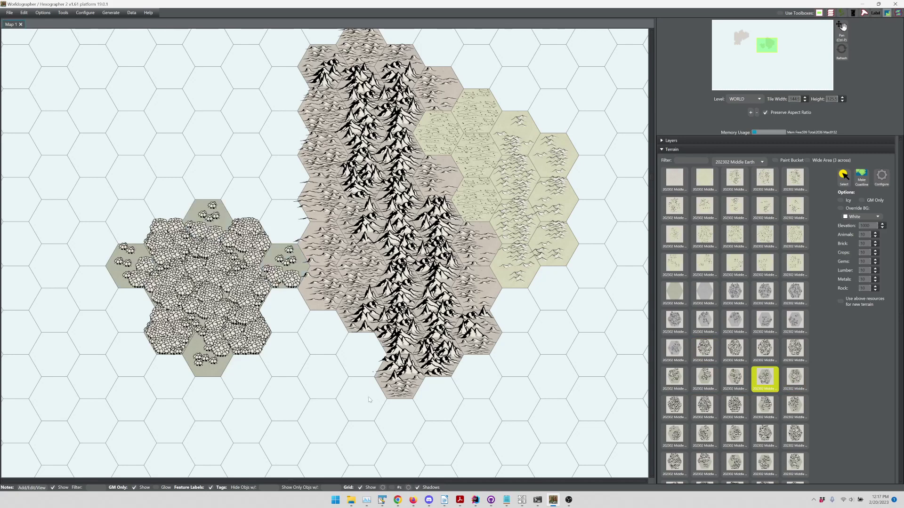
- Place a second western forest-edge tile directly south of the existing one
left_click(708, 384)
left_click(727, 378)
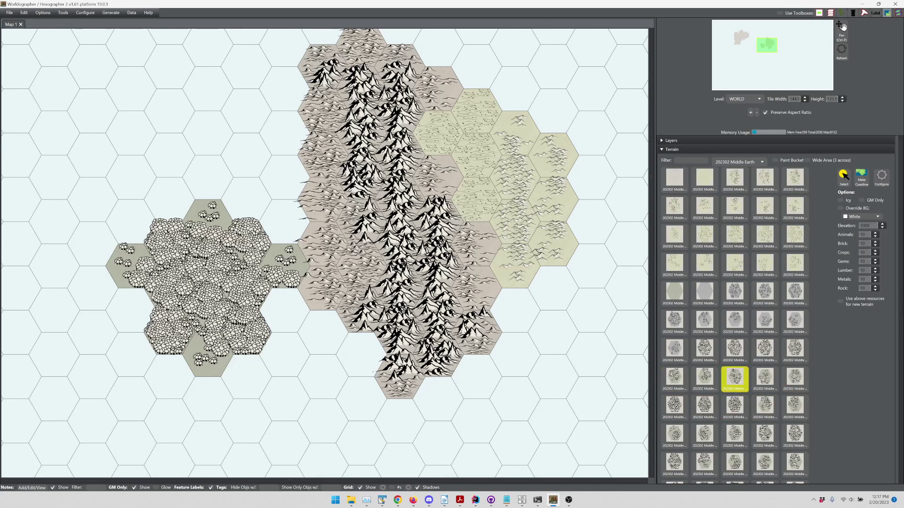
left_click(140, 314)
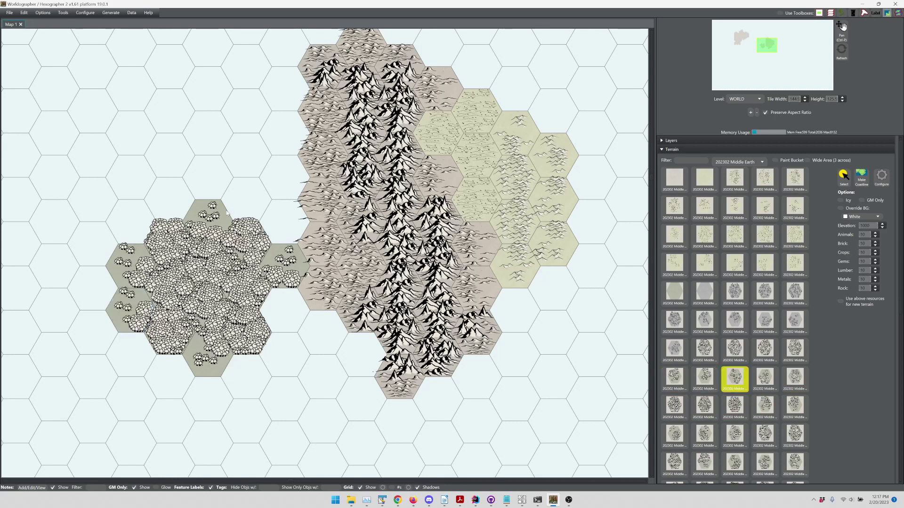
- Place a forest-edge tile directly south of the southeastern dense tile and another variant directly south of the eastern edge tile
left_click(709, 379)
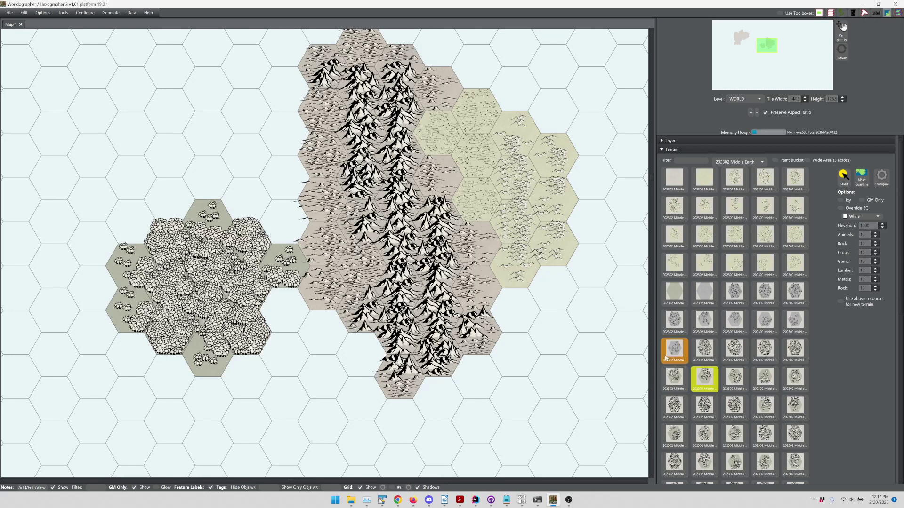
left_click(739, 384)
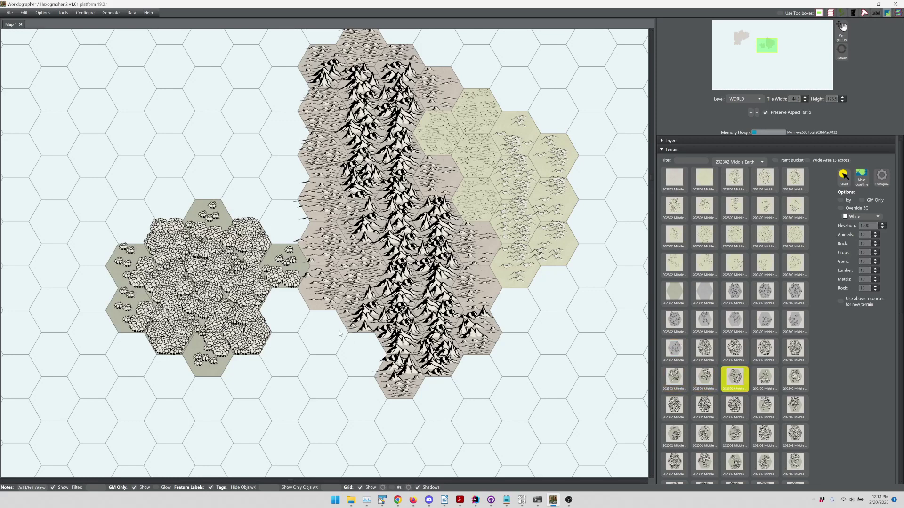
left_click(705, 379)
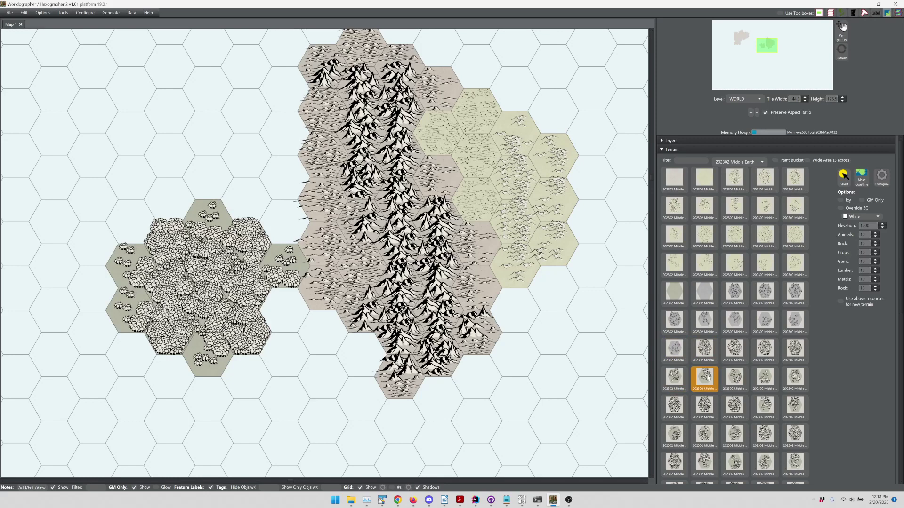
left_click(238, 366)
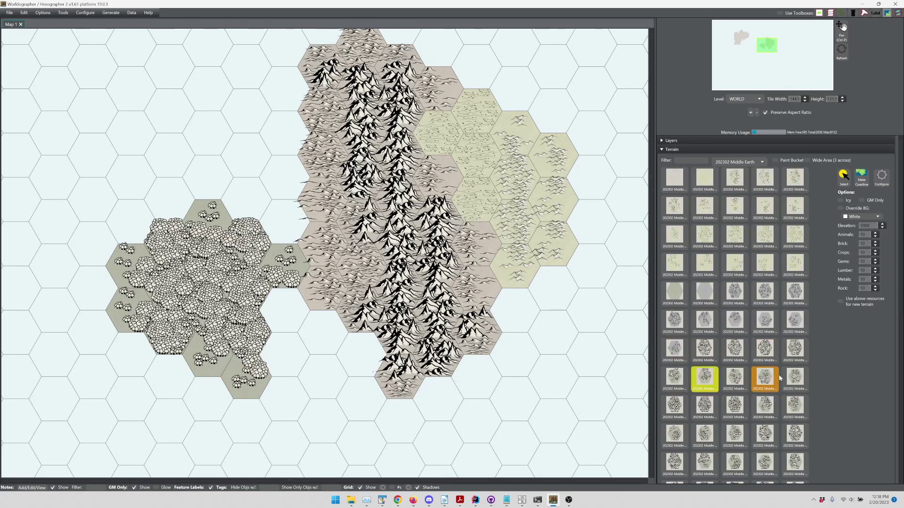
left_click(795, 378)
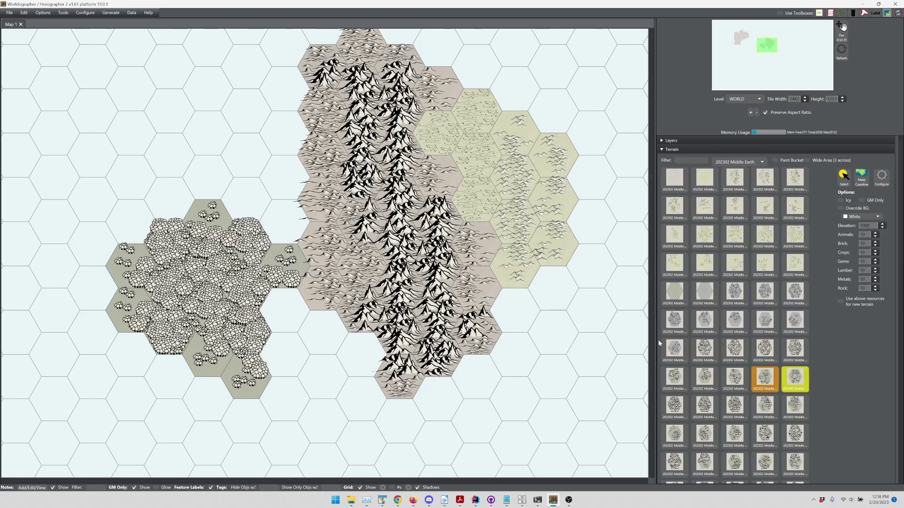
left_click(288, 307)
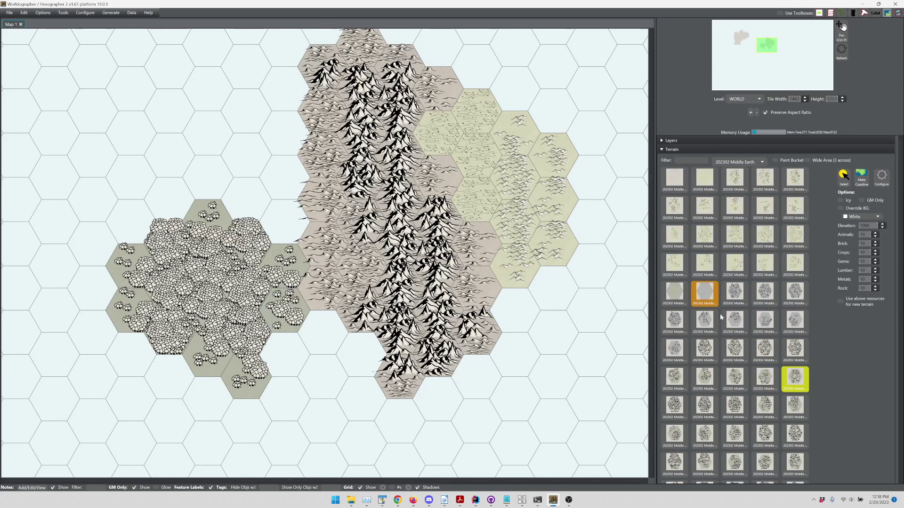
- Fill the gap at the forest's southeast corner and two hexes along its northwest edge with the plain, treeless forest-coloured terrain
left_click(674, 294)
left_click(297, 356)
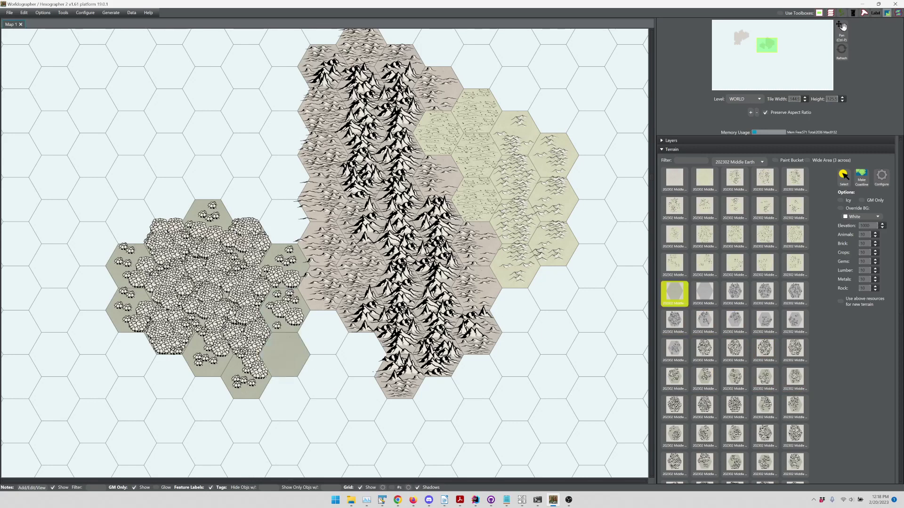
left_click(131, 225)
left_click(157, 203)
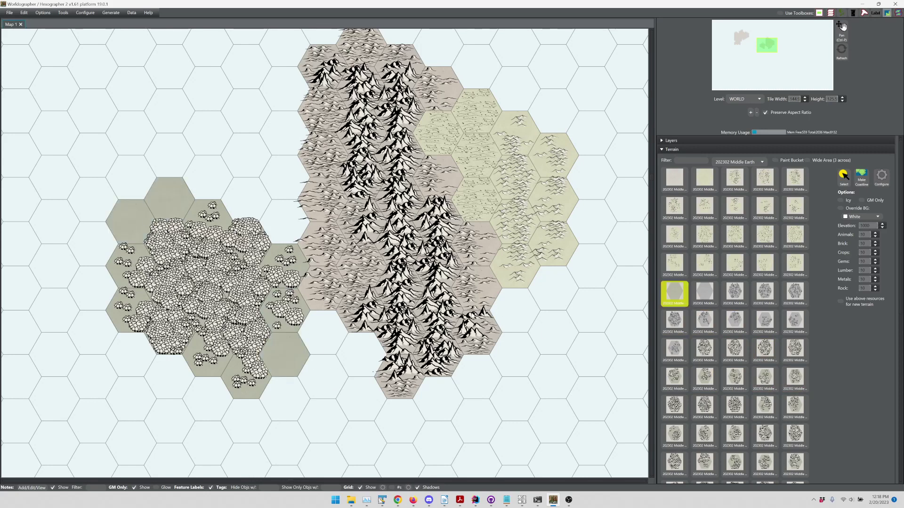
- Switch from terrain to features and place one round tree-cluster feature freely in each of the three treeless forest hexes
left_click(893, 149)
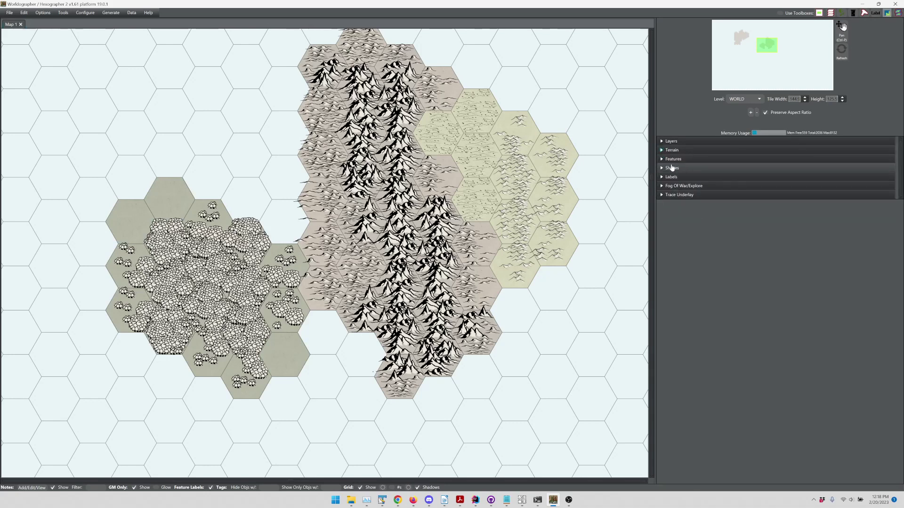
left_click(674, 159)
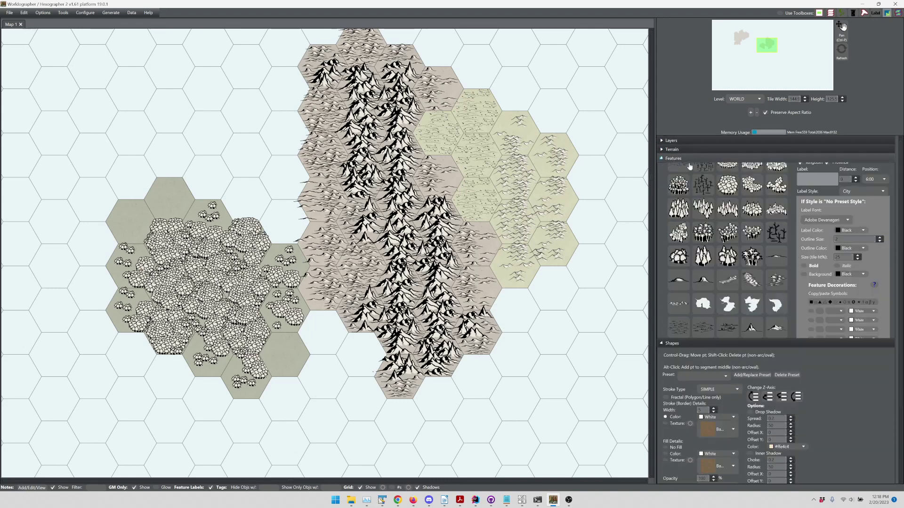
left_click(728, 331)
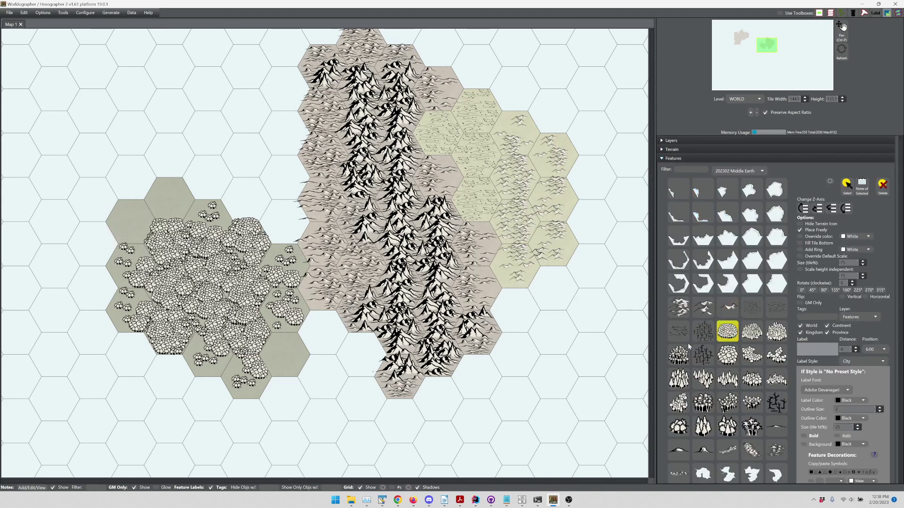
left_click(727, 355)
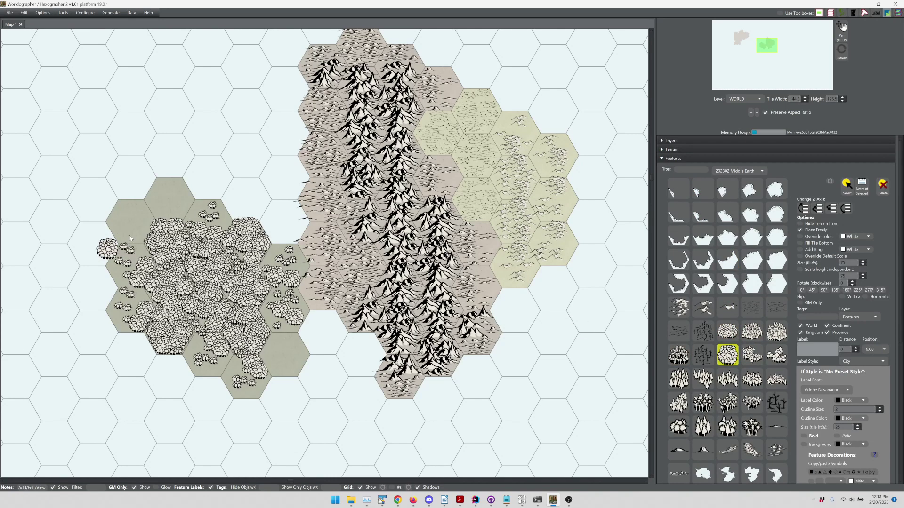
left_click(140, 213)
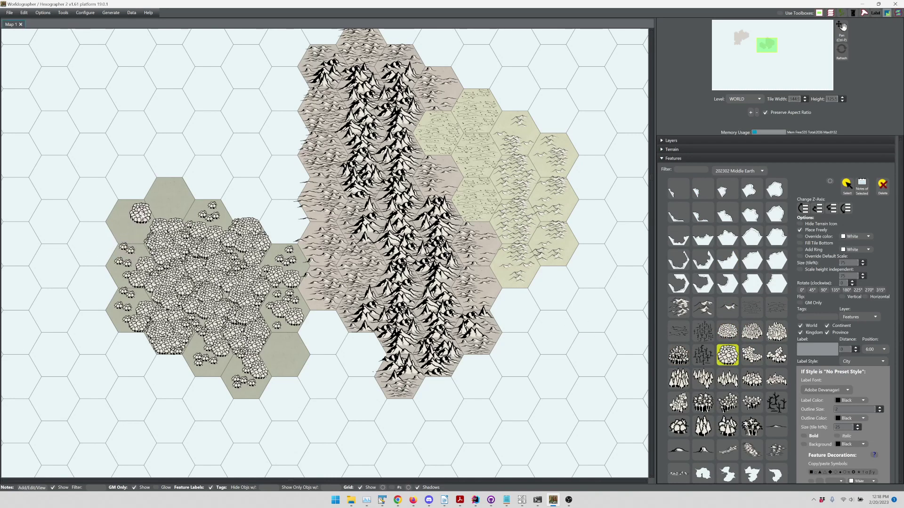
left_click(162, 196)
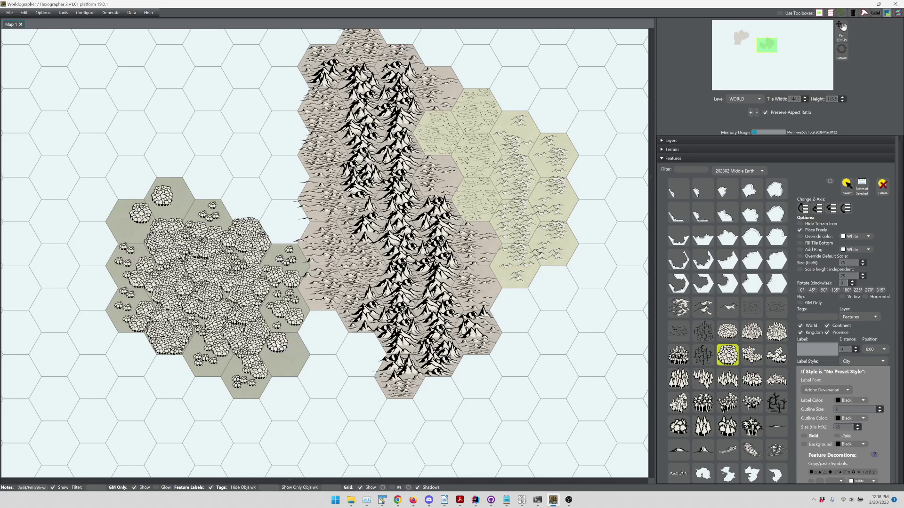
left_click(278, 344)
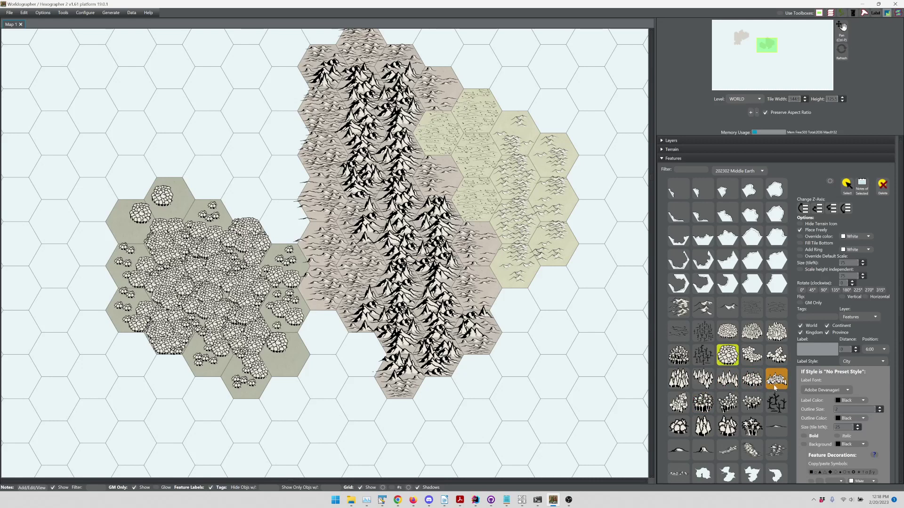
- Scatter small tree clumps and irregular tree-cluster features freely beside the round clusters in the northwest and southeast forest hexes
left_click(678, 426)
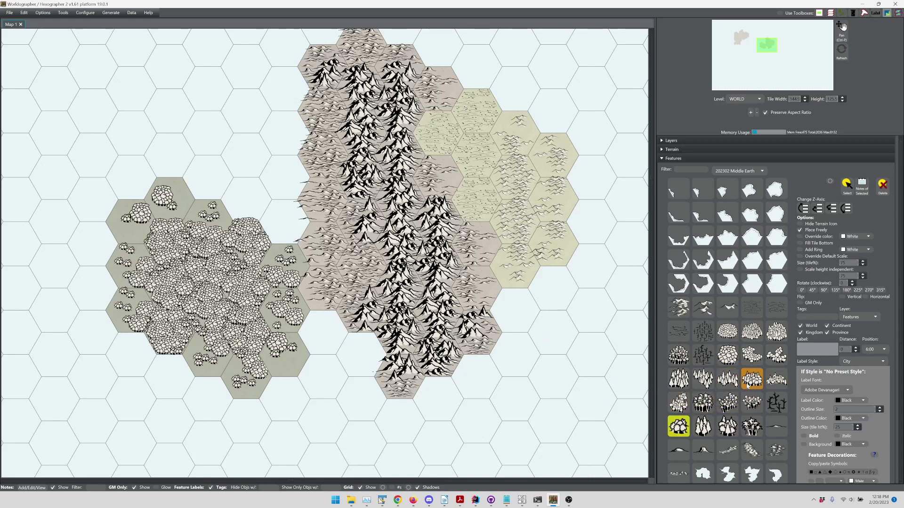
left_click(776, 355)
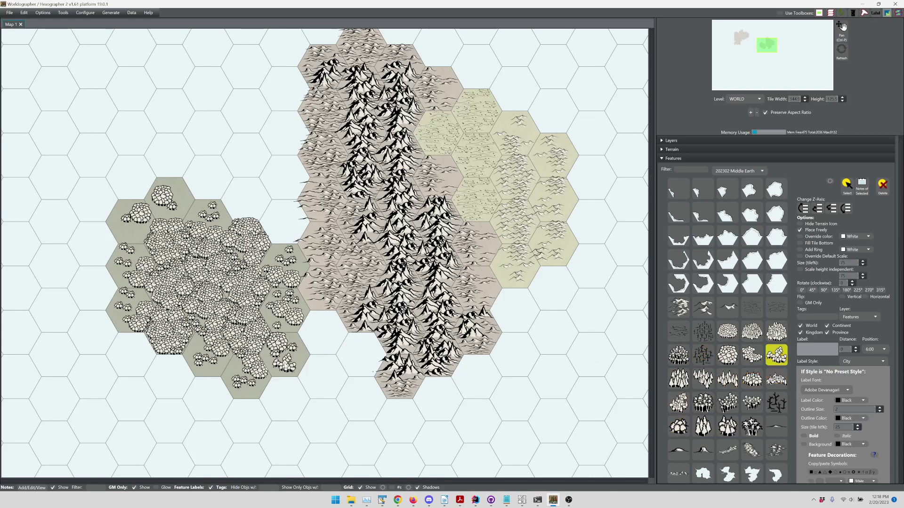
left_click(273, 366)
left_click(752, 356)
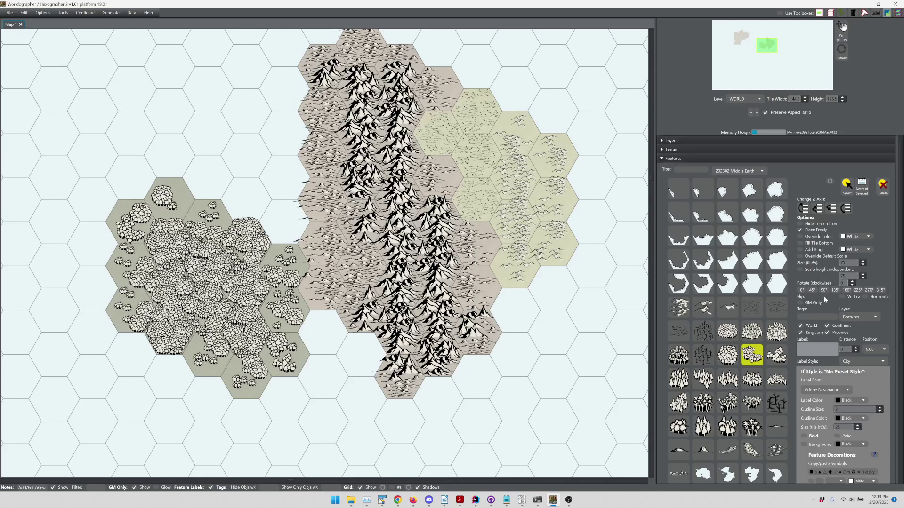
- Switch back to terrain and place the dense blue-grey marsh tile in two hexes north of the forest and one on its northern edge
left_click(678, 149)
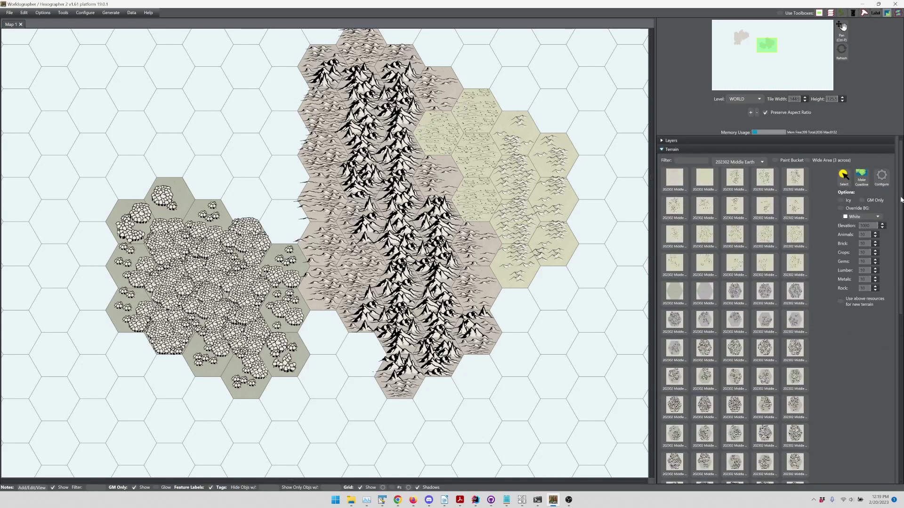
scroll(901, 200, "down", 5)
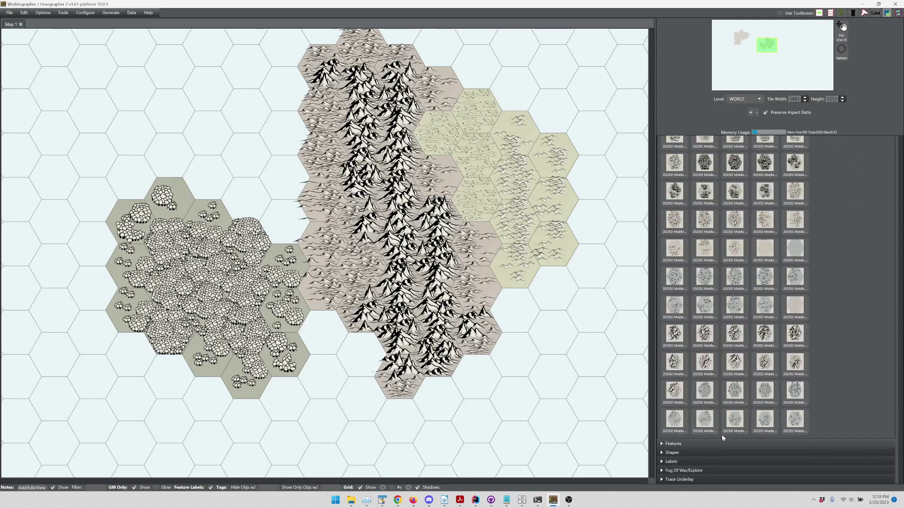
left_click(705, 391)
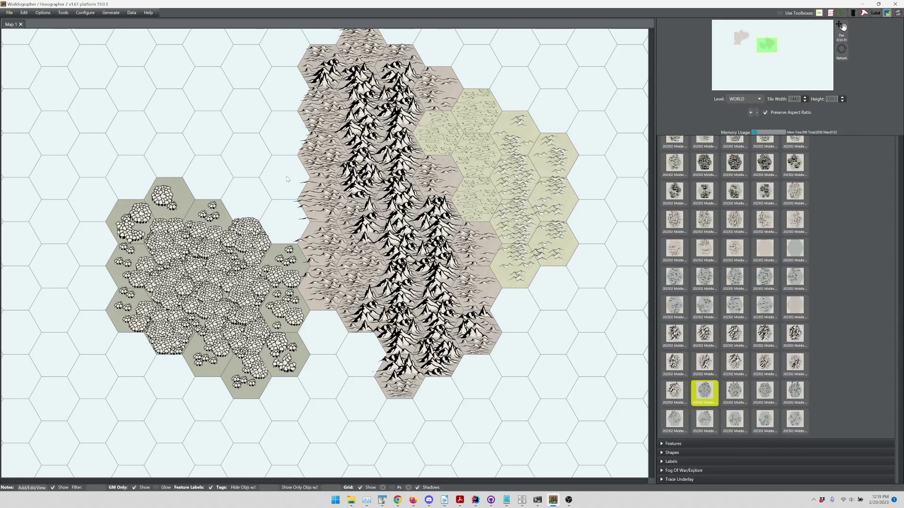
left_click(171, 153)
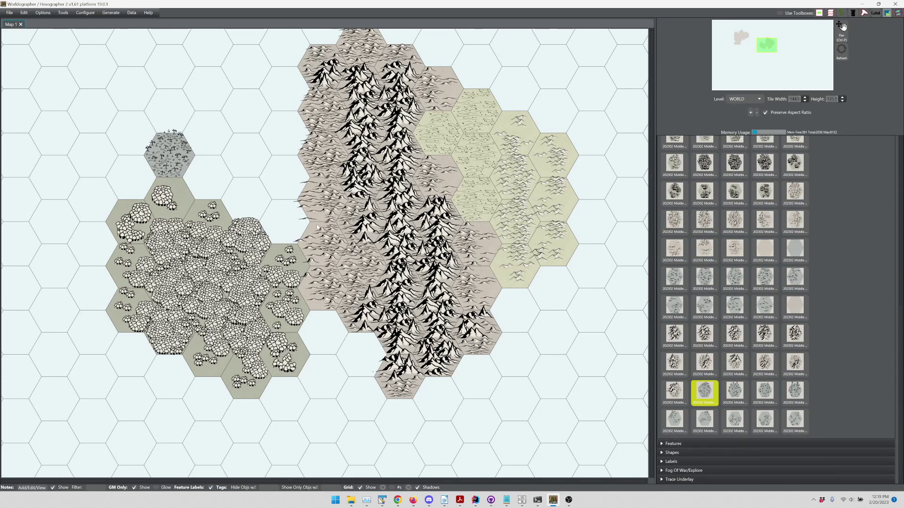
left_click(215, 185)
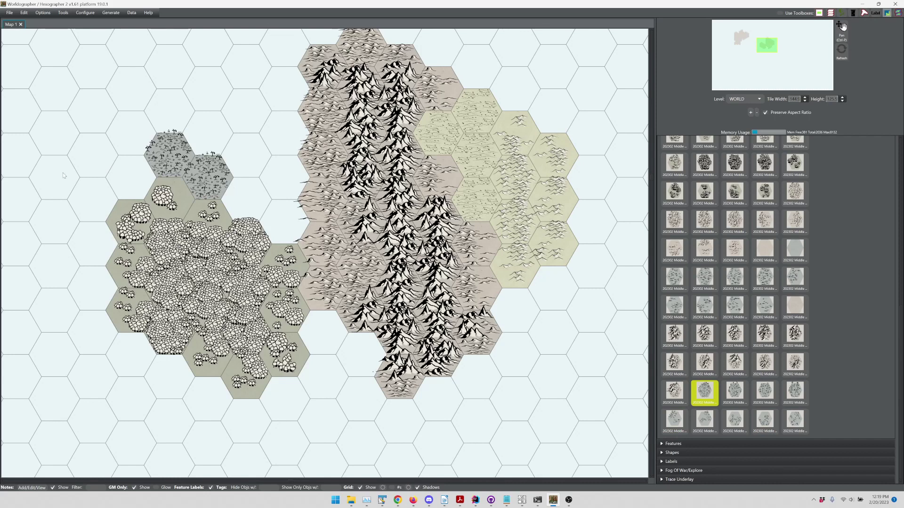
left_click(174, 199)
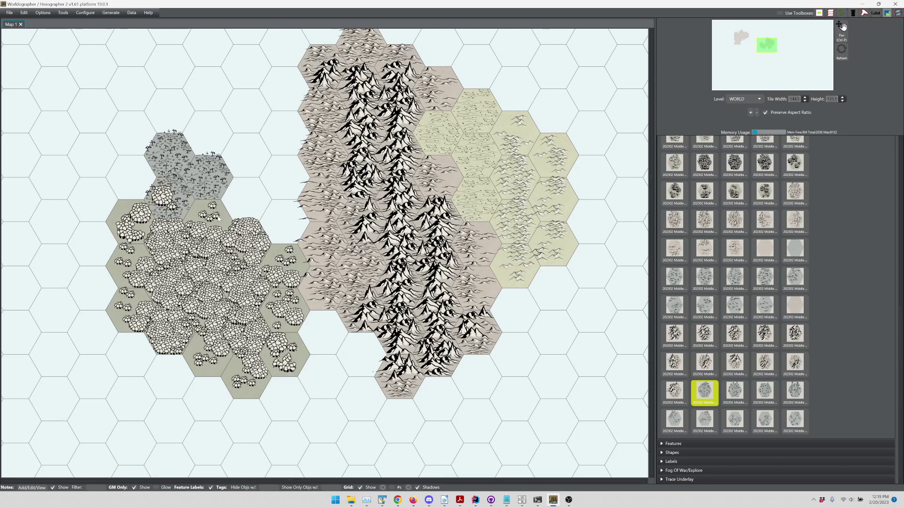
key("ctrl+z")
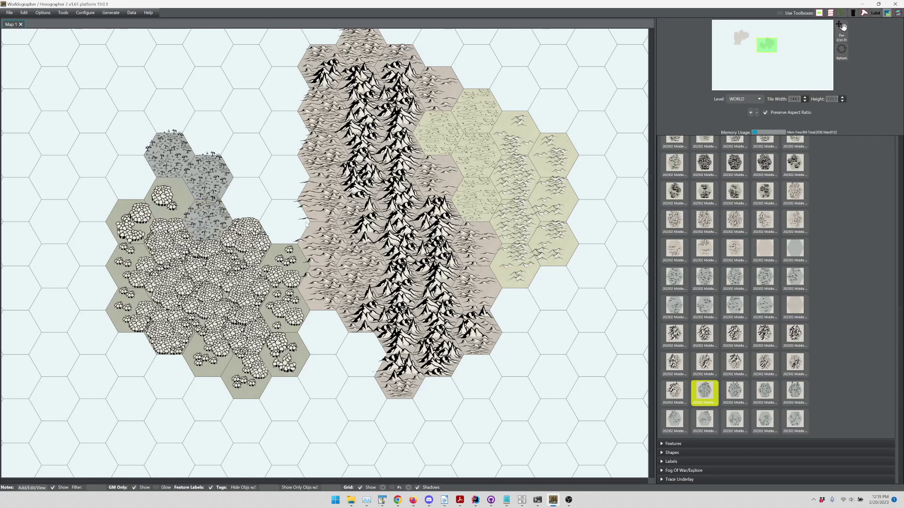
left_click(202, 217)
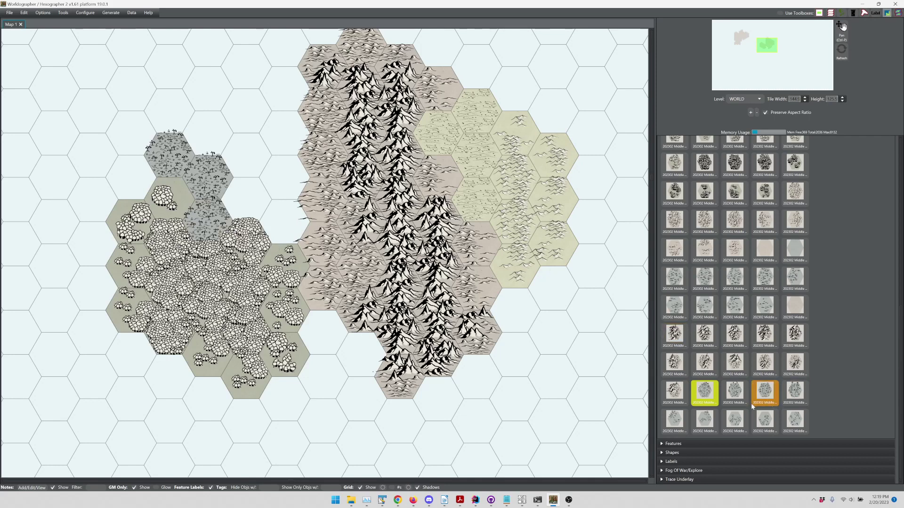
- Place three different sparse marsh-edge variants in the hexes along the marsh's eastern and northeastern side
left_click(740, 419)
left_click(252, 210)
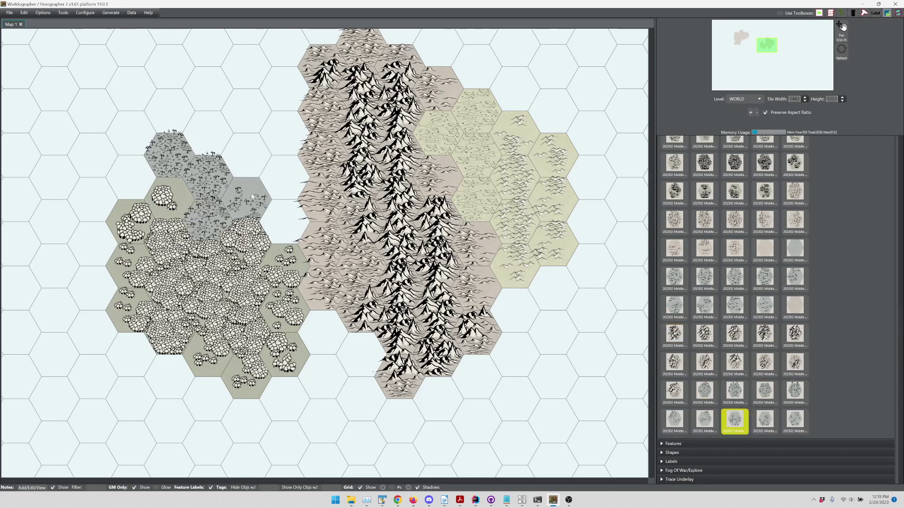
left_click(765, 416)
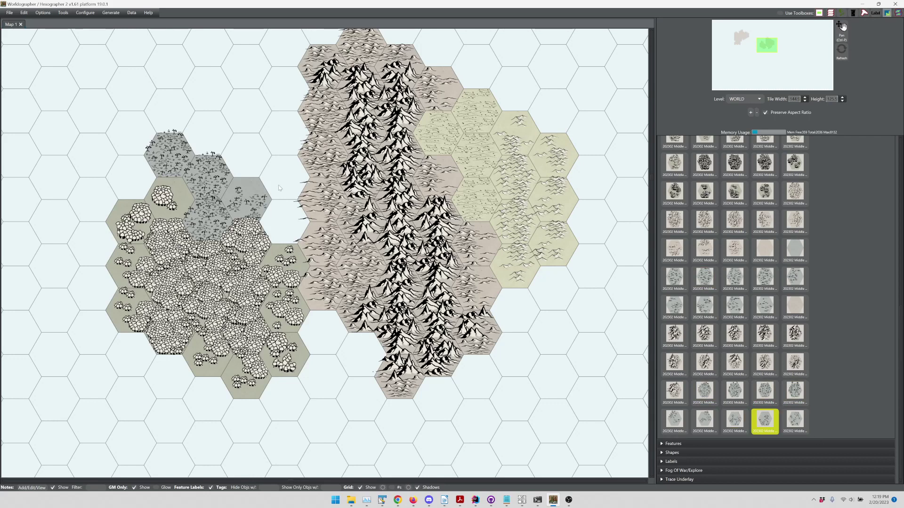
left_click(244, 156)
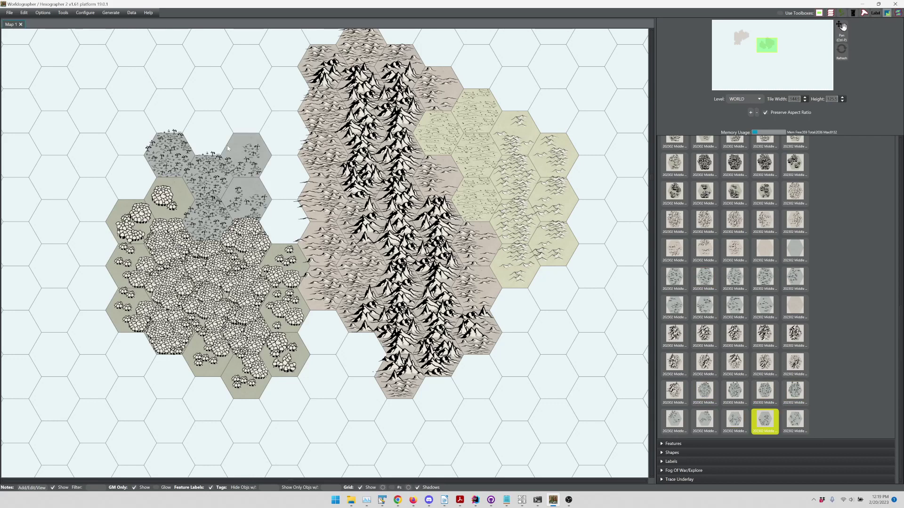
left_click(795, 421)
left_click(202, 131)
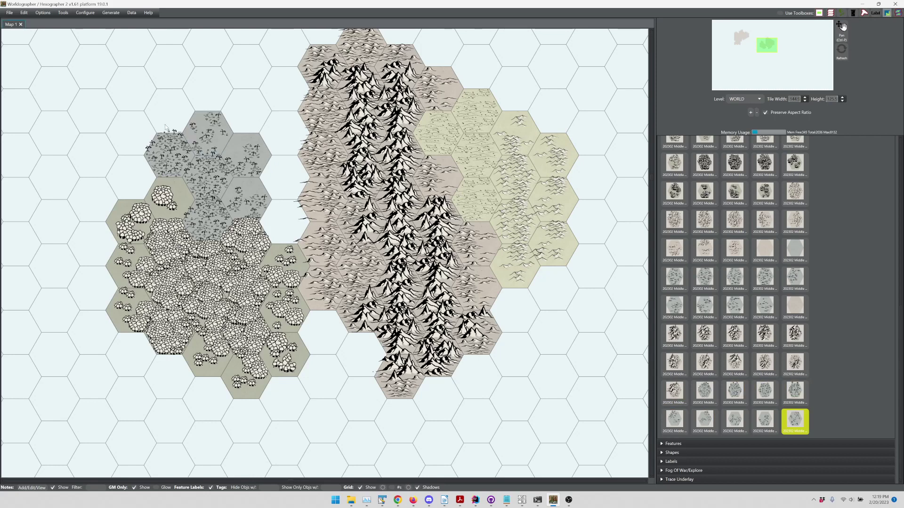
- Extend the marsh with one sparse edge variant to the northwest and a different one directly north of its northernmost dense tile
left_click(705, 420)
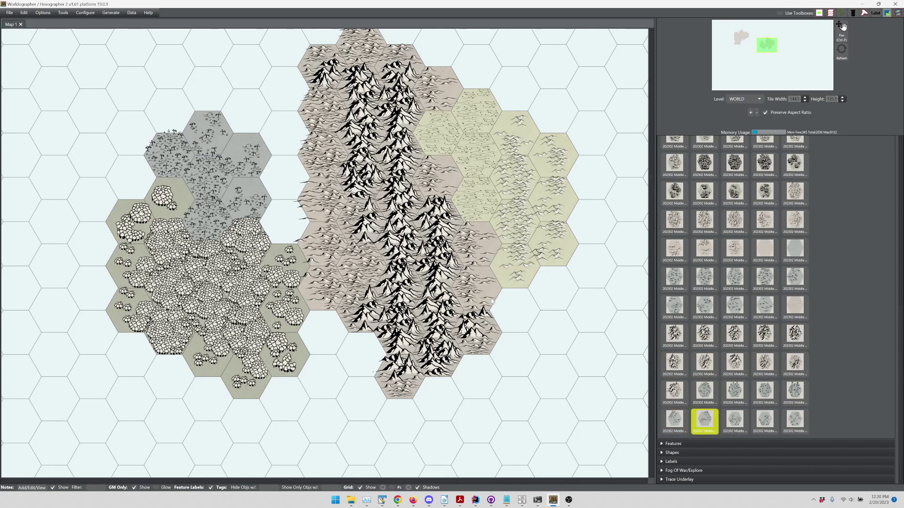
left_click(735, 420)
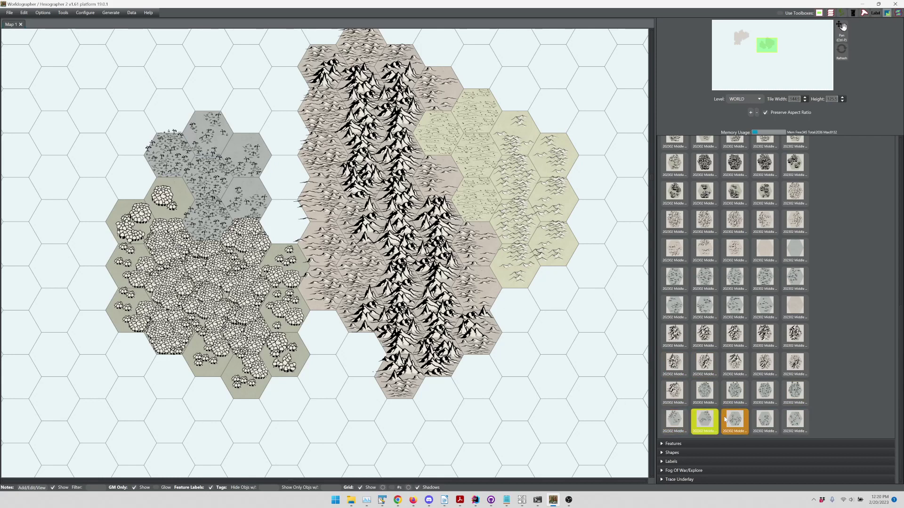
left_click(151, 130)
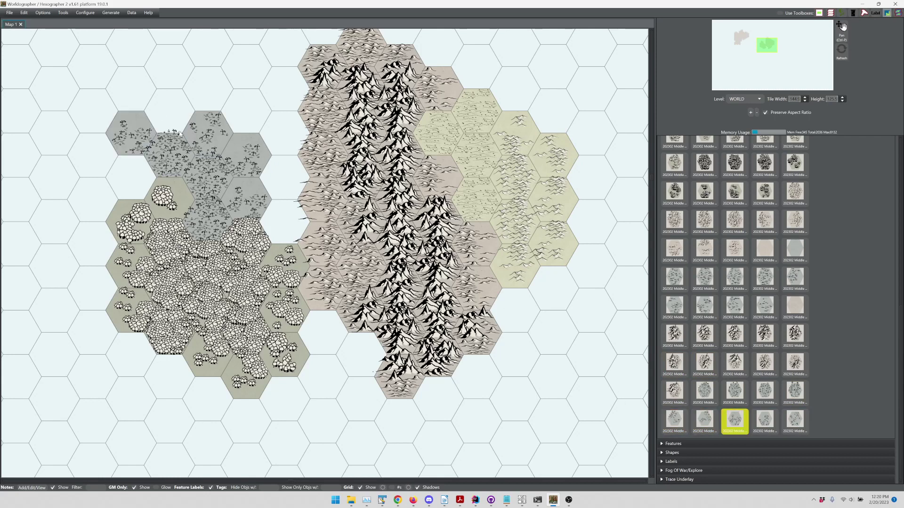
left_click(764, 420)
left_click(182, 101)
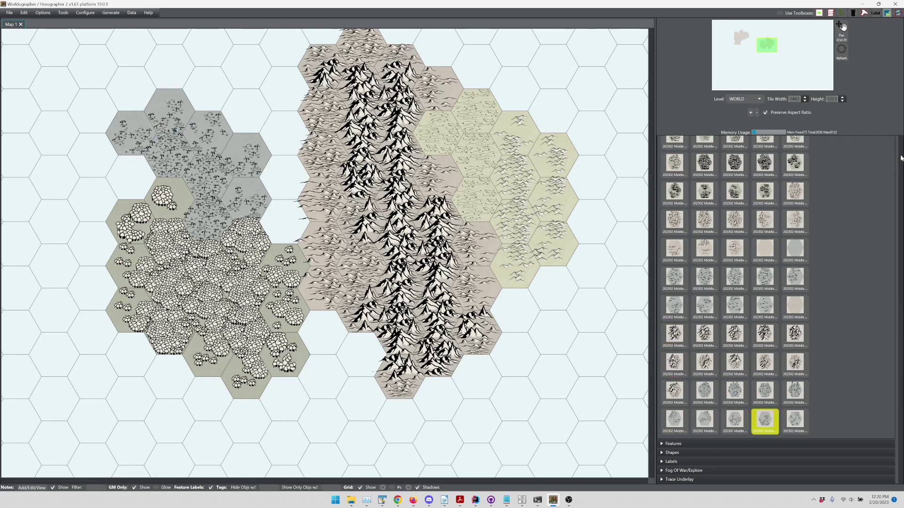
- Fill the gap between marsh and mountains, and the hexes northeast of the marsh, with the plain tan terrain
scroll(901, 157, "up", 10)
scroll(900, 156, "up", 1)
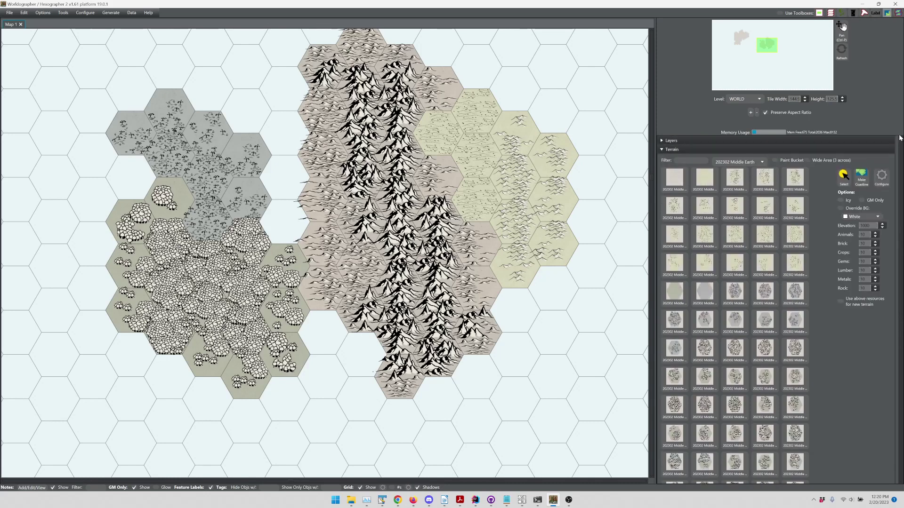
left_click(672, 187)
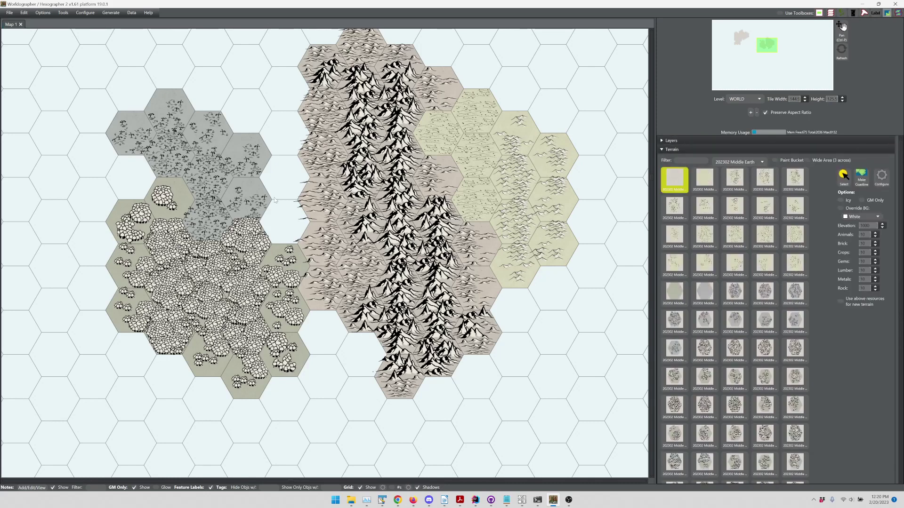
left_click(284, 222)
mouse_move(285, 150)
left_mouse_down()
mouse_move(286, 121)
mouse_move(258, 119)
mouse_move(287, 93)
mouse_move(239, 84)
mouse_move(203, 91)
mouse_move(272, 53)
left_mouse_up()
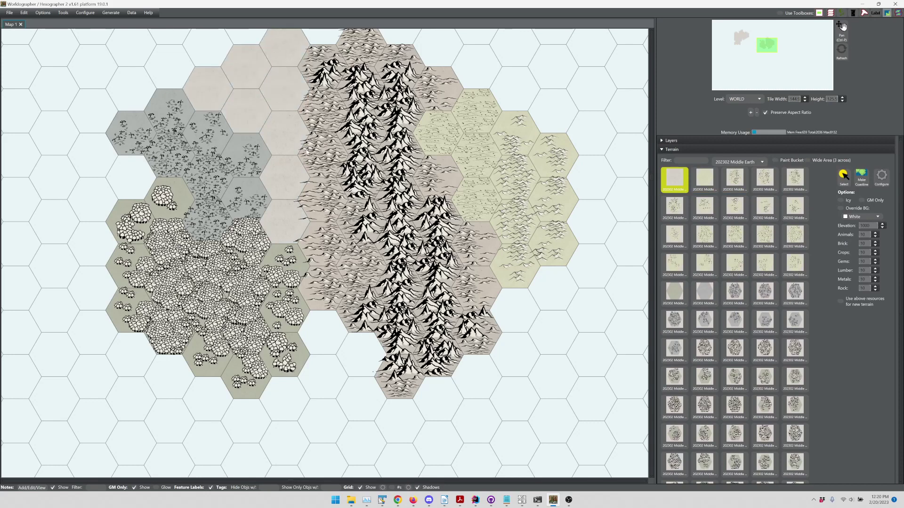
- Paint plain tan terrain along the south, from below the forest across the gap and around the southern end of the mountains
left_click(345, 351)
mouse_move(346, 352)
left_mouse_down()
mouse_move(337, 374)
mouse_move(243, 413)
mouse_move(256, 434)
left_mouse_up()
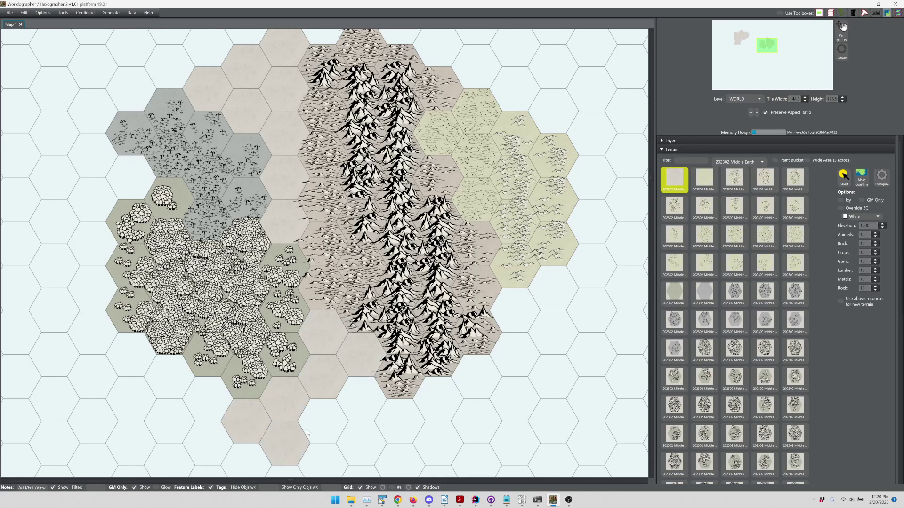
left_click(368, 402)
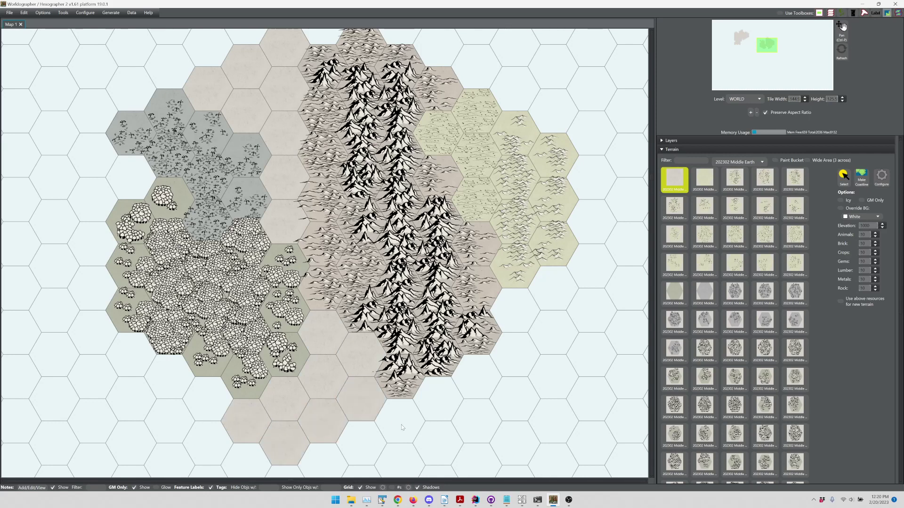
left_click(439, 395)
left_click(486, 376)
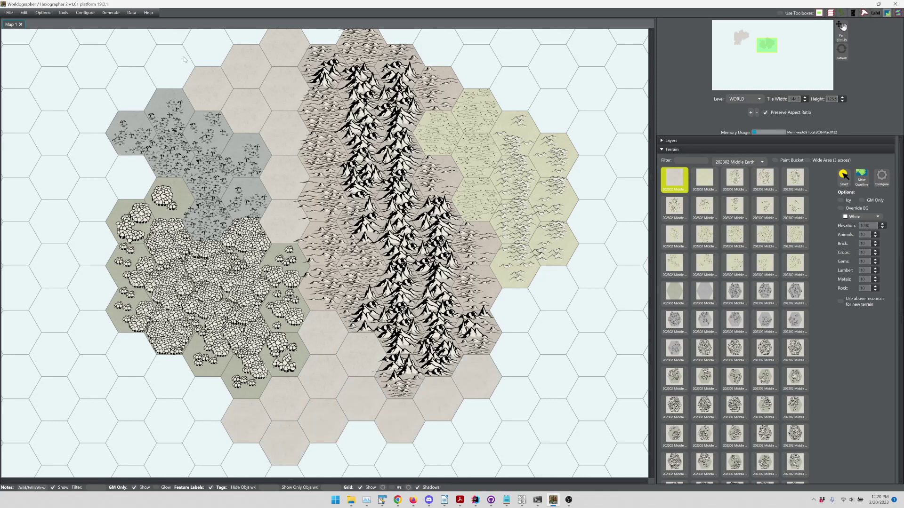
- Continue the plain tan terrain across the hexes north of the marsh and around the northern end of the mountains
left_click_drag(185, 64, 224, 49)
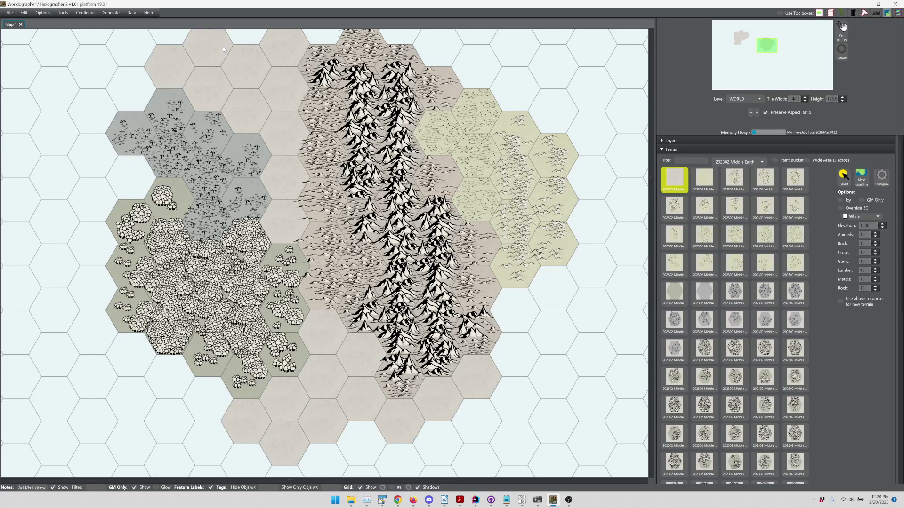
left_click(313, 41)
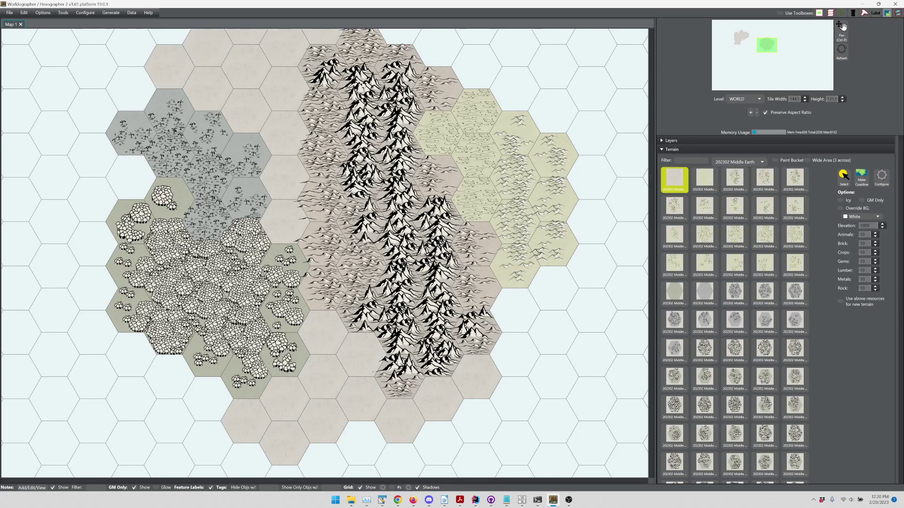
left_click(395, 38)
left_click(421, 51)
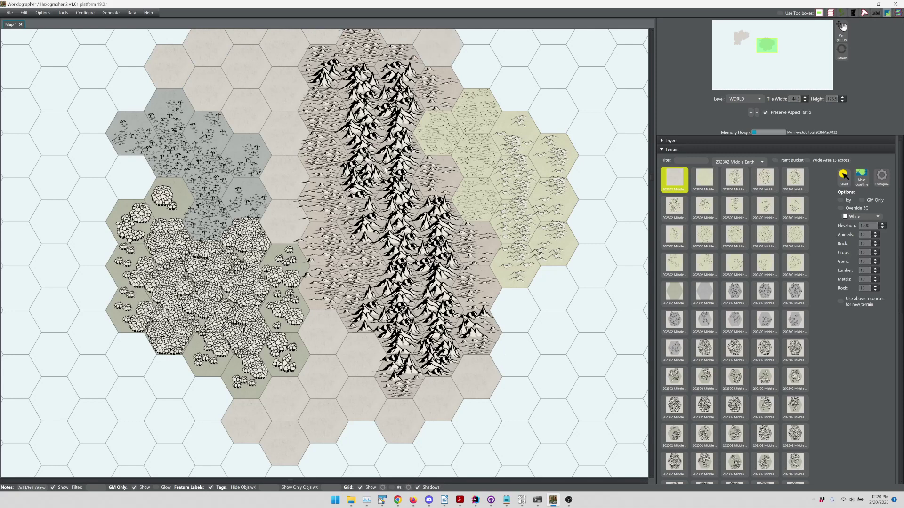
- Generate coasts around the landmass using classic features that add water, with adjacent water hexes converted to sea
scroll(365, 152, "down", 2)
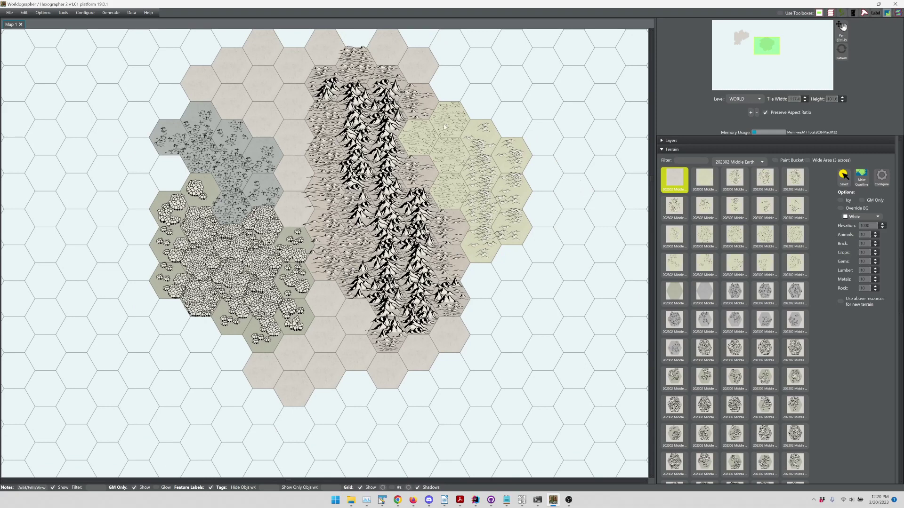
left_click(111, 15)
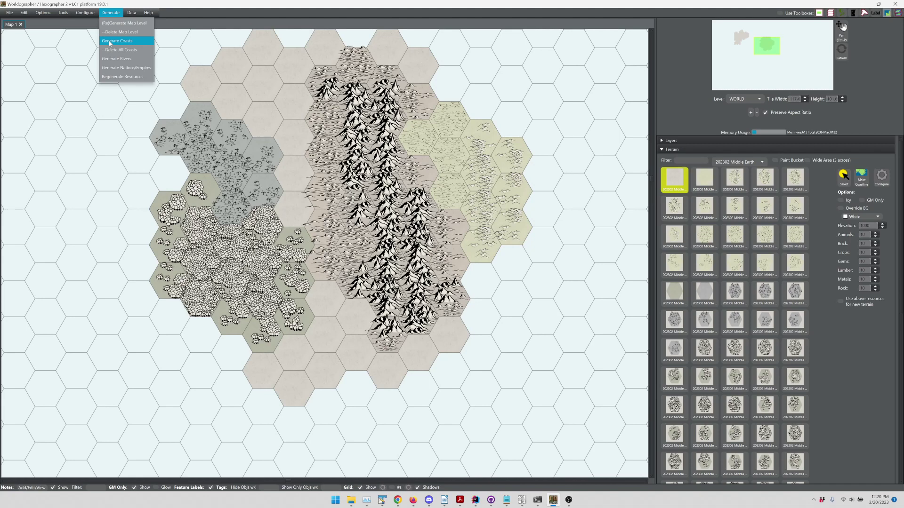
left_click(109, 42)
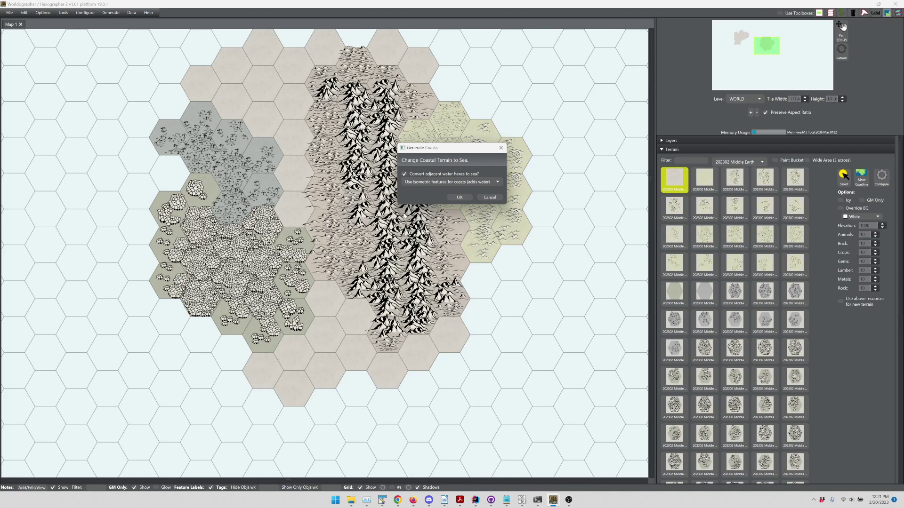
left_click(414, 183)
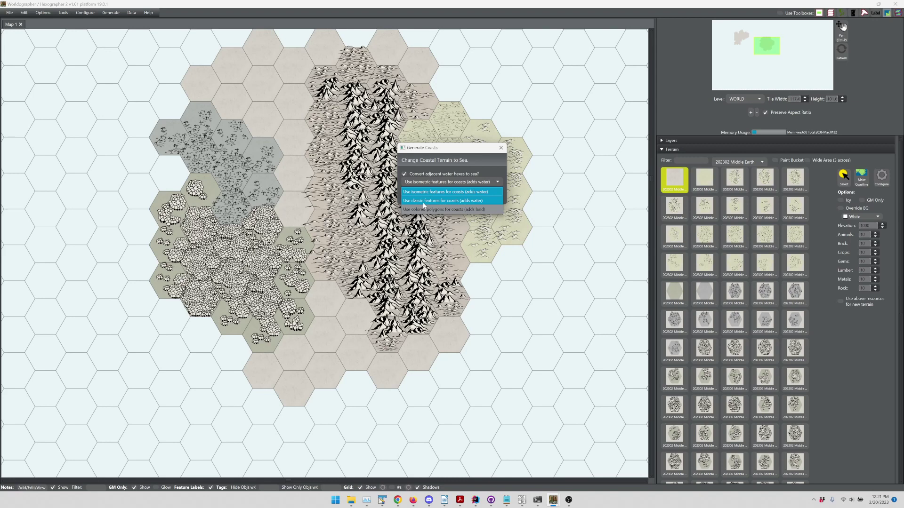
left_click(424, 201)
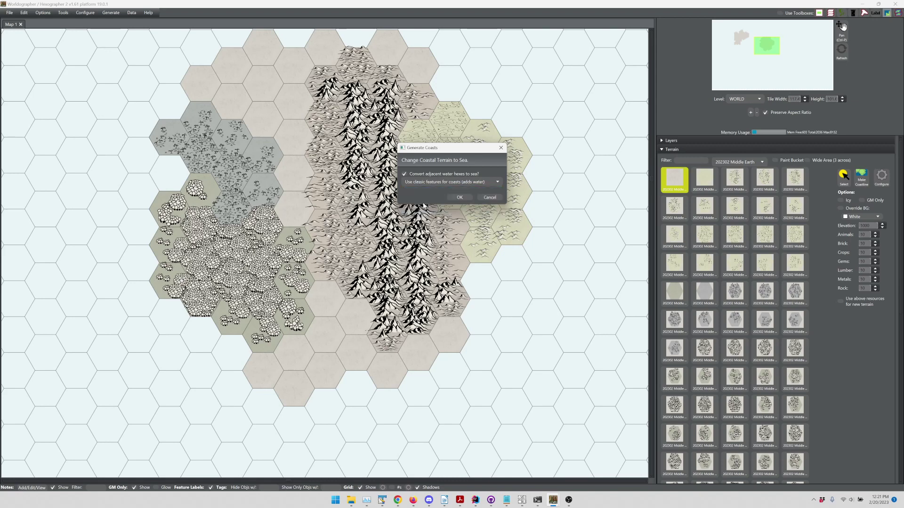
left_click(458, 198)
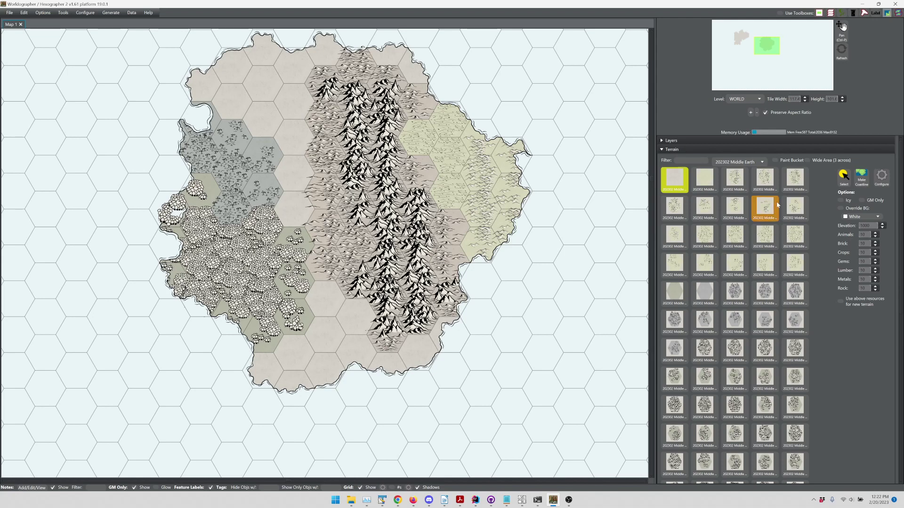
- Delete the tree clusters overlapping the sea on the west coast, between the marsh and the forest
left_click(811, 149)
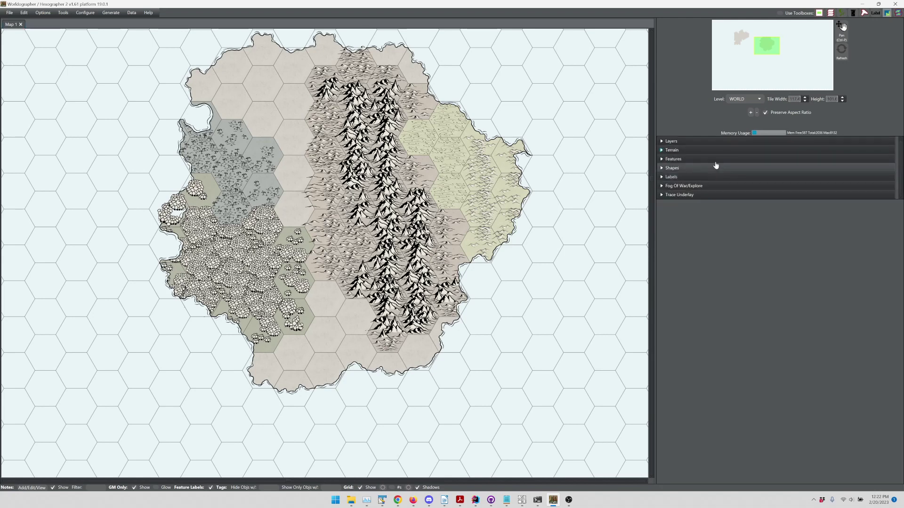
left_click(714, 160)
left_click(846, 186)
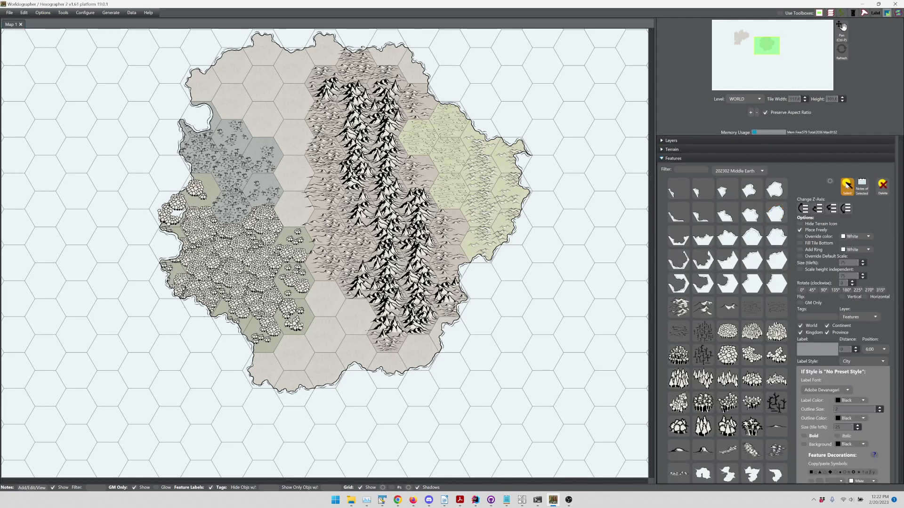
left_click(165, 206)
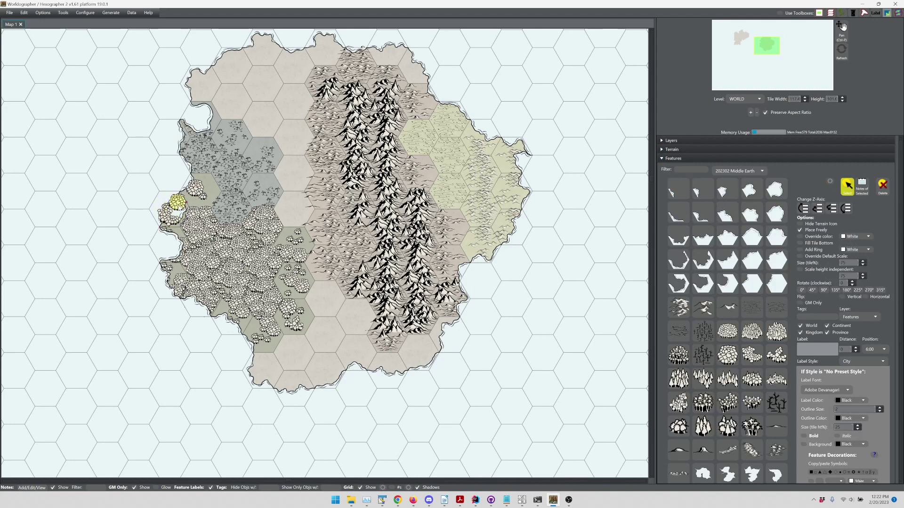
left_click(178, 202)
key("Delete")
left_click(167, 215)
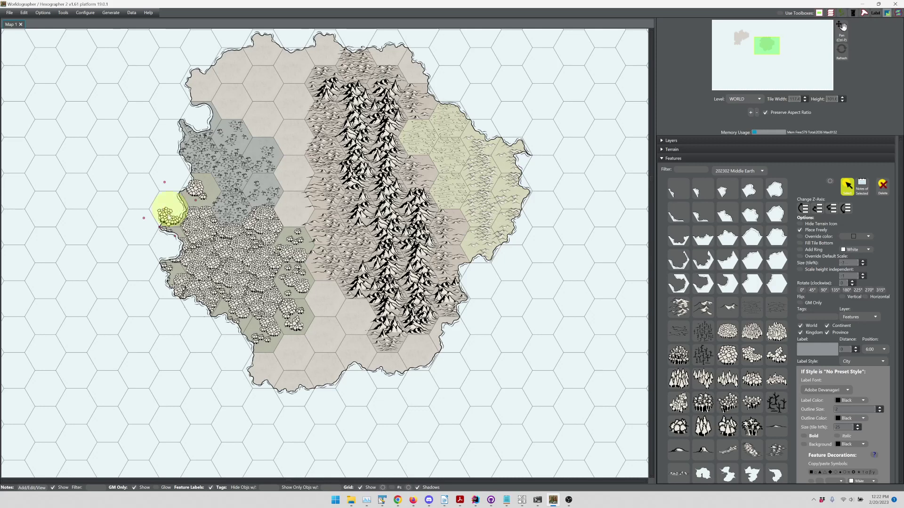
key("Delete")
left_click(168, 217)
key("Delete")
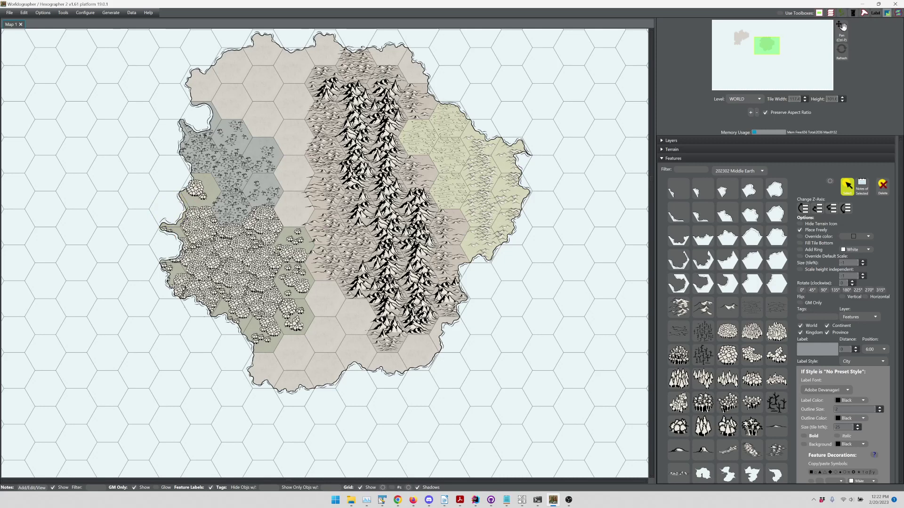
- Replace the coast piece on the forest's westernmost hex with a different Middle Earth coast feature
left_click(166, 278)
left_click(168, 243)
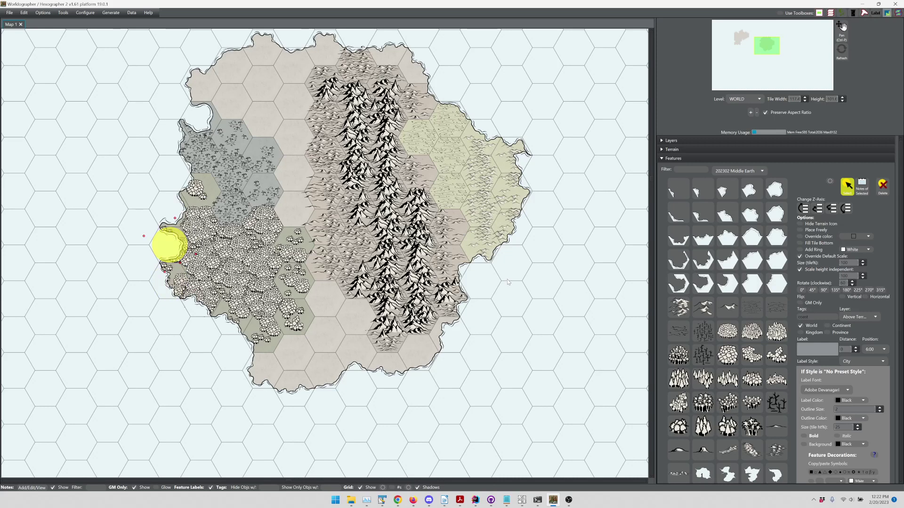
key("Delete")
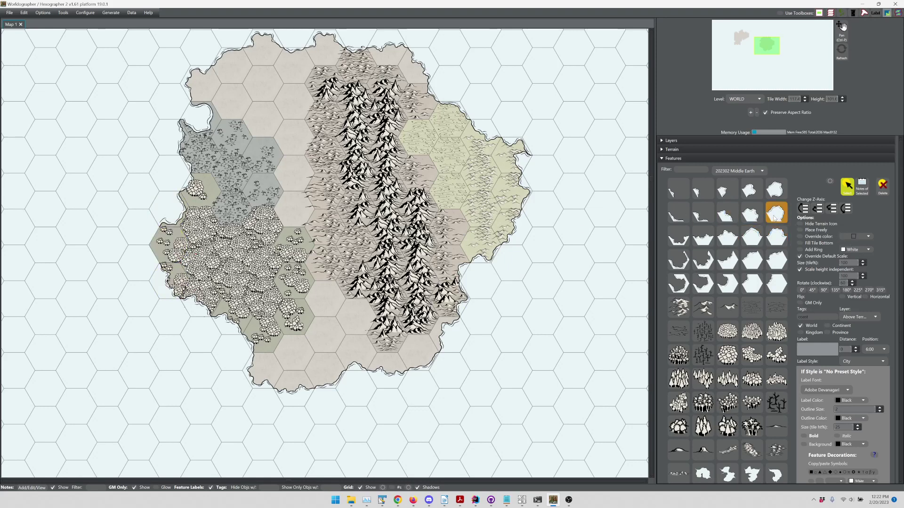
left_click(703, 218)
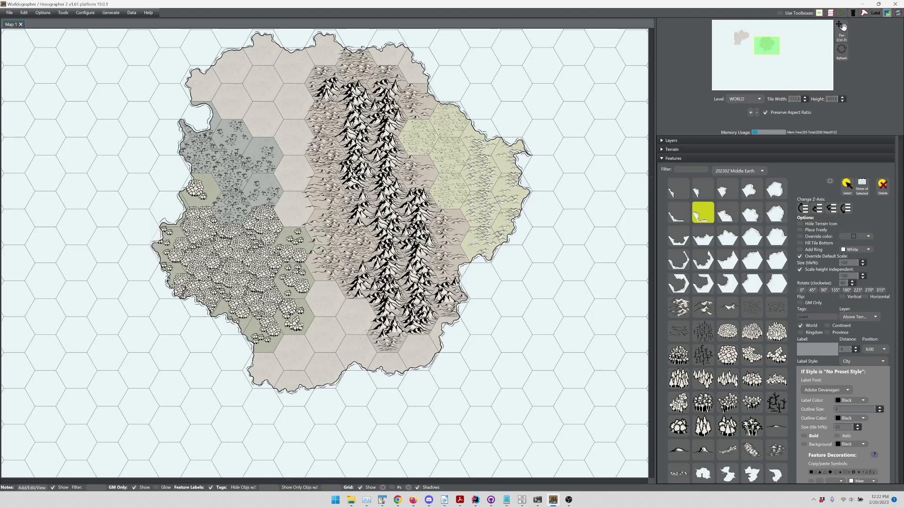
left_click(405, 278)
key("ctrl+z")
- Clear the tag set for the coast feature
double_click(810, 317)
key("BackSpace")
left_click(498, 120)
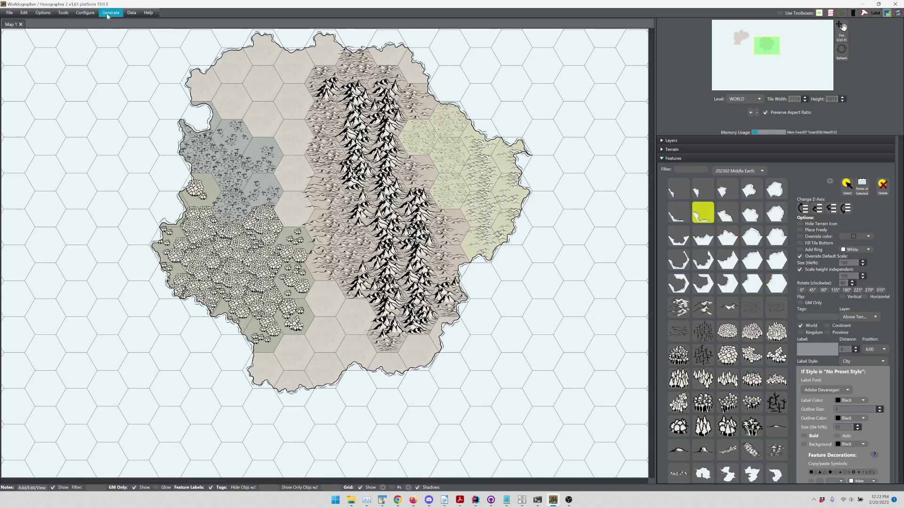
left_click(85, 12)
mouse_move(112, 13)
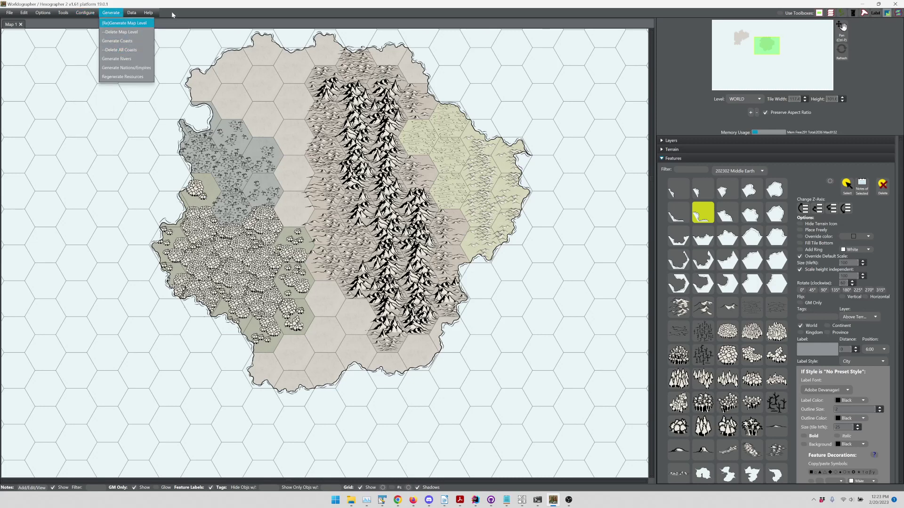
left_click(266, 51)
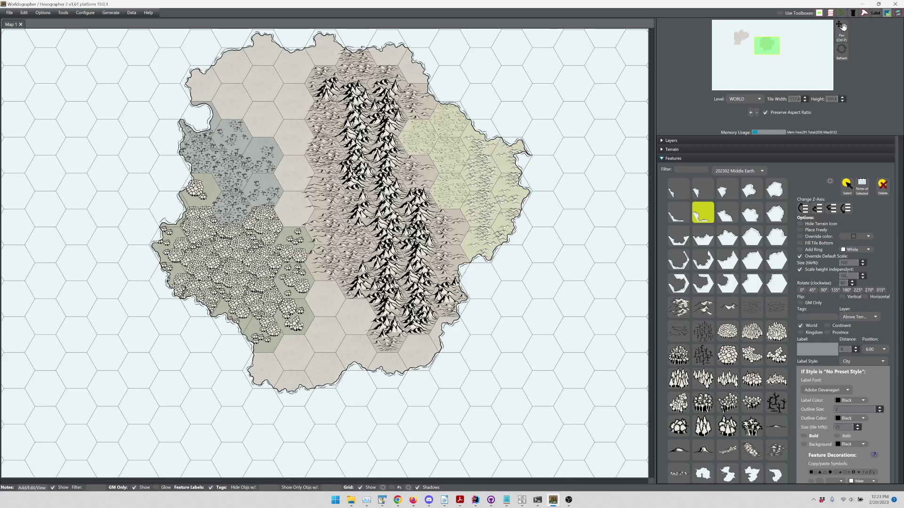
- Filter the Middle Earth features for "mouth" and select the coast piece at the marsh's westernmost hex
left_click(686, 217)
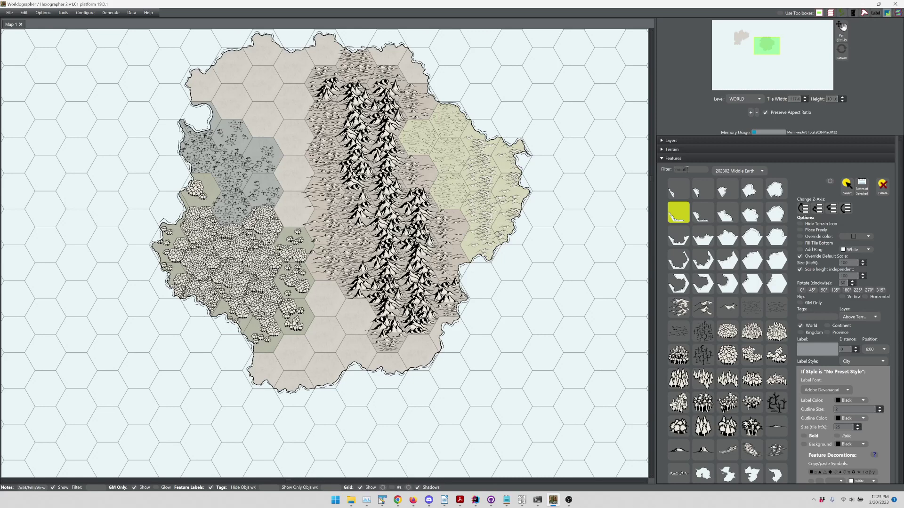
type("unt")
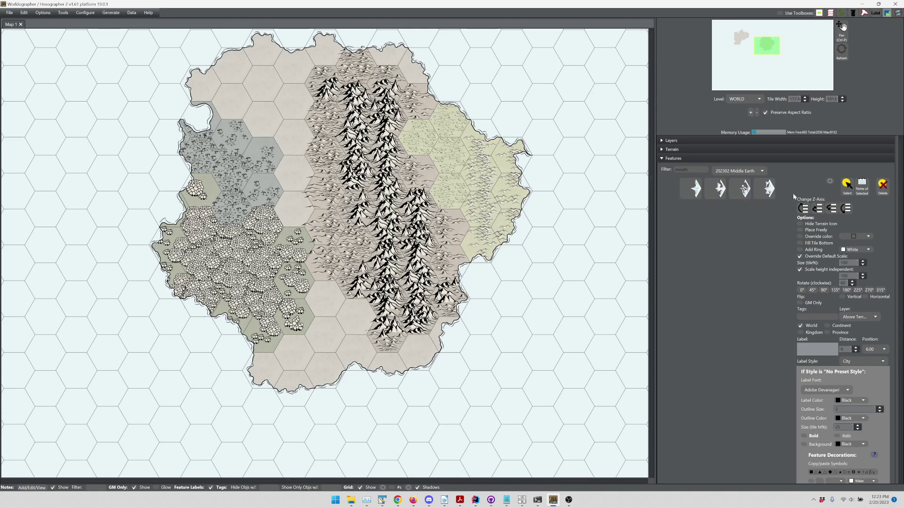
left_click(847, 186)
left_click(177, 136)
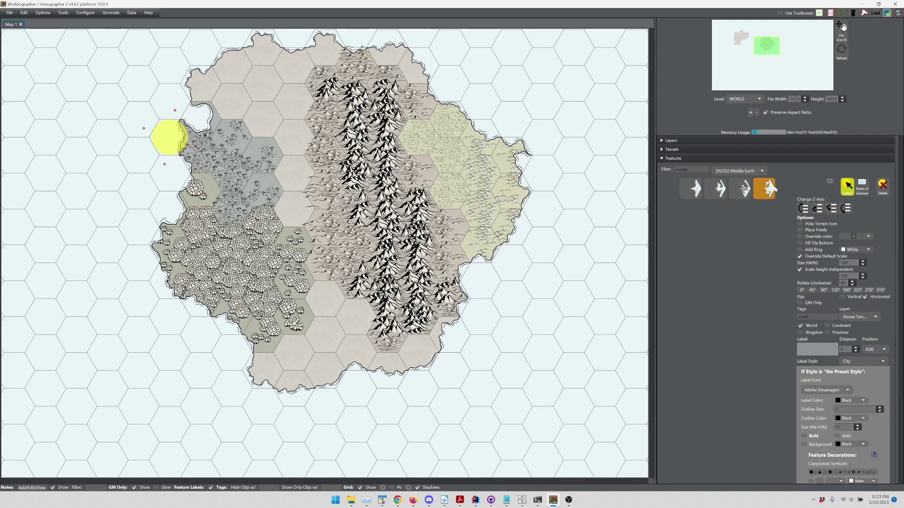
- Try a river mouth on the marsh's western shore, then delete it and the coast piece in the adjoining westernmost hex
left_click(731, 197)
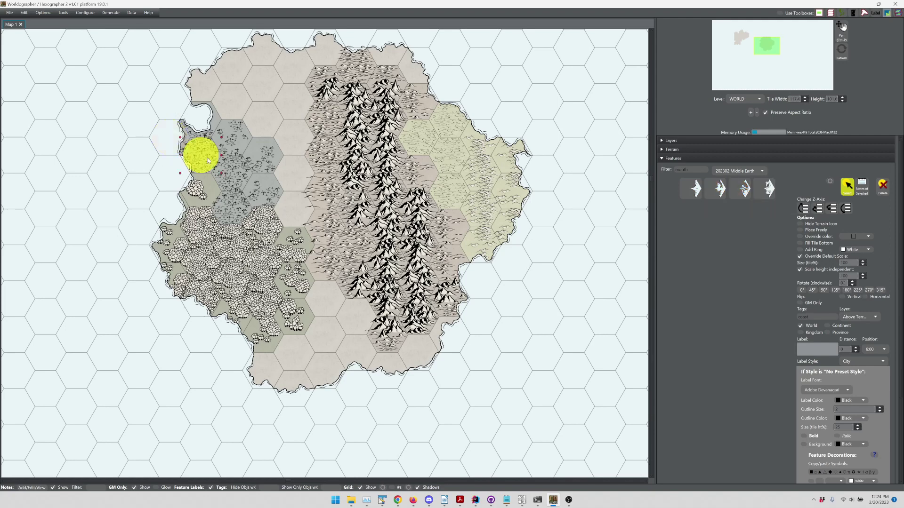
key("Delete")
left_click(173, 142)
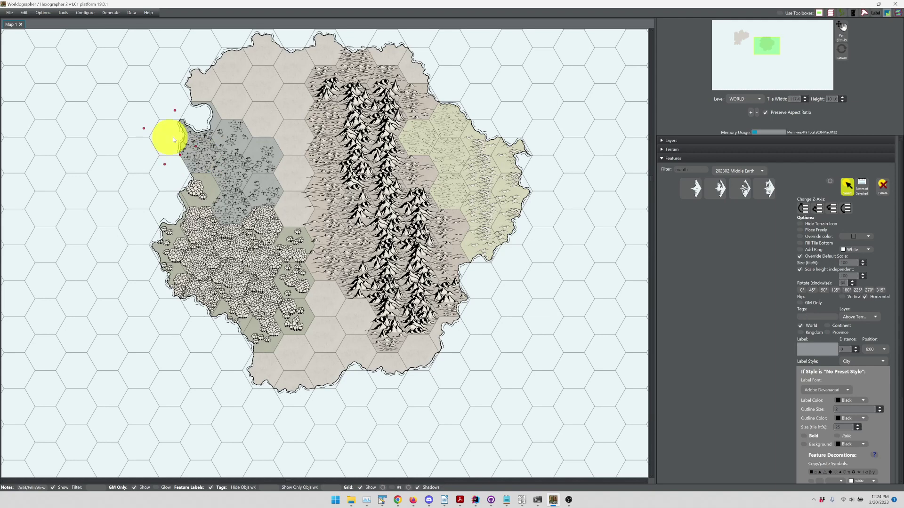
key("Delete")
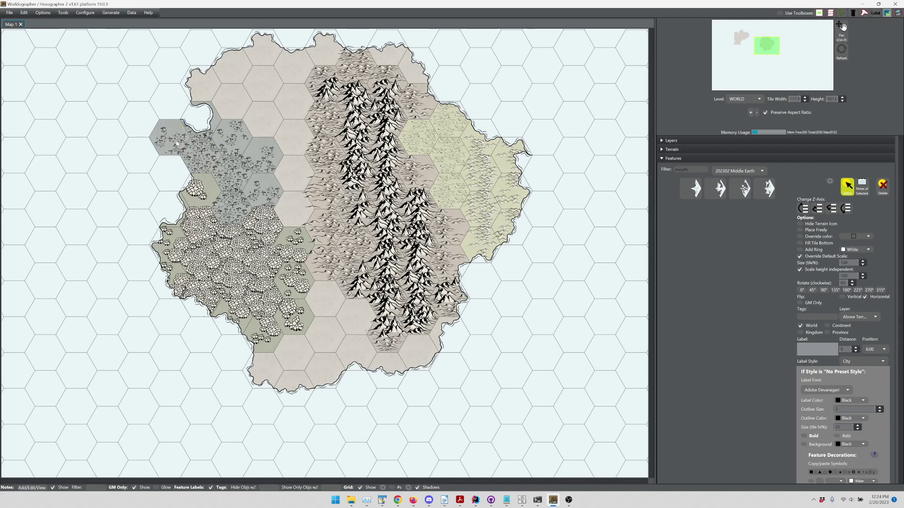
- Paint the westernmost marsh hex with the Water Sea terrain from the Favorites set
left_click(715, 152)
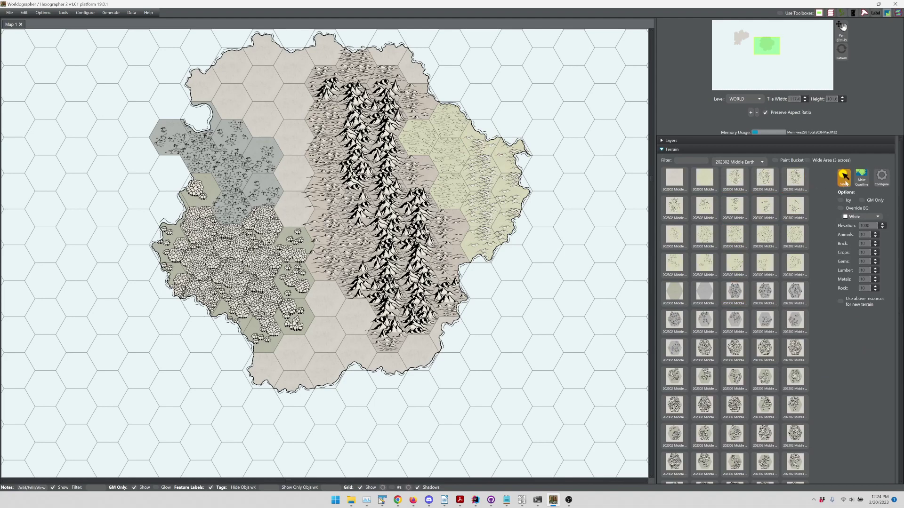
left_click(749, 162)
left_click(722, 189)
left_click(725, 163)
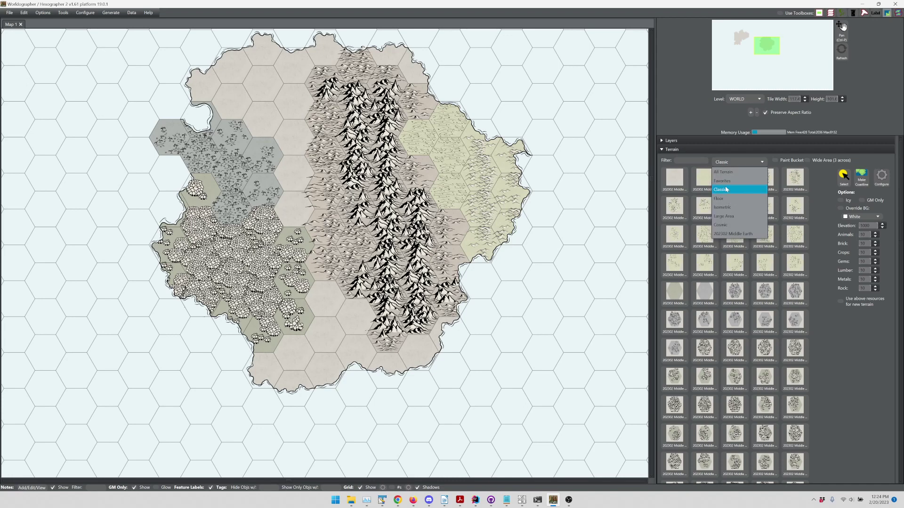
left_click(725, 181)
left_click(705, 321)
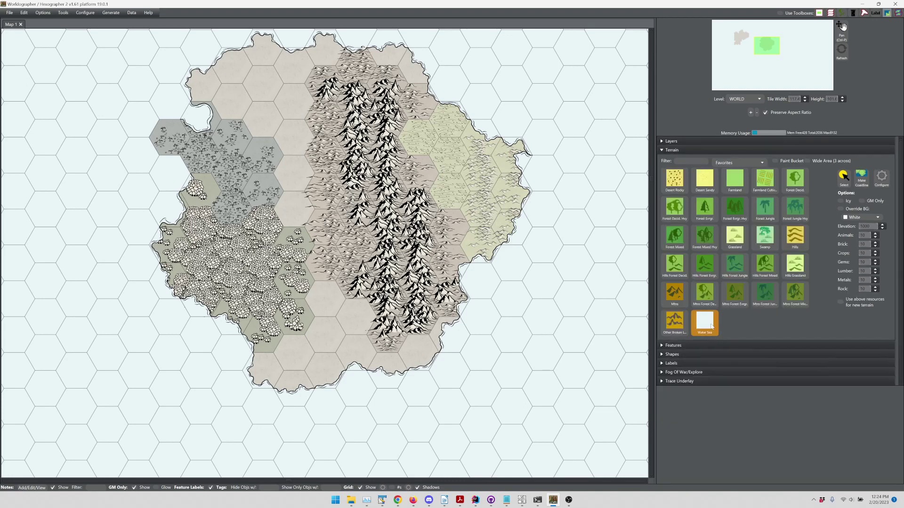
left_click(163, 134)
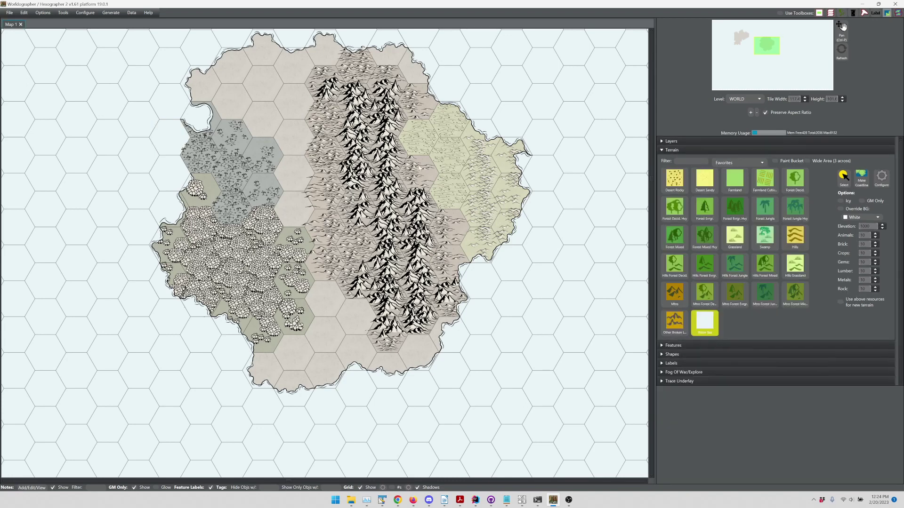
- Place a Middle Earth river mouth on the marsh's western shore hex with its rotation set to 0
left_click(683, 151)
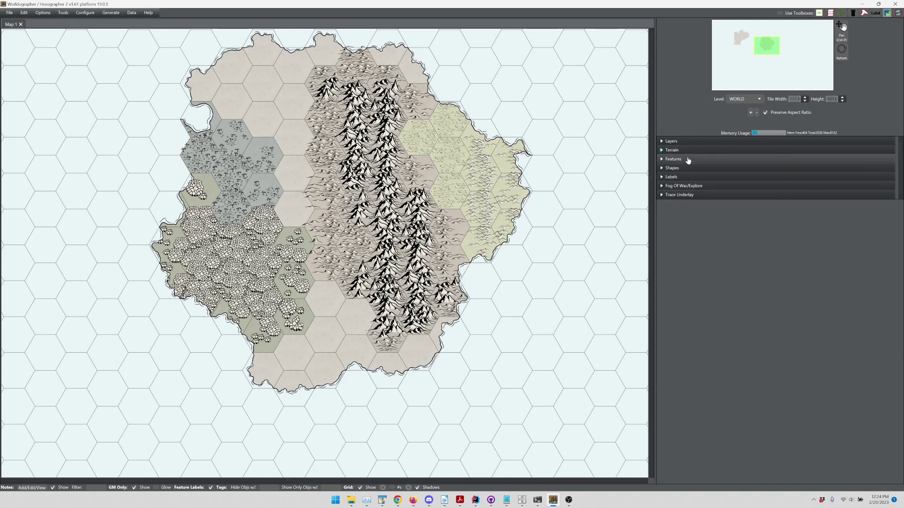
left_click(713, 159)
left_click(720, 188)
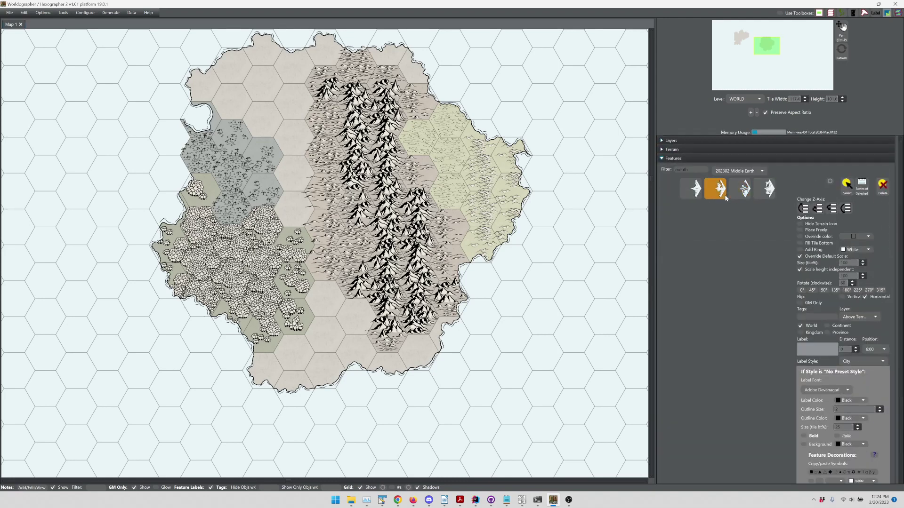
left_click(258, 164)
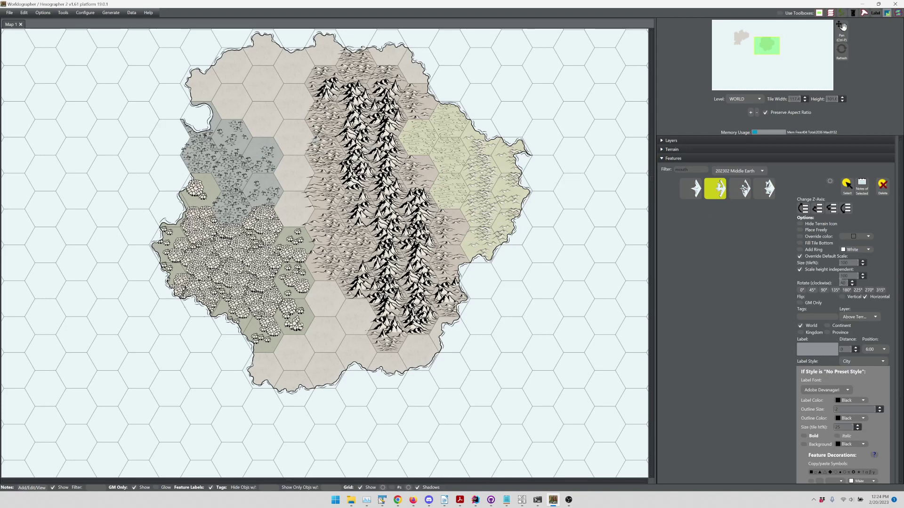
double_click(843, 283)
type("0")
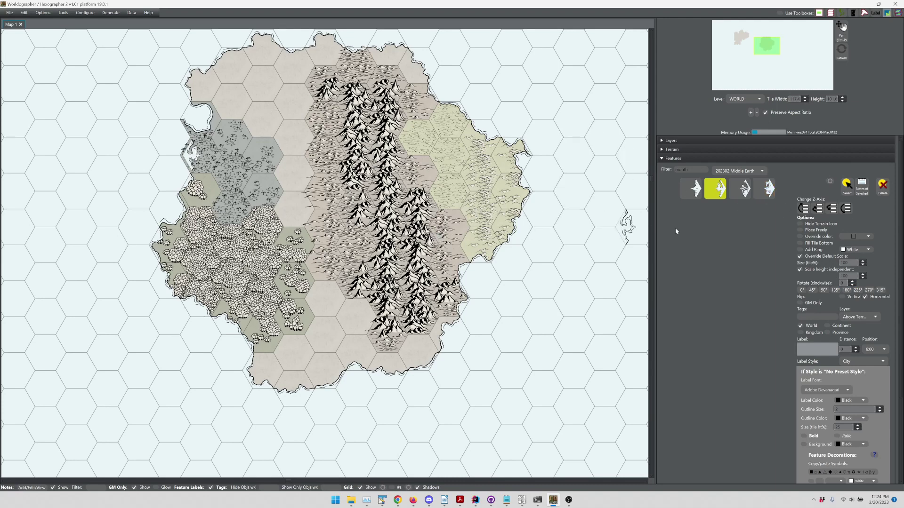
- Turn off independent height scaling for the placed river mouth and set its overridden size to 100%
left_click(847, 185)
left_click(196, 157)
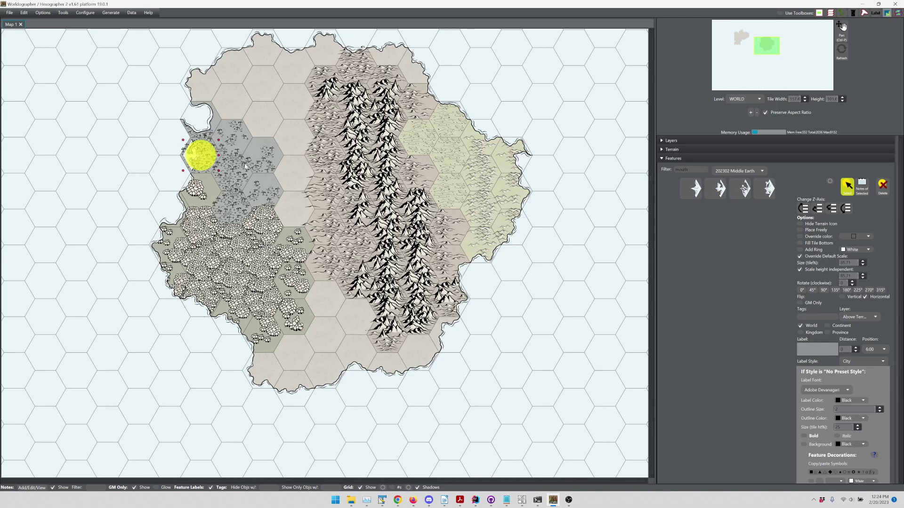
double_click(850, 262)
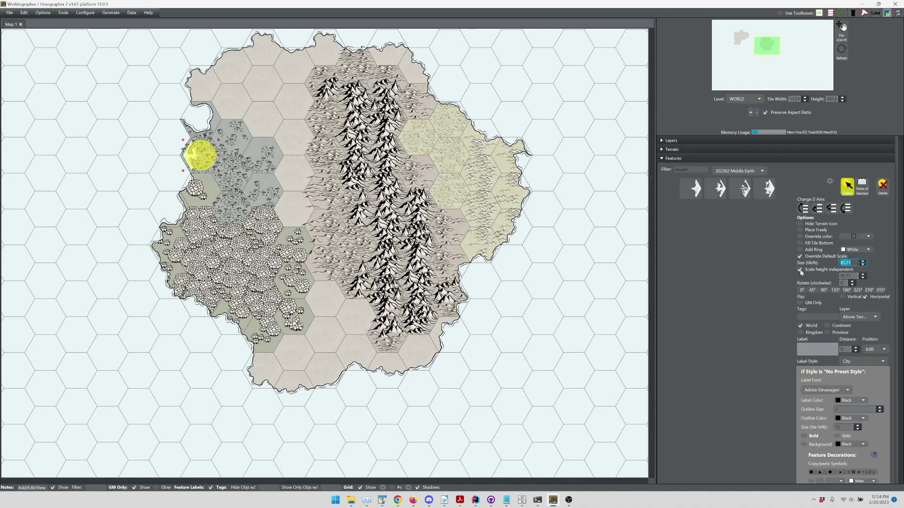
left_click(800, 257)
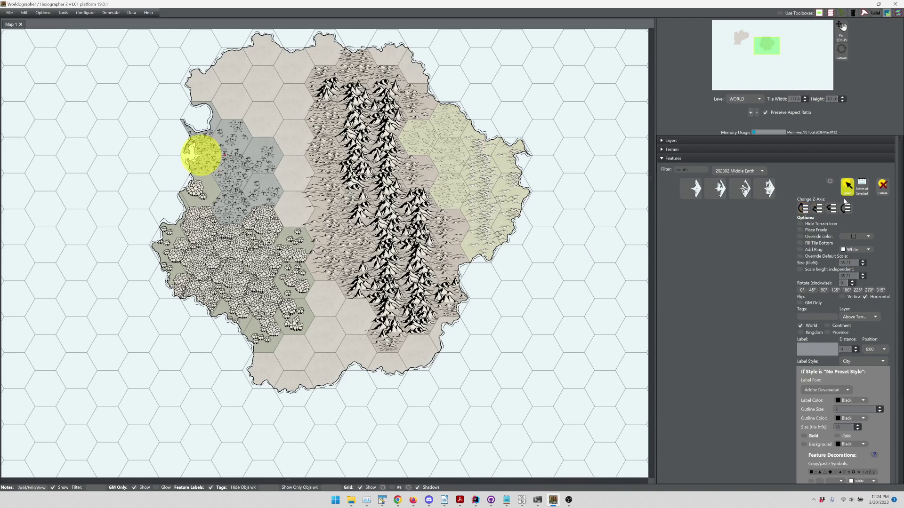
left_click(841, 256)
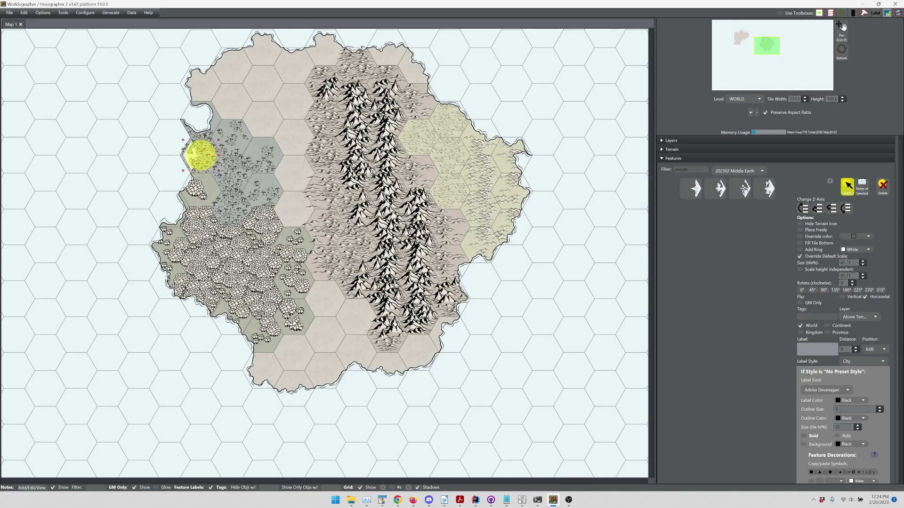
key("BackSpace")
key("Return")
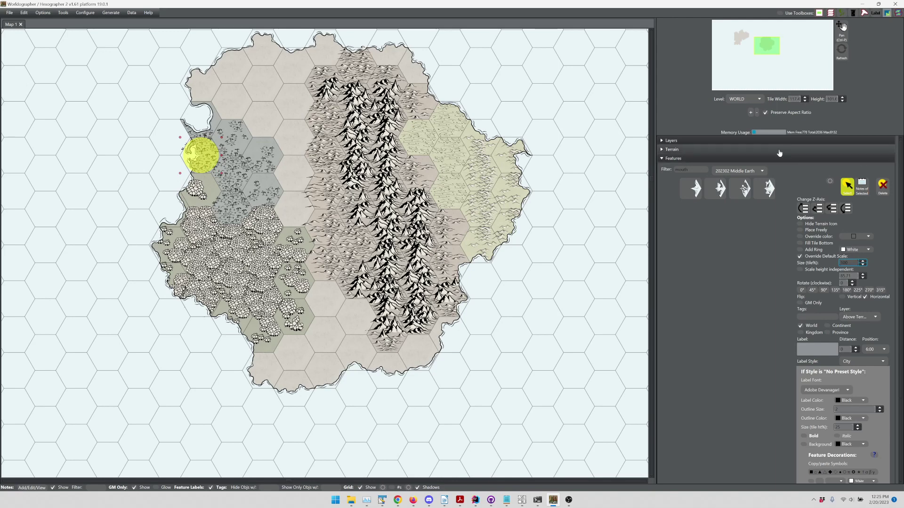
- Filter the Middle Earth features for "river" and choose a diagonal river piece
left_click(748, 159)
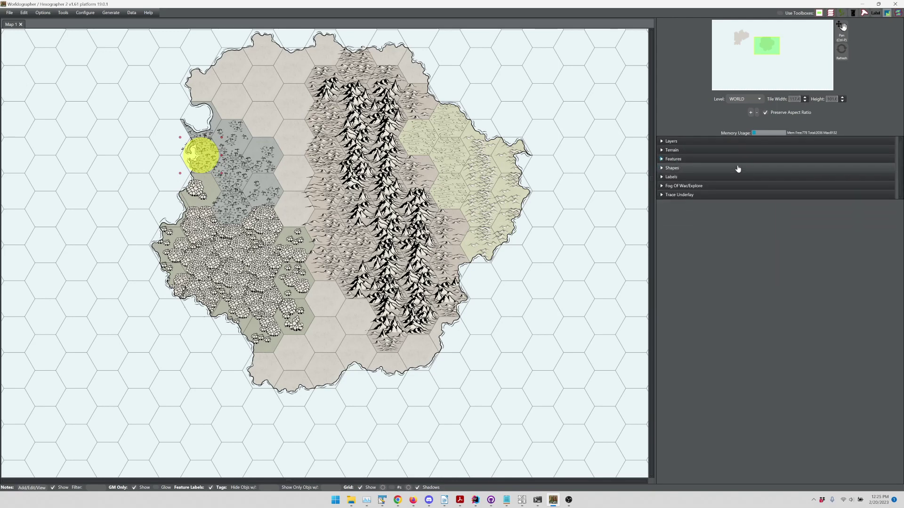
left_click(689, 159)
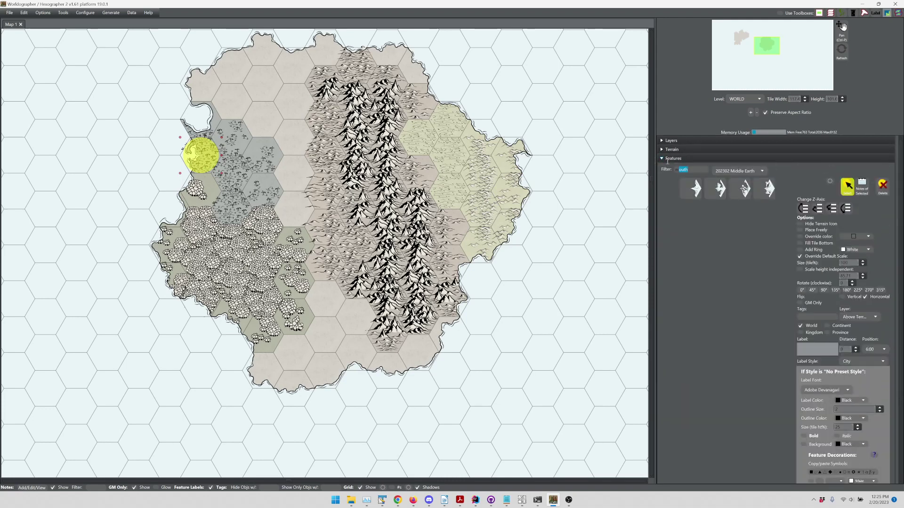
key("BackSpace")
type("river")
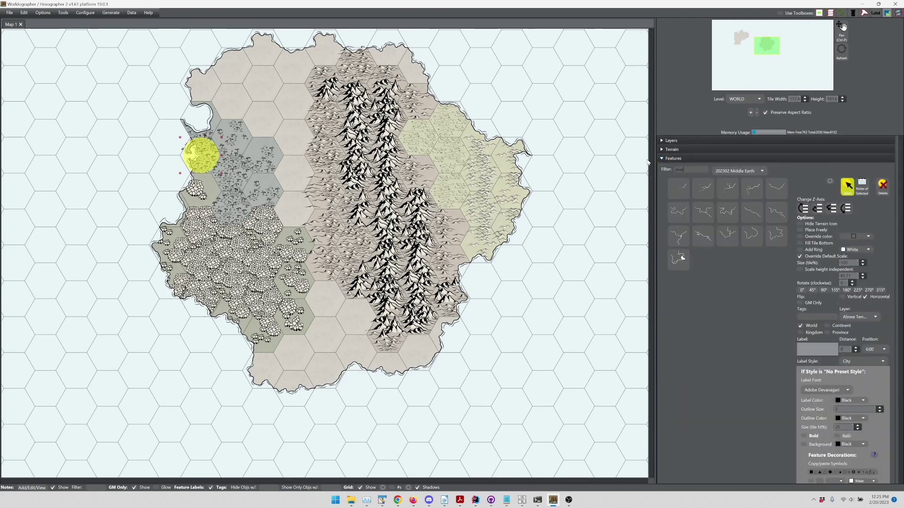
left_click(752, 215)
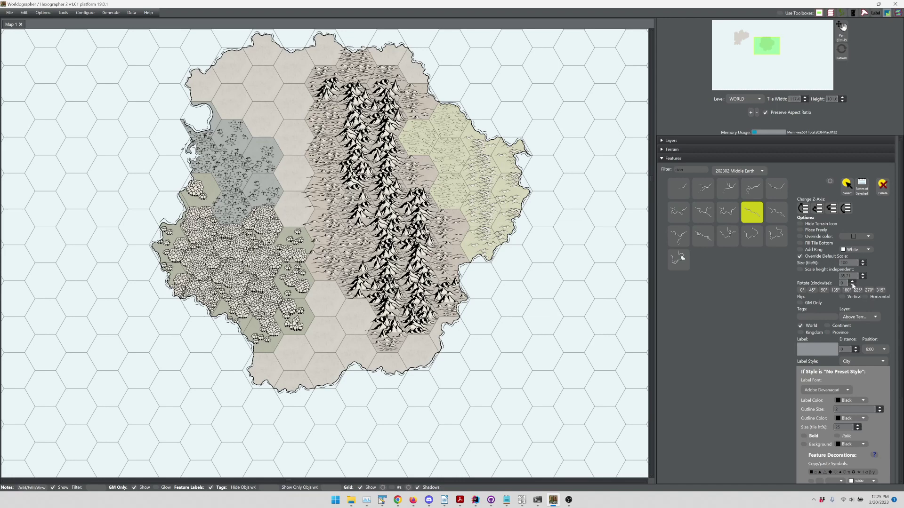
- Select the river mouth on the marsh's western shore and adjust its Z-axis order
left_click(263, 83)
key("Escape")
left_click(201, 156)
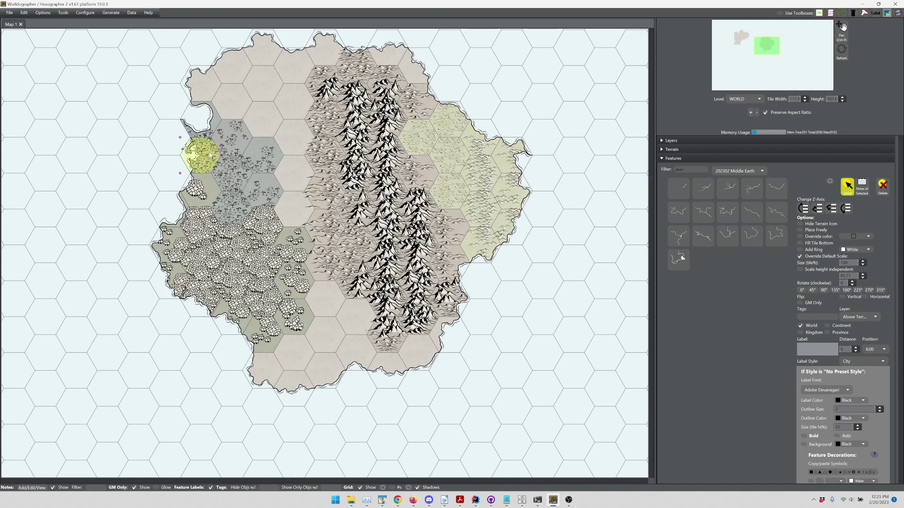
left_click(511, 226)
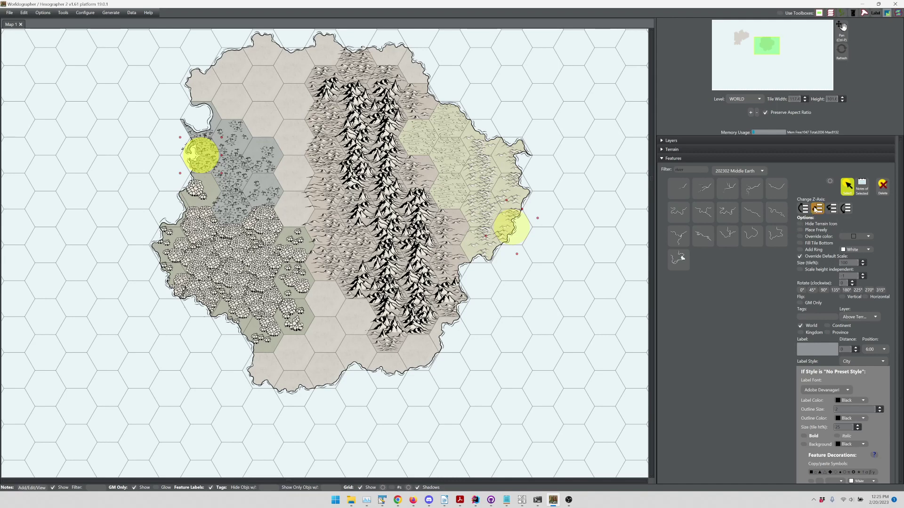
left_click(883, 186)
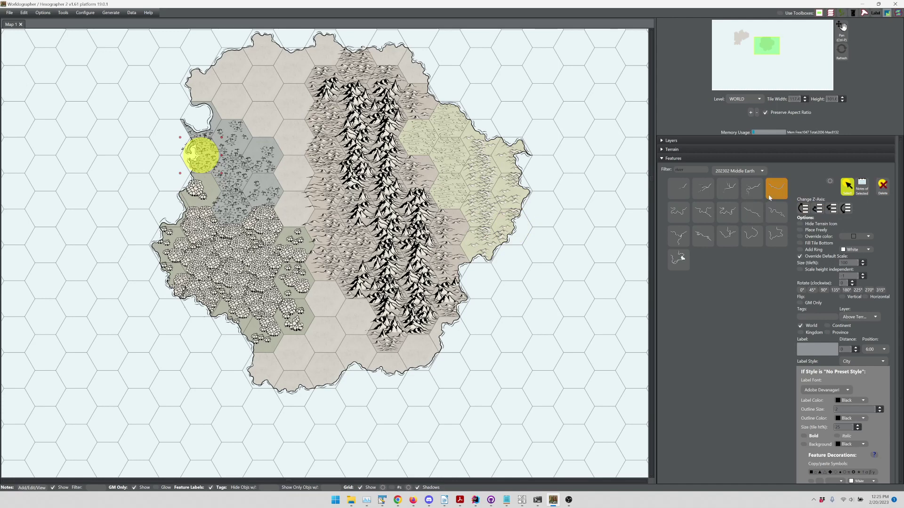
- Choose the shallow curved river piece and set its rotation to 180°
left_click(770, 197)
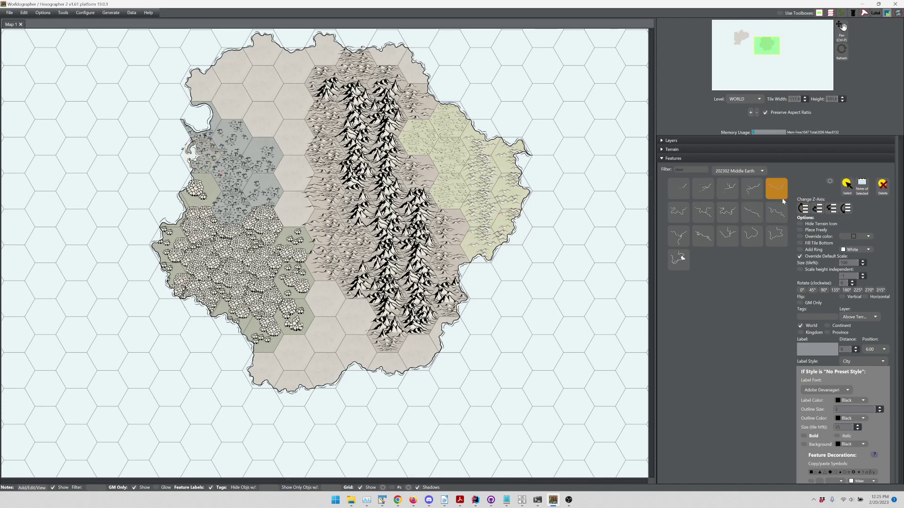
left_click(846, 290)
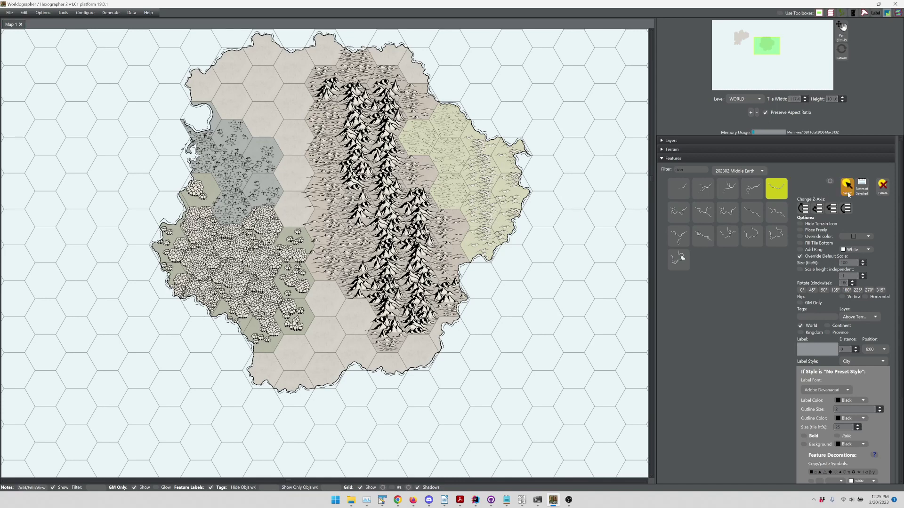
left_click(847, 188)
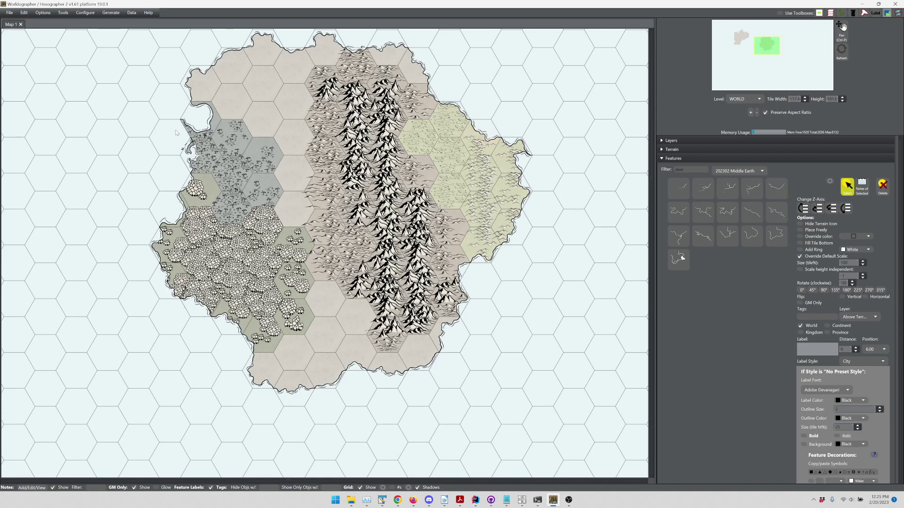
left_click(776, 188)
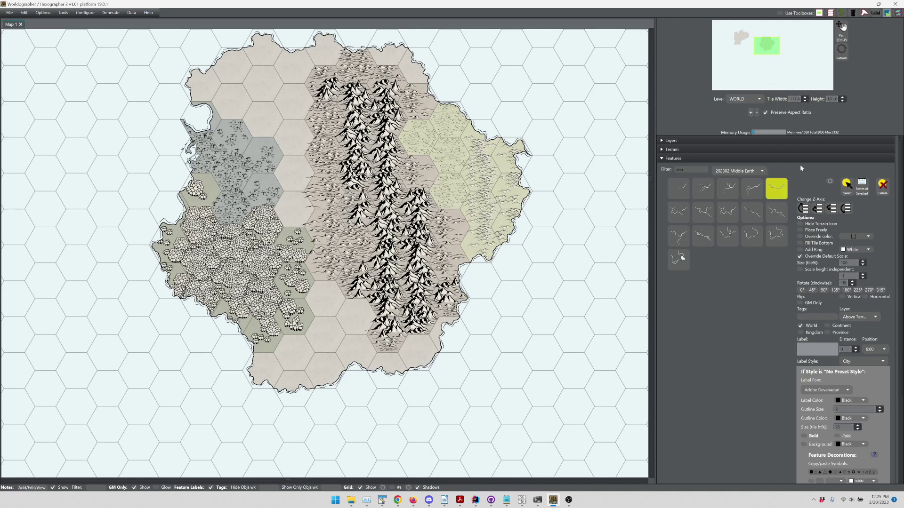
- Reselect the river mouth on the western shore and change its Z-axis order again
left_click(845, 185)
left_click(201, 156)
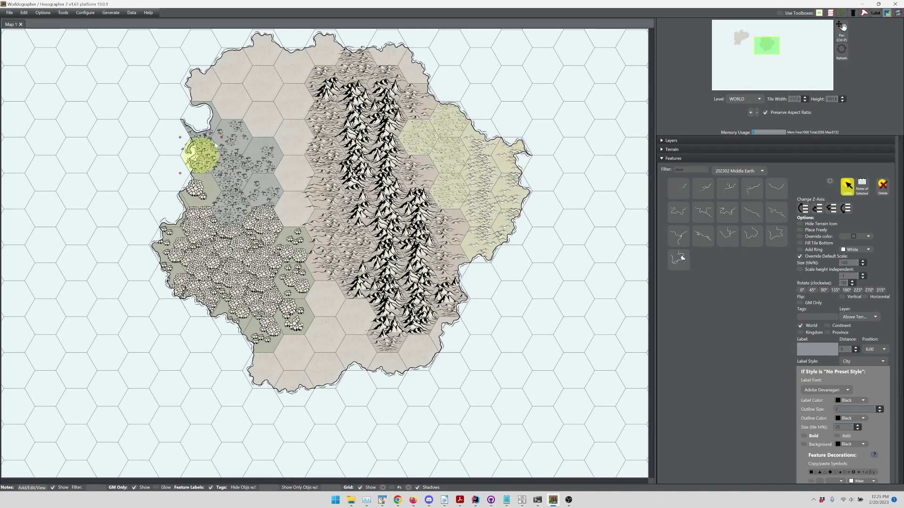
left_click(832, 208)
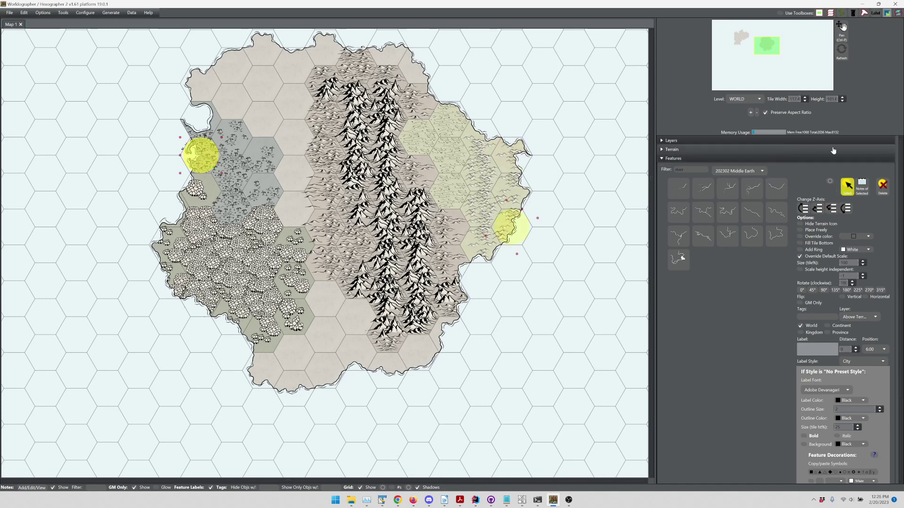
- Extend the river from its mouth through the marsh with the curved river piece, adjusting its rotation, and choose another river piece
left_click(776, 215)
left_click(756, 213)
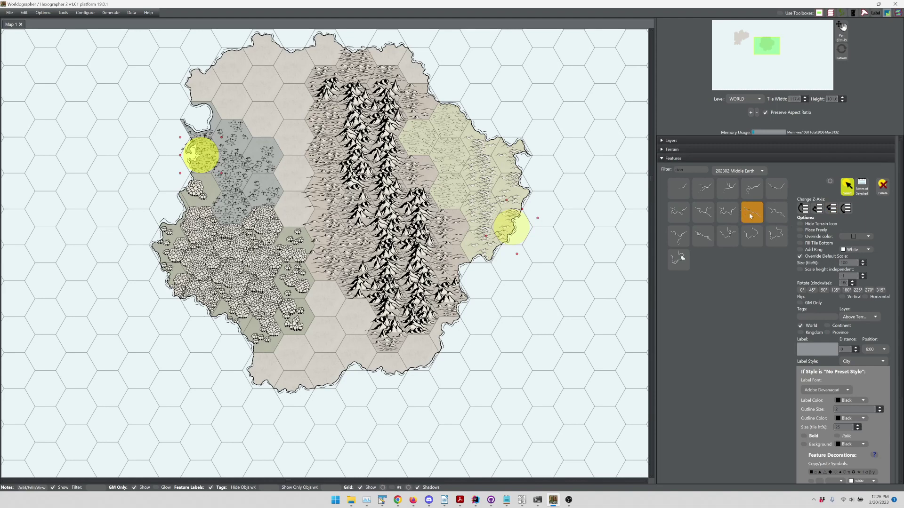
left_click(776, 188)
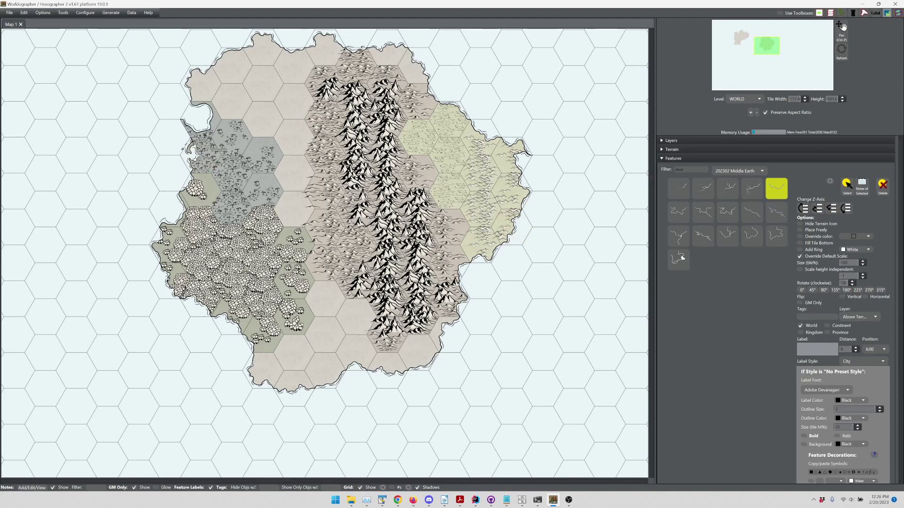
double_click(843, 283)
left_click(778, 218)
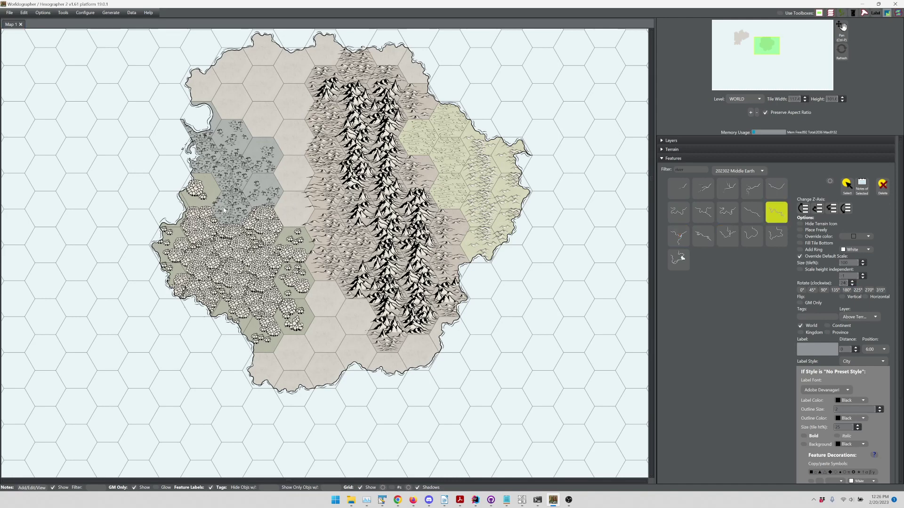
- Filter the features for "lake" and place the fourth lake shape on the hex between the marsh and the forest
double_click(684, 171)
key("BackSpace")
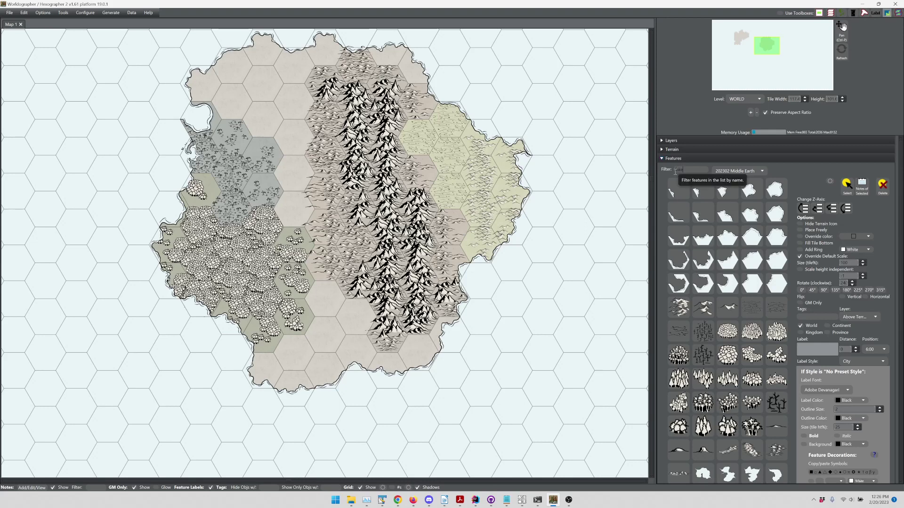
type("lake")
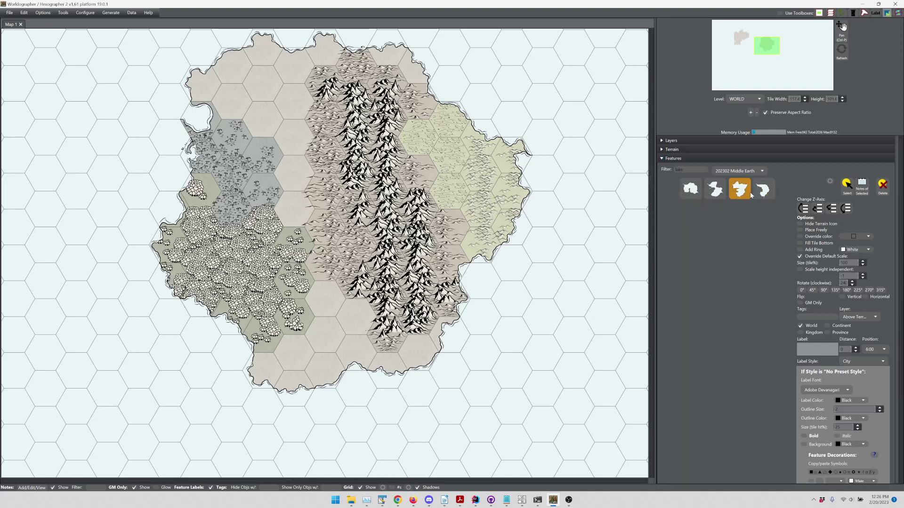
left_click(763, 188)
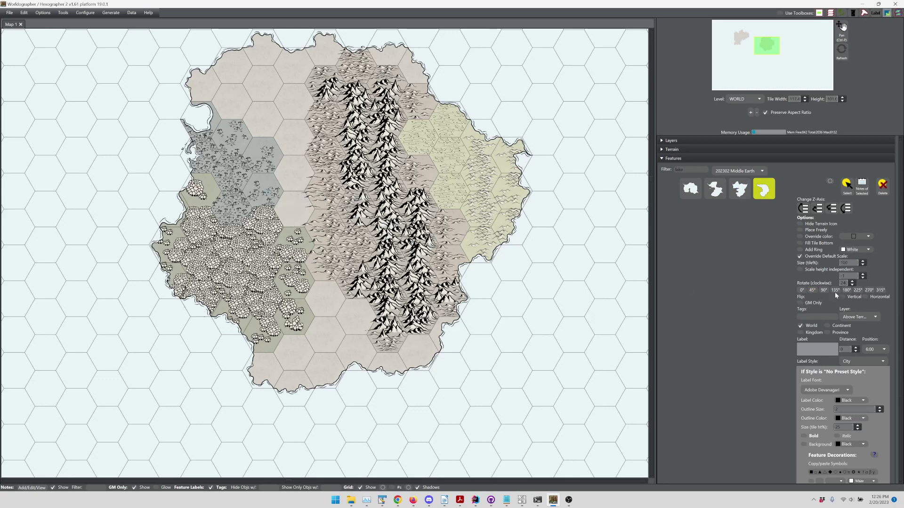
left_click(801, 290)
left_click(236, 209)
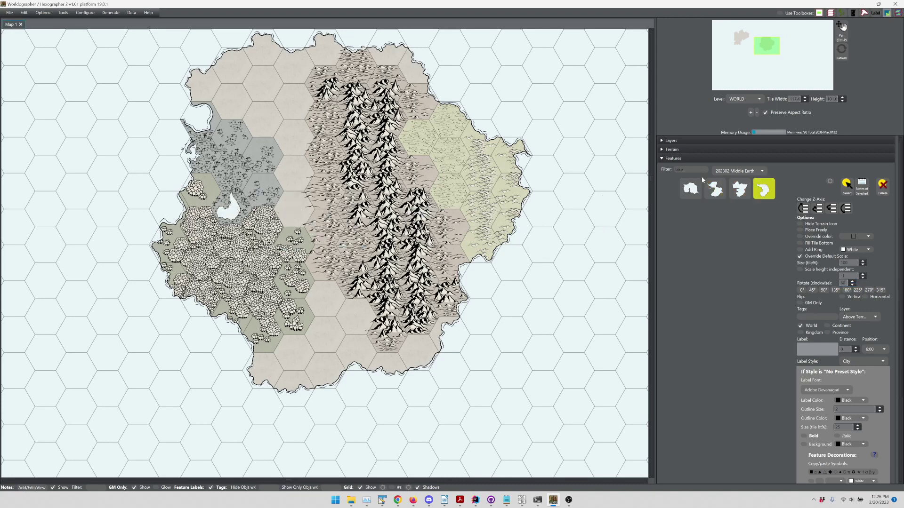
- Filter the features for "river" and try the shallow curved river piece with its rotation set to 120
double_click(678, 170)
type("river")
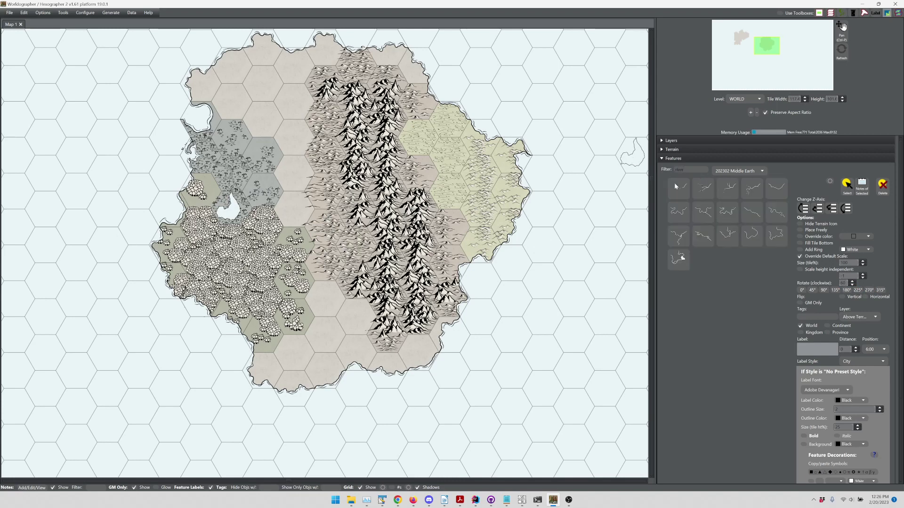
left_click(724, 195)
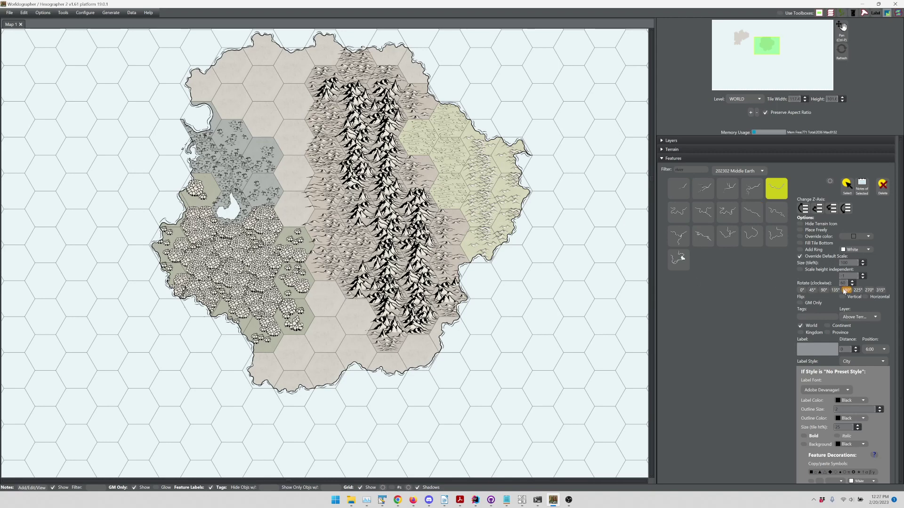
left_click(845, 290)
left_click(844, 284)
double_click(844, 284)
type("120")
left_click(568, 320)
- Choose the second river piece, set its rotation to 300, and place it in the forest southwest of the lake
left_click(701, 188)
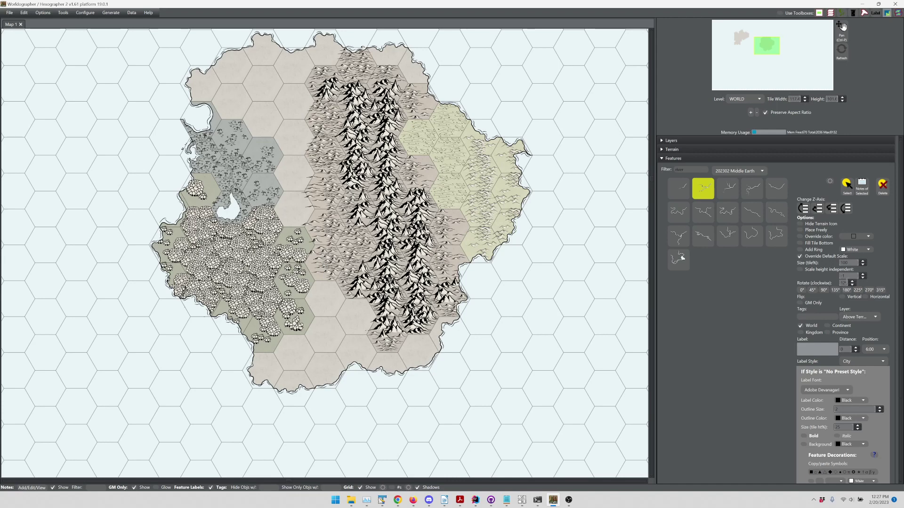
left_click_drag(850, 283, 823, 285)
left_click(846, 290)
type("300")
left_click(211, 226)
scroll(211, 235, "up", 4)
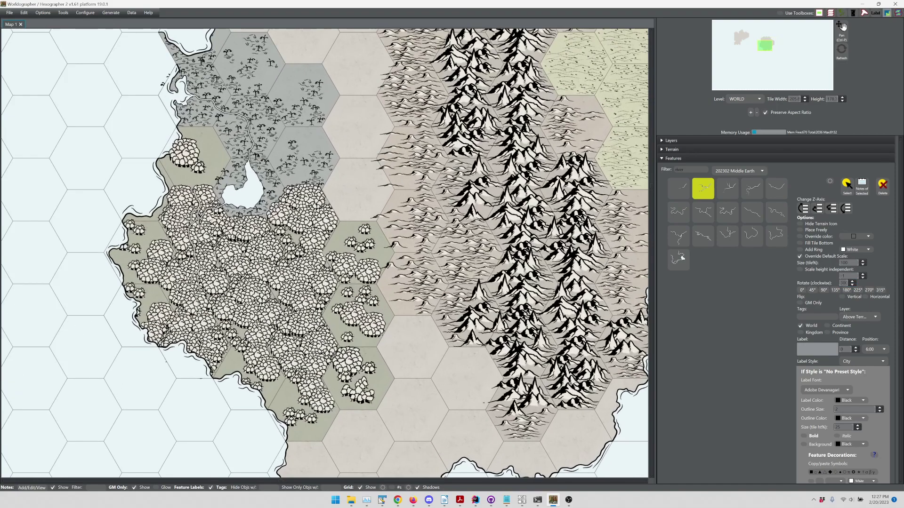
scroll(210, 222, "up", 2)
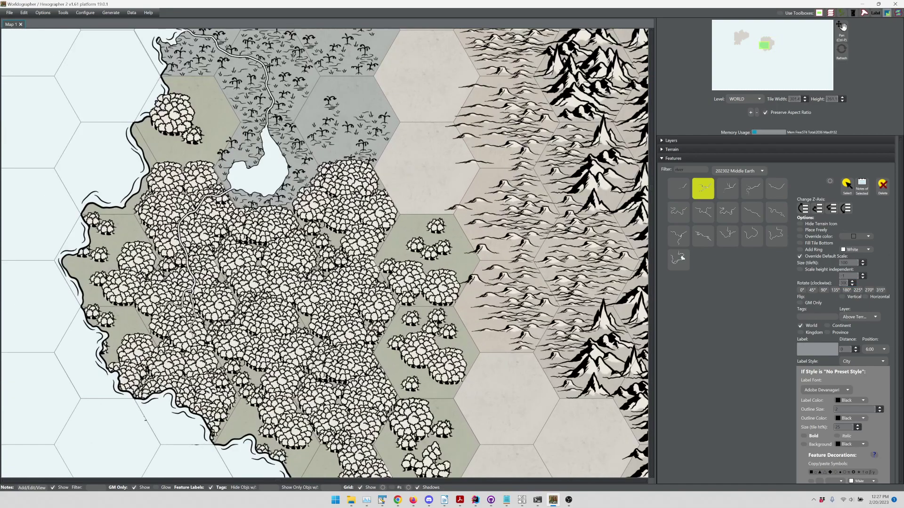
- Return to feature selection, clear the feature filter, and list the 202302 Middle Earth terrain set
left_click(848, 186)
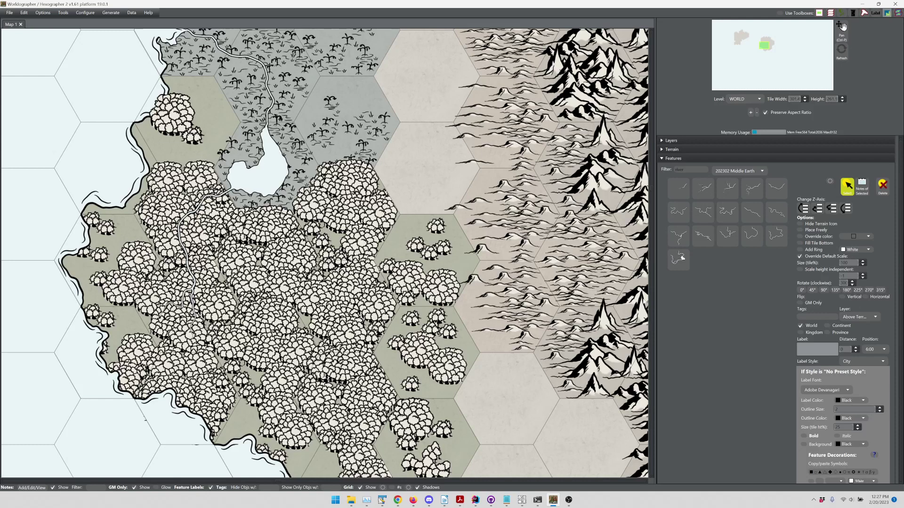
double_click(679, 169)
key("BackSpace")
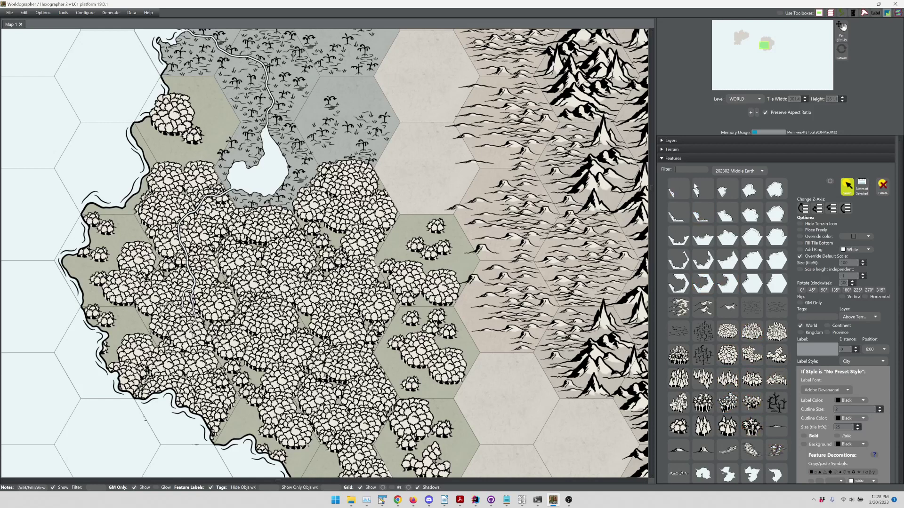
left_click(672, 150)
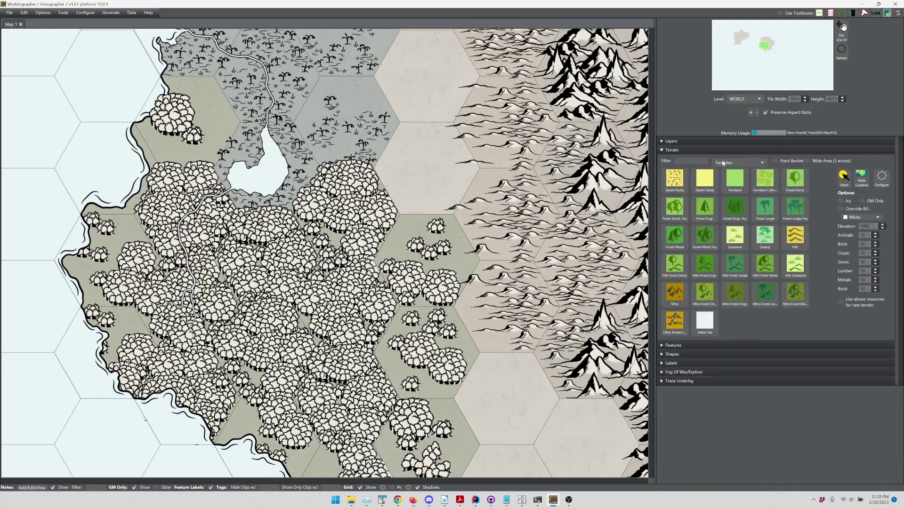
left_click(738, 162)
left_click(735, 234)
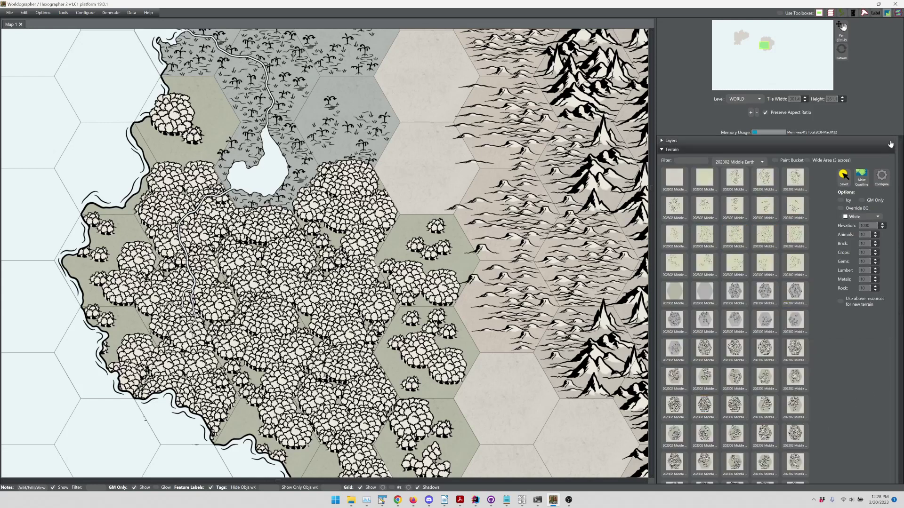
- Browse the Middle Earth terrain tiles and review the whole island with its river and lake
scroll(776, 306, "down", 5)
left_click_drag(901, 266, 884, 178)
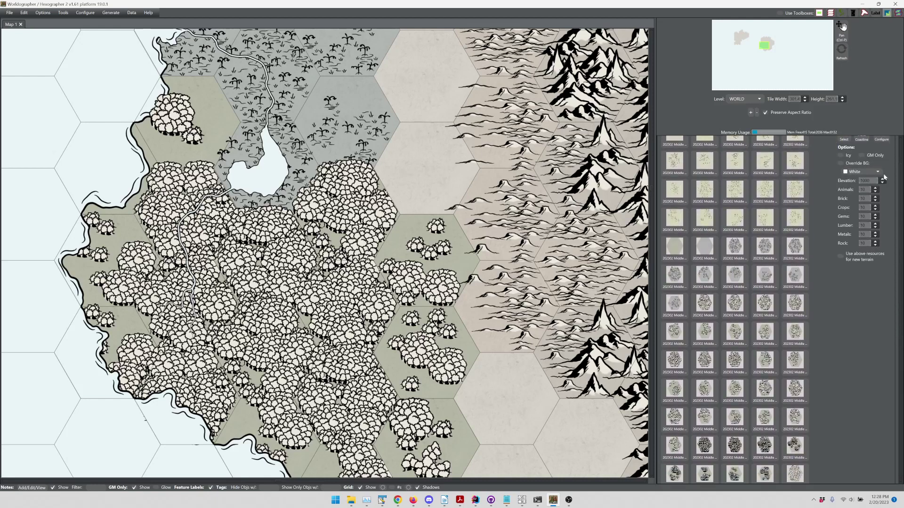
left_click(799, 222)
scroll(470, 169, "down", 3)
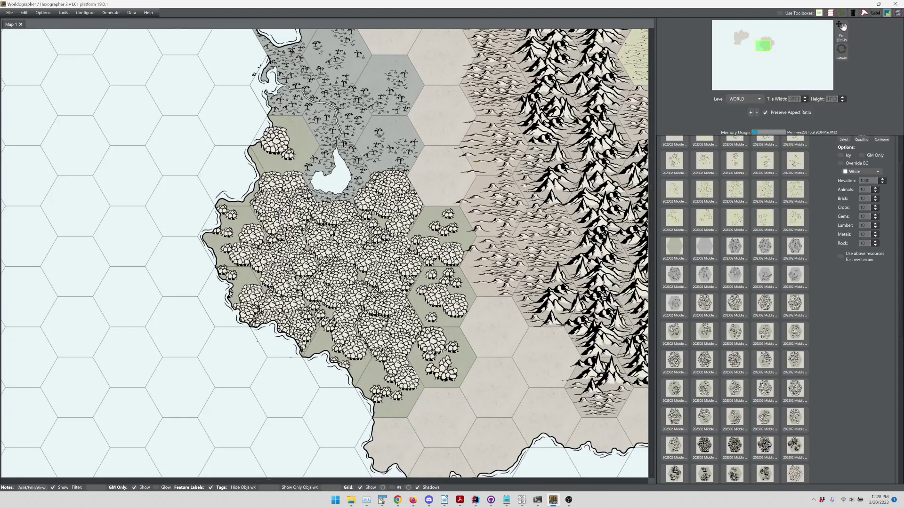
left_click(768, 47)
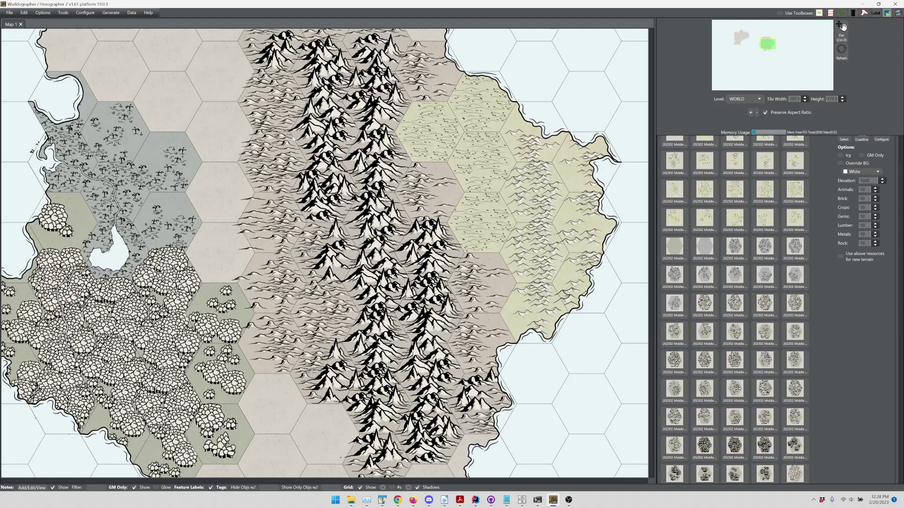
scroll(291, 135, "down", 1)
scroll(288, 134, "down", 1)
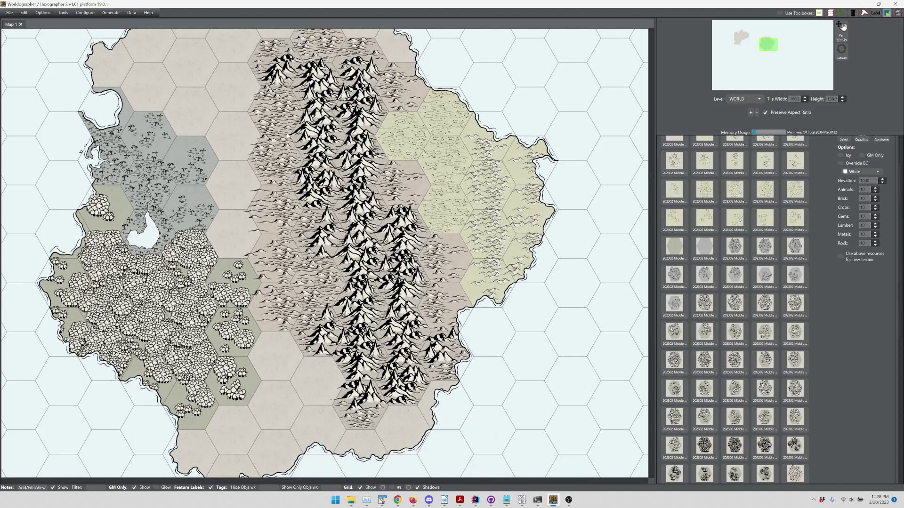
scroll(283, 140, "down", 1)
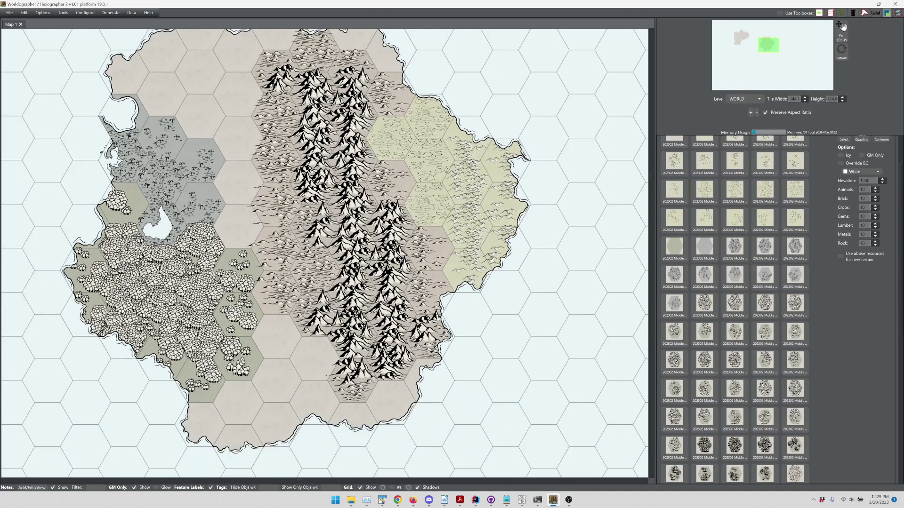